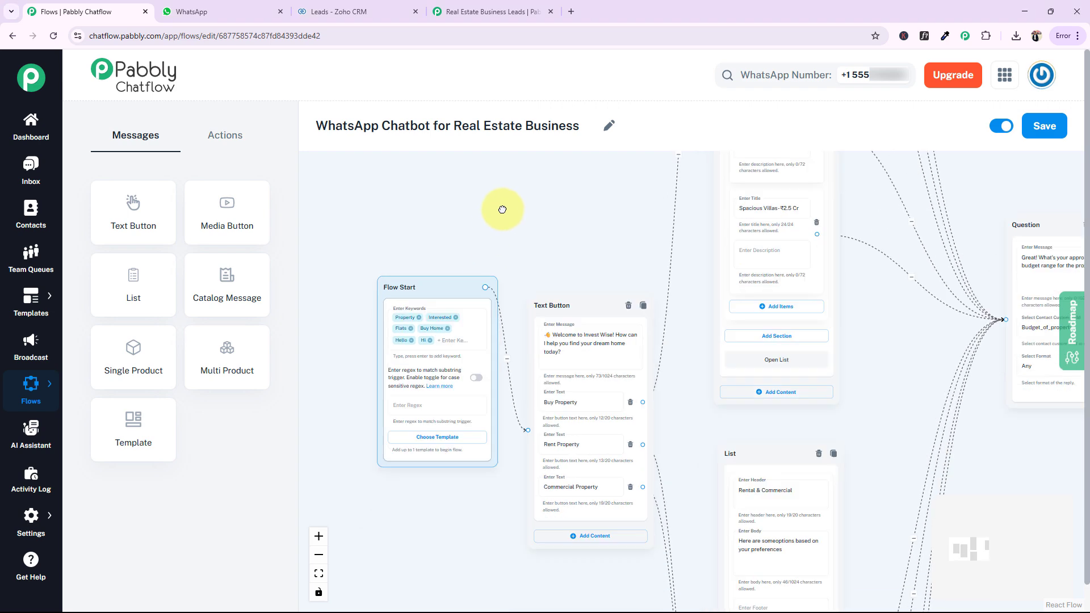
pyautogui.moveTo(1039, 452); pyautogui.dragTo(1002, 428)
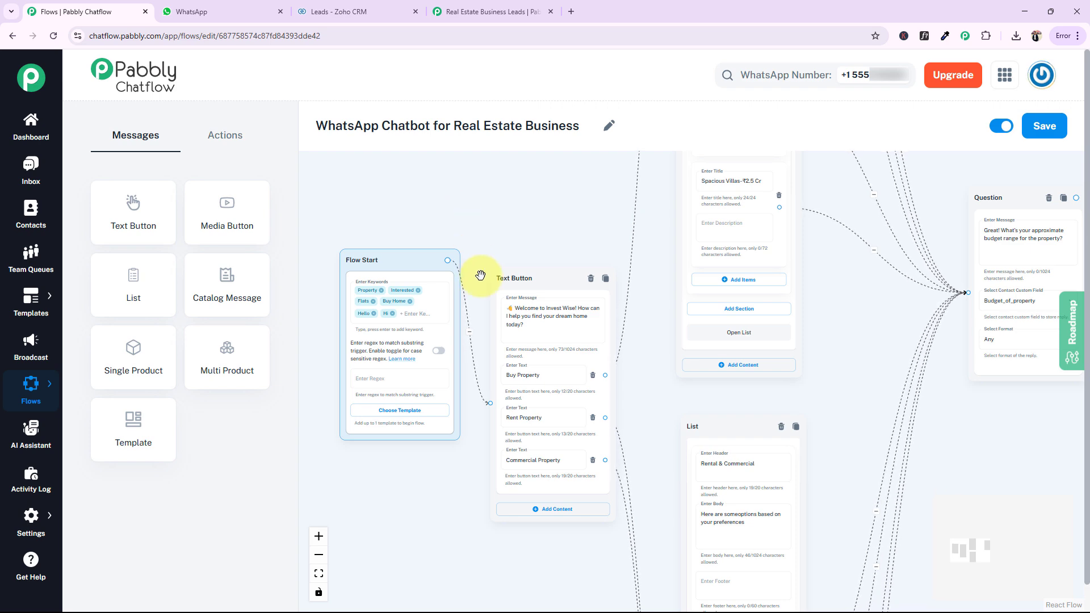
pyautogui.scroll(-2, 986, 430)
pyautogui.scroll(3, 590, 263)
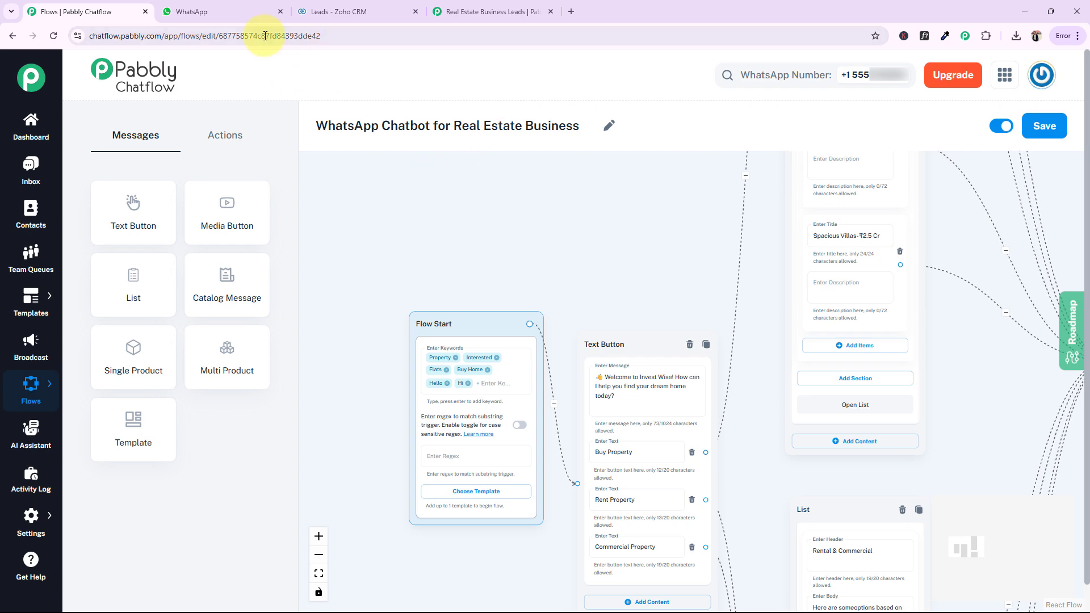
# Switch to WhatsApp and send "Hi" in the Real Estate Properties chat to trigger the chatbot
pyautogui.click(187, 12)
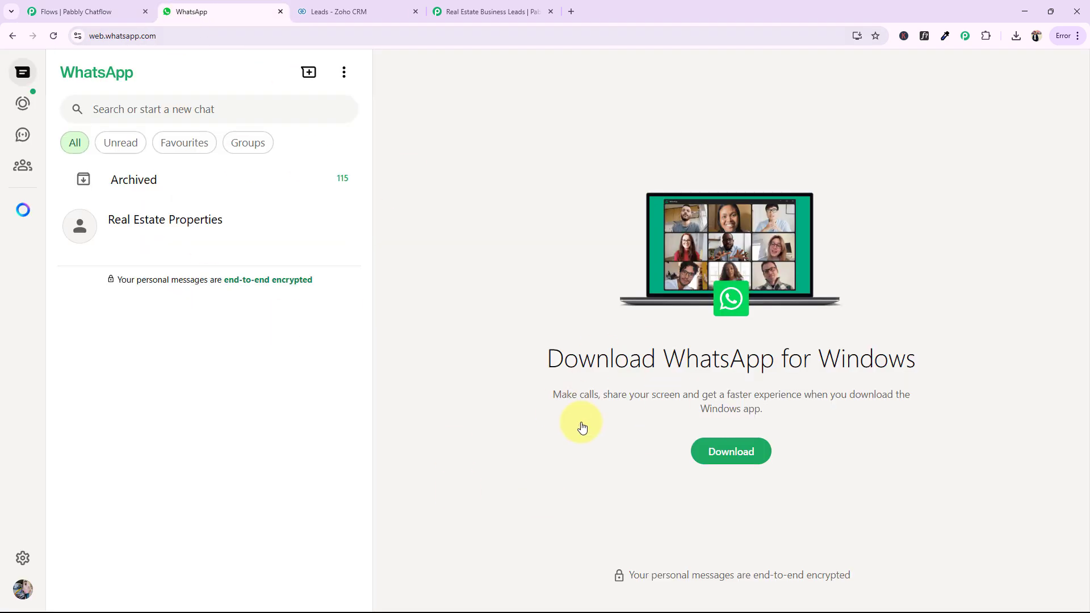
pyautogui.click(146, 227)
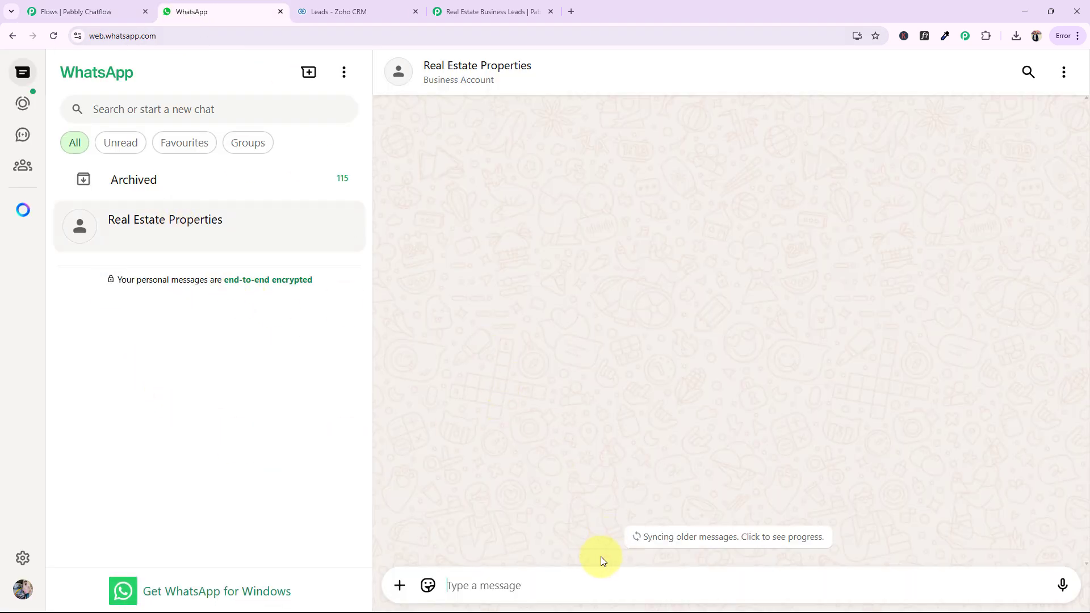
pyautogui.click(557, 582)
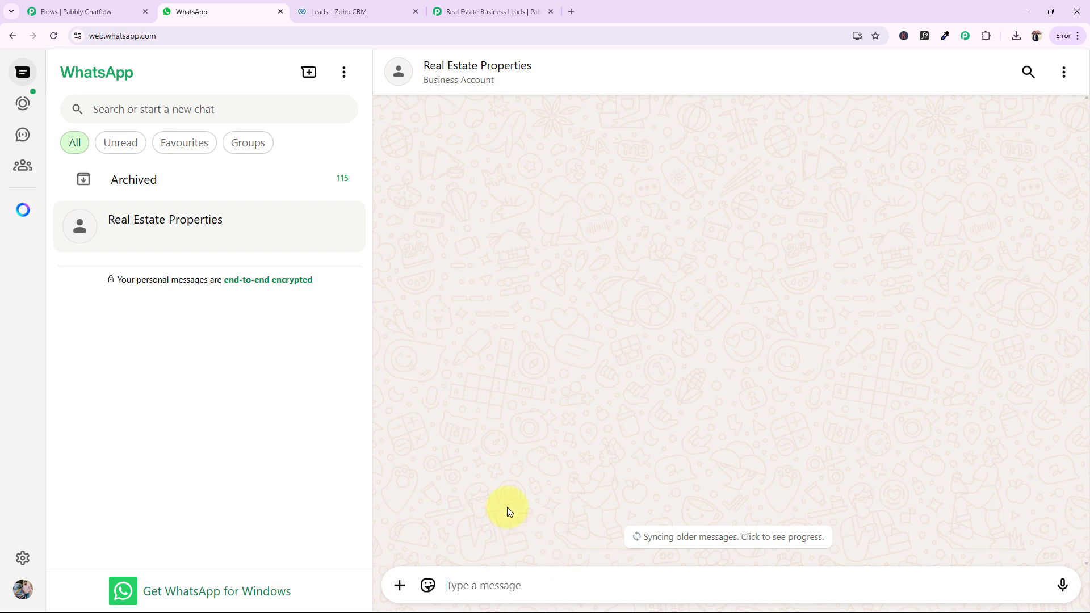
pyautogui.write('Hi')
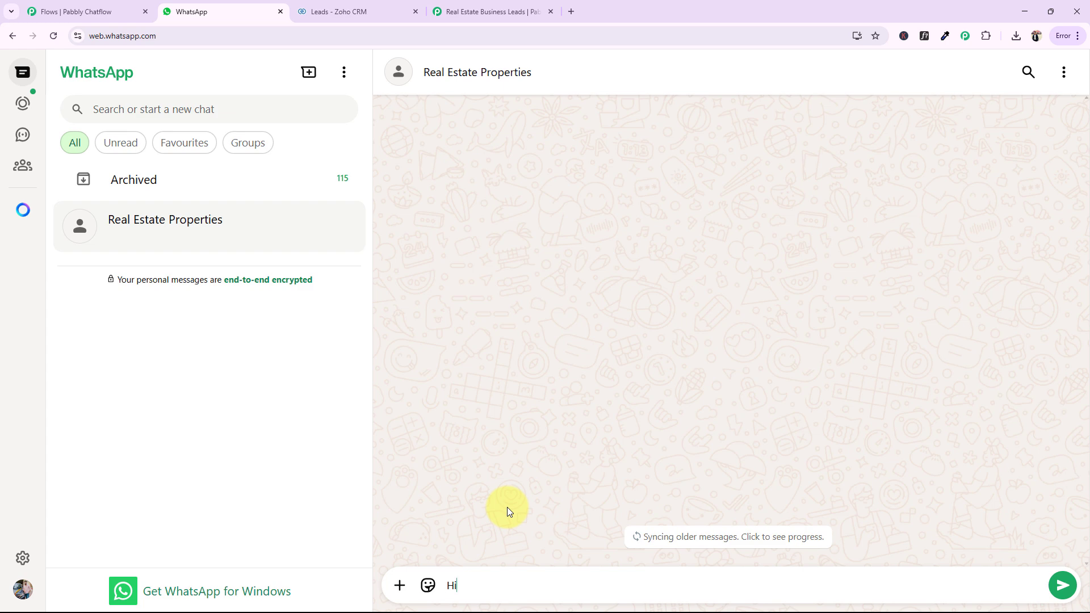
pyautogui.press('Return')
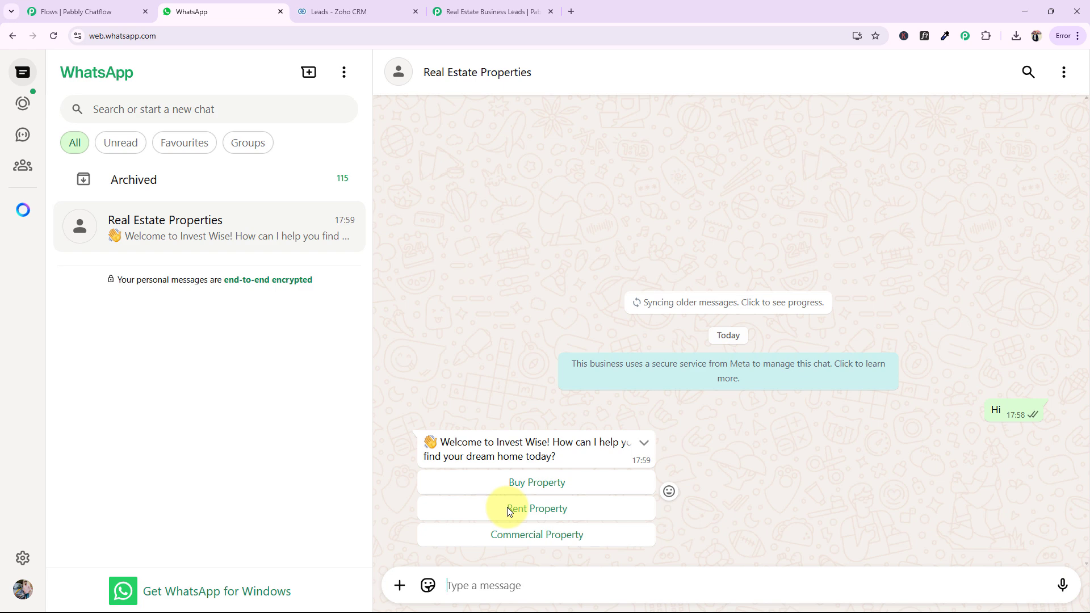
# Answer the welcome message with Buy Property and submit "Garden Villas - ₹1.8 Cr" from the Properties for Sale list
pyautogui.click(530, 483)
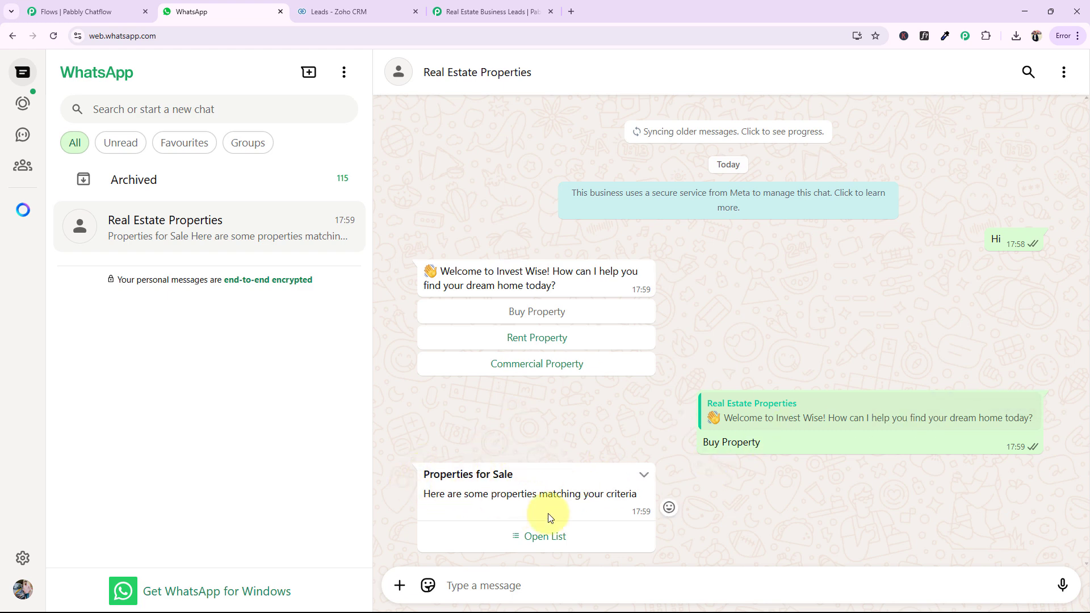
pyautogui.click(537, 537)
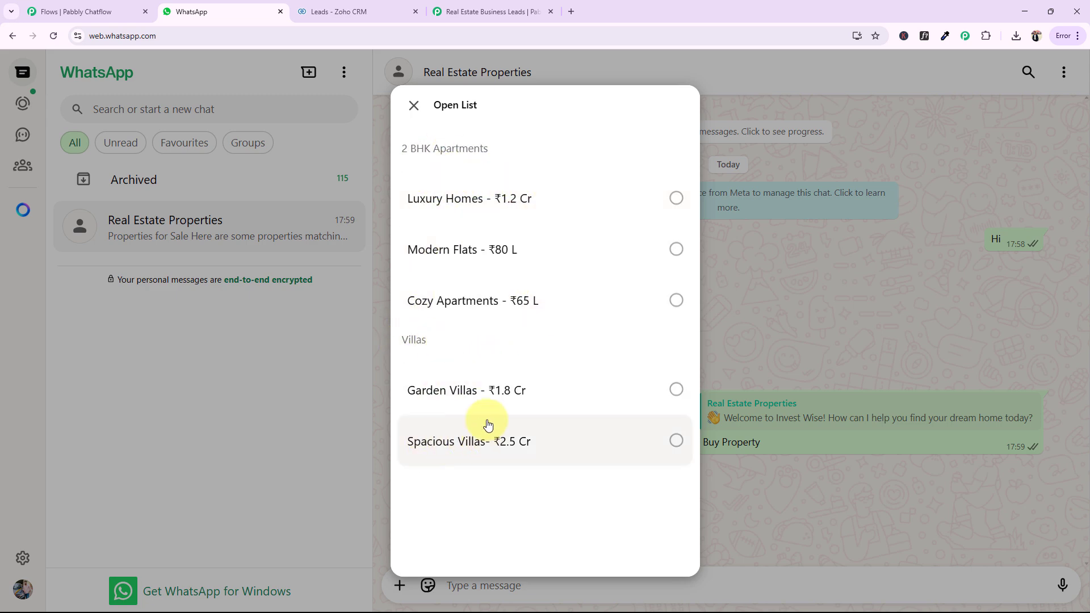
pyautogui.click(444, 395)
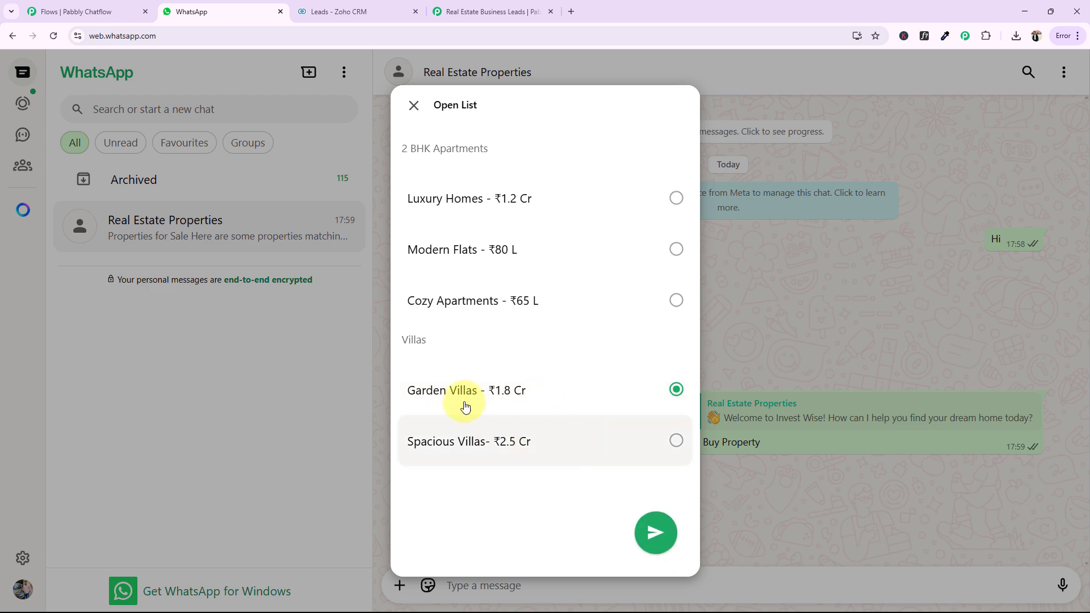
pyautogui.click(656, 536)
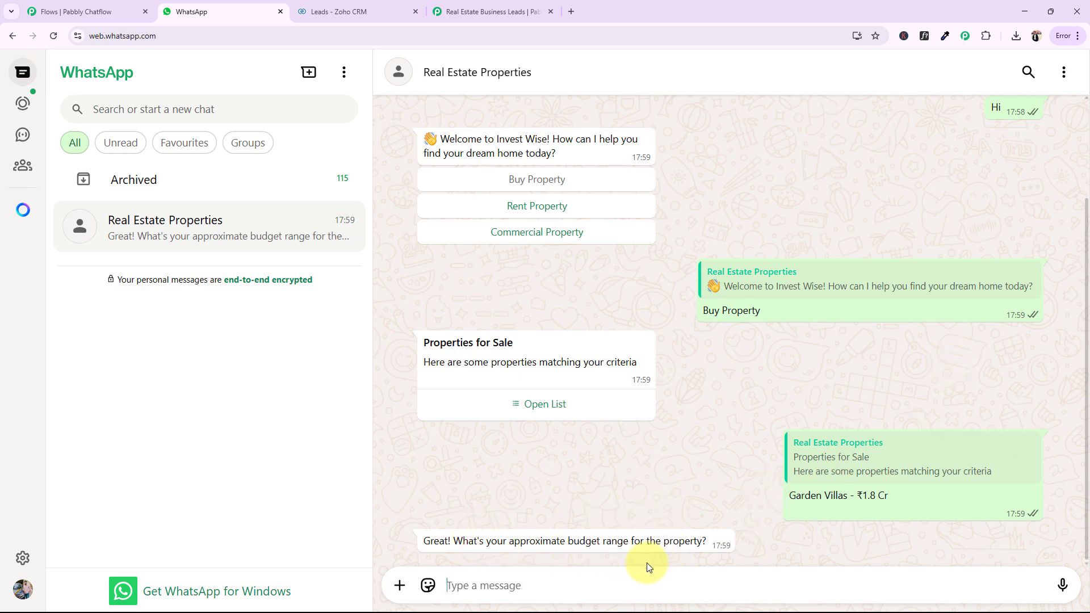
# Reply to the budget question with "2 cr" and to the location question with "Bhopal"
pyautogui.write('2b')
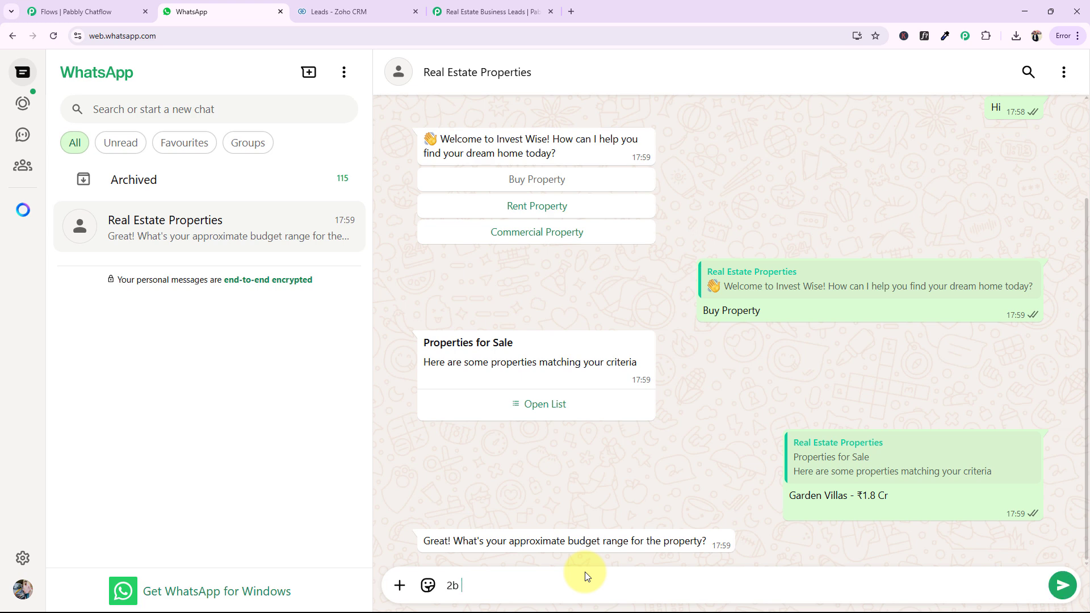
pyautogui.press('BackSpace')
pyautogui.write('cr')
pyautogui.press('Return')
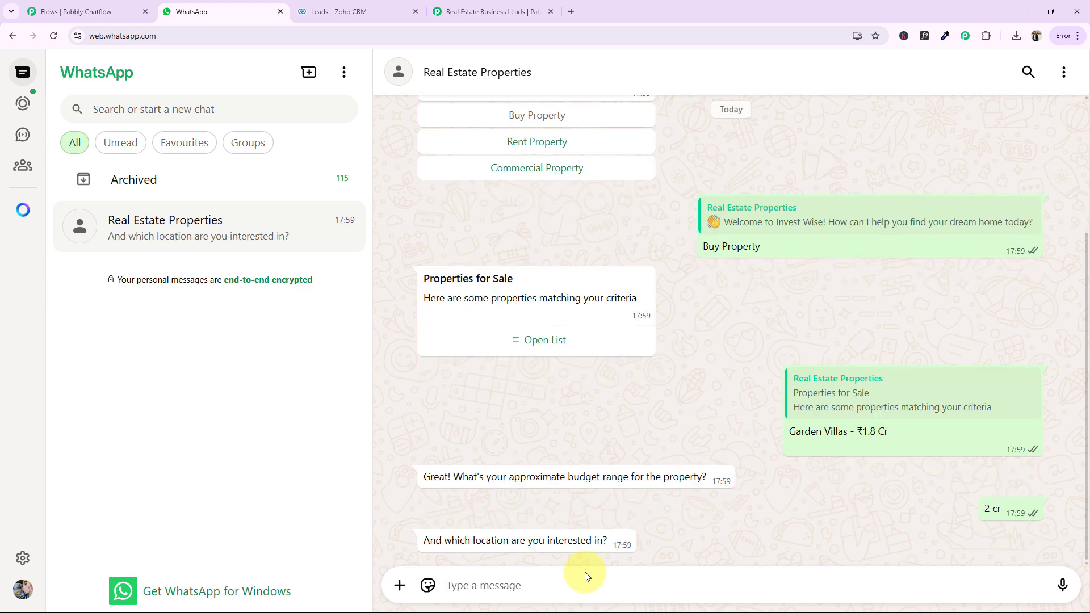
pyautogui.write('B')
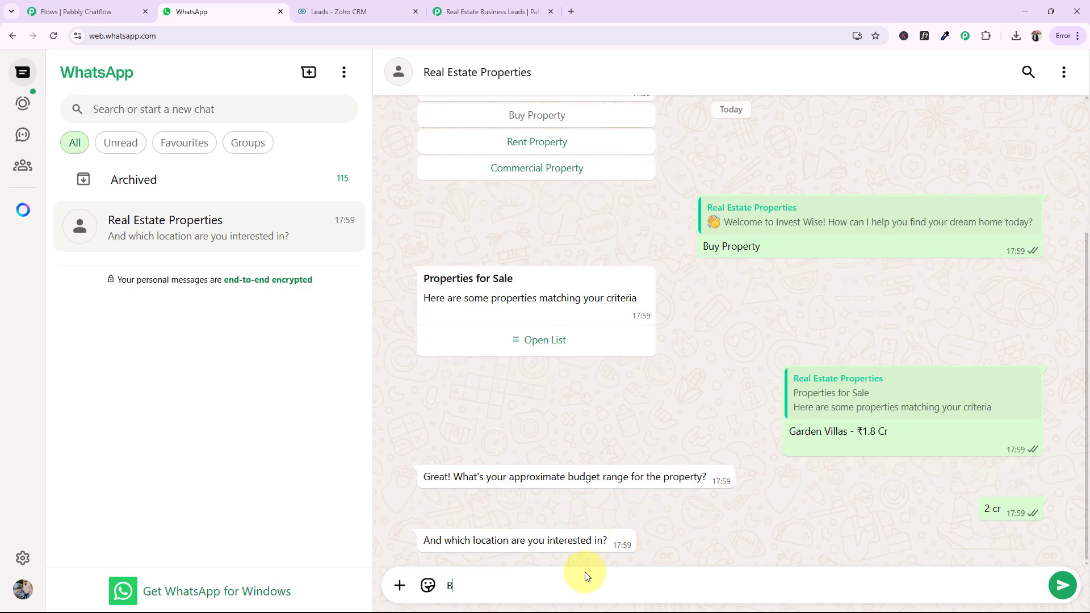
pyautogui.write('hopa;')
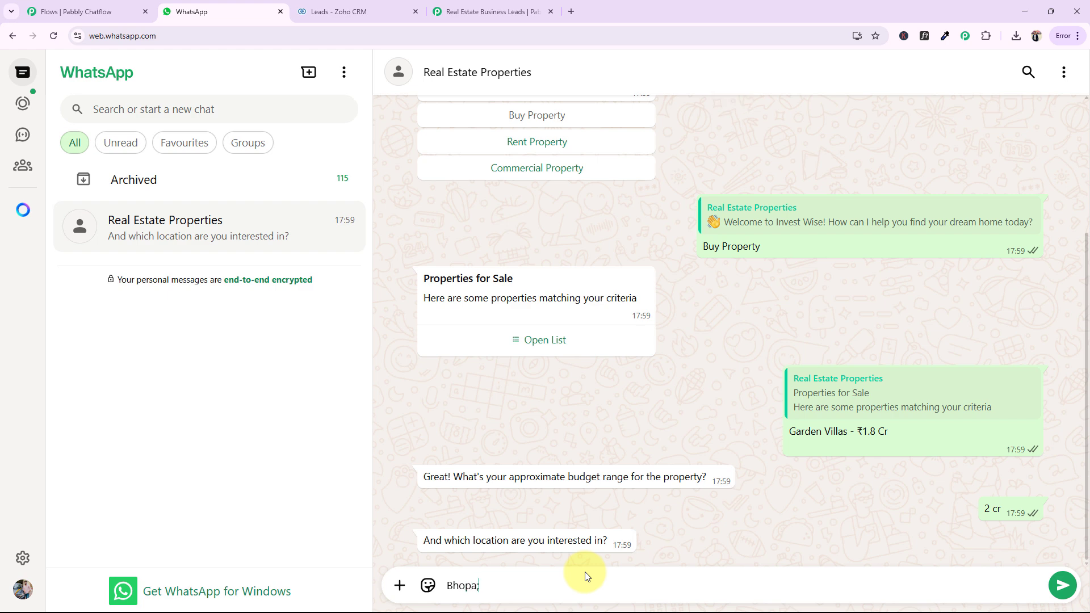
pyautogui.press('BackSpace')
pyautogui.write('l')
pyautogui.press('Return')
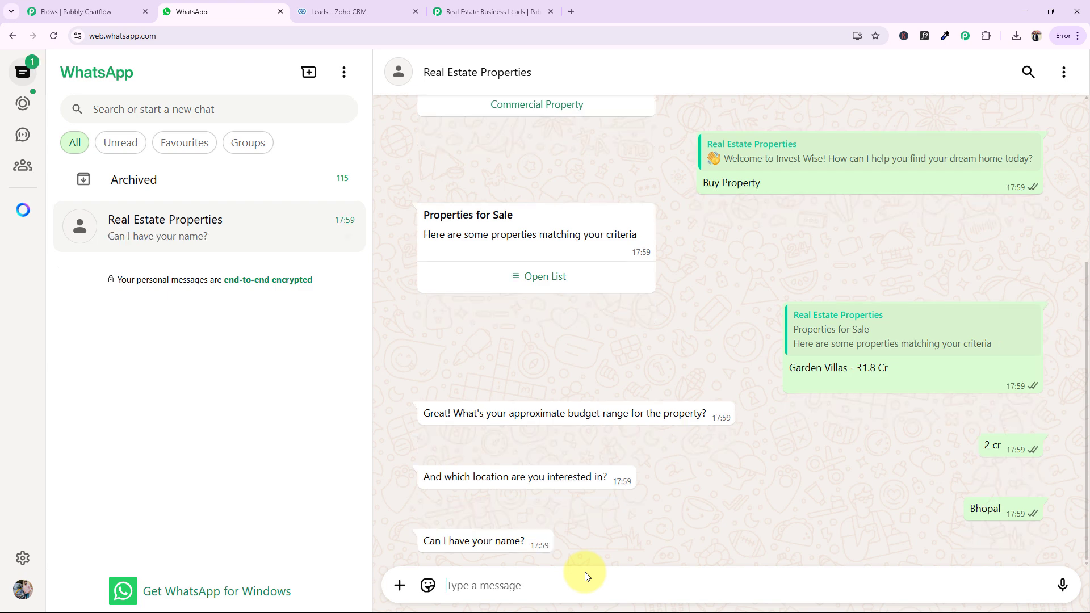
# Send the customer's name and phone number in reply to the chatbot's contact questions
pyautogui.write('Te')
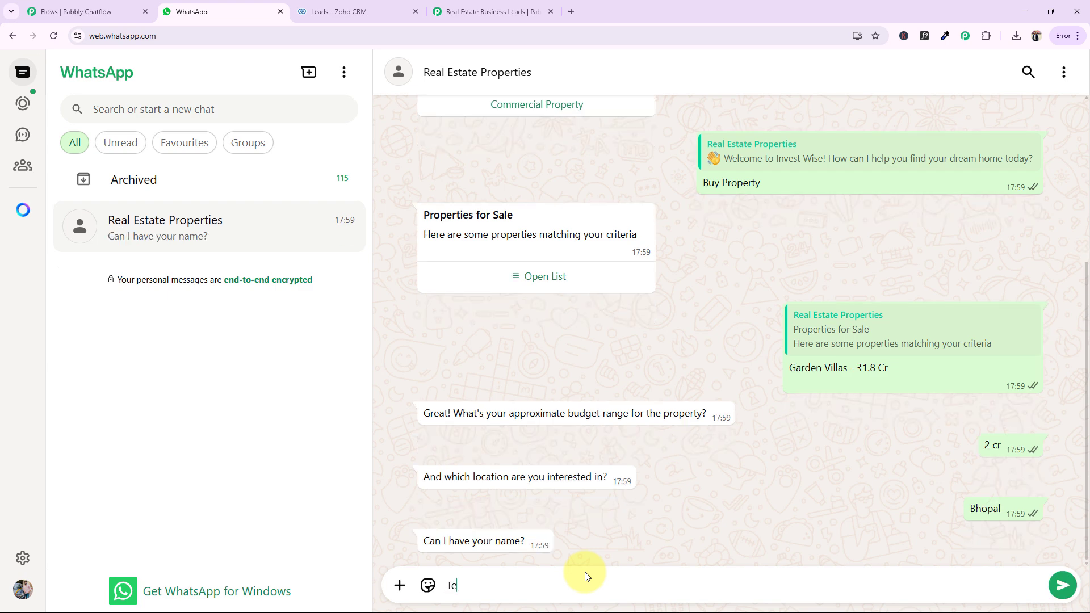
pyautogui.write('st Demo')
pyautogui.press('Return')
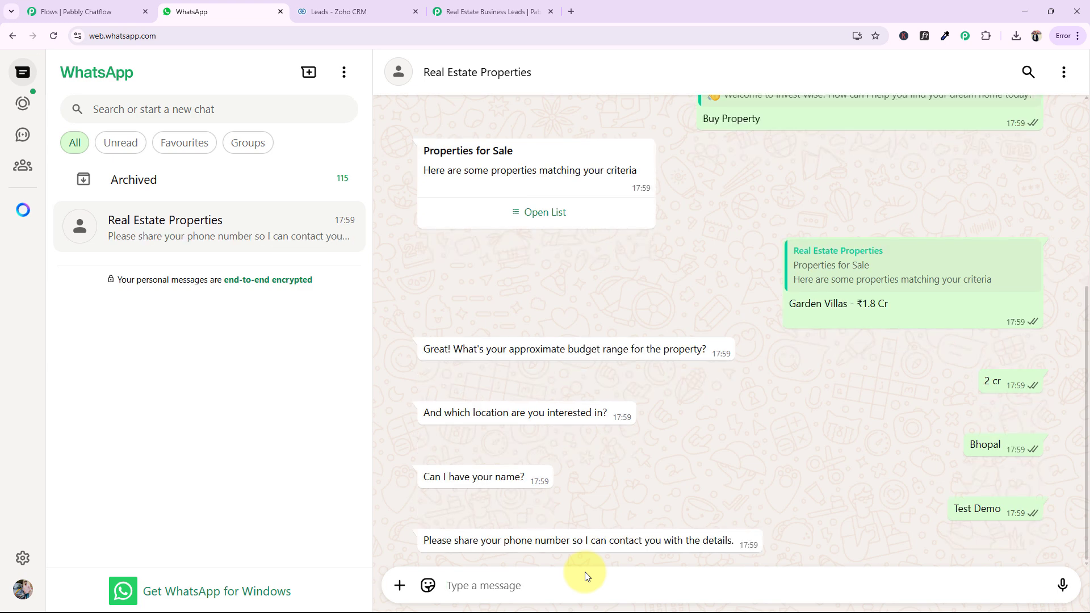
pyautogui.write('921100000')
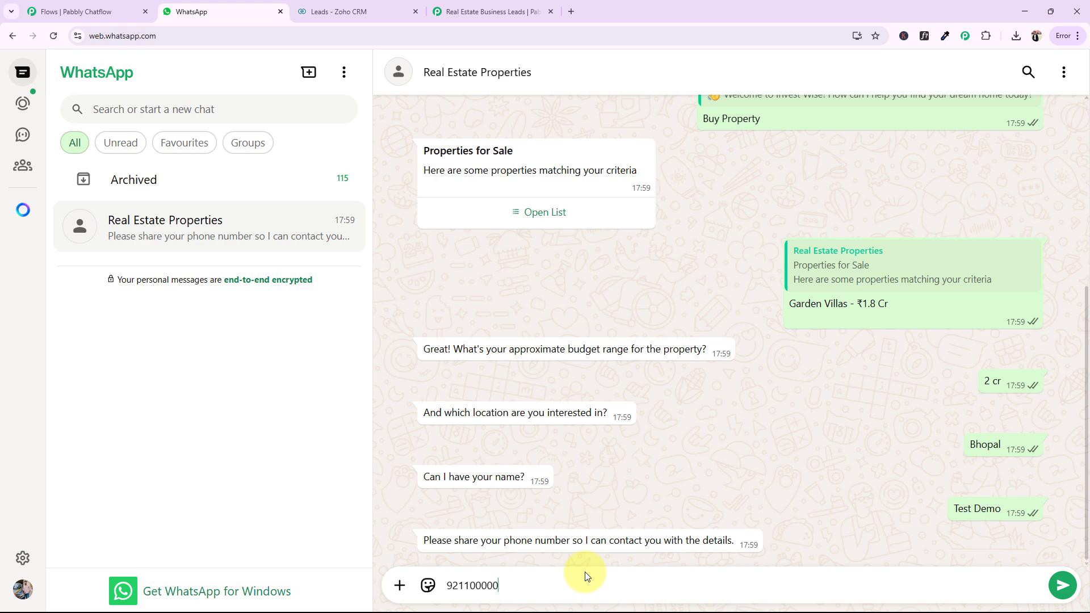
pyautogui.press('Return')
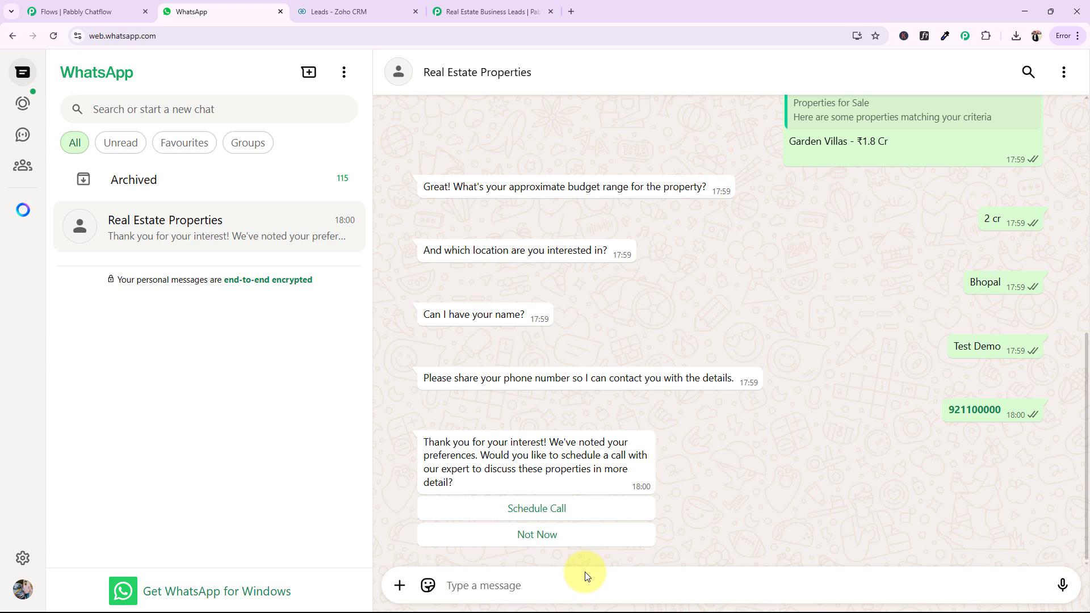
# Answer the expert call offer with Schedule Call and read the chatbot's closing reply
pyautogui.click(544, 511)
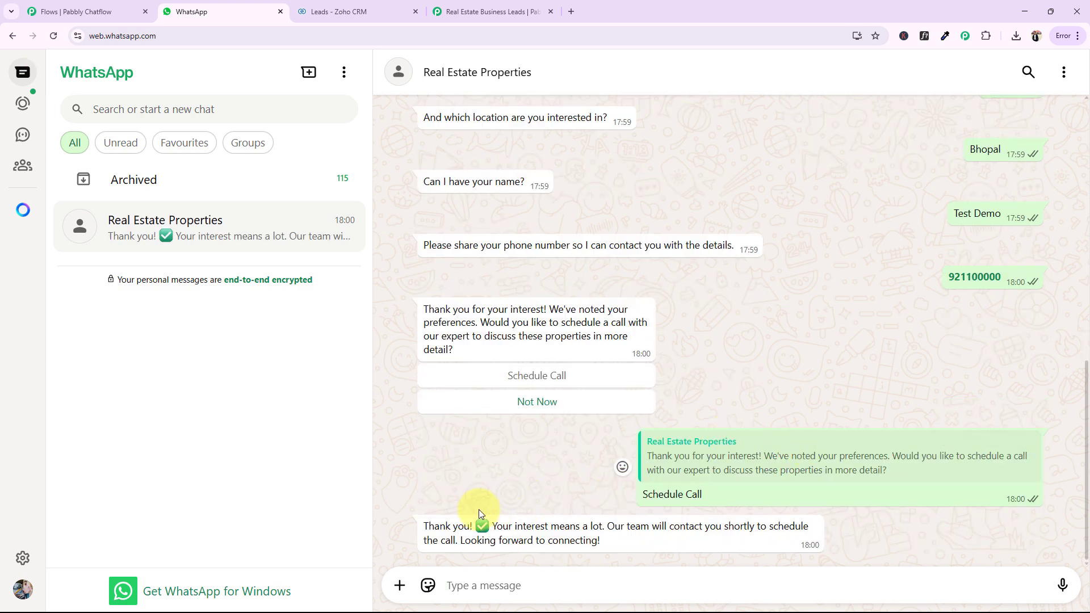
pyautogui.moveTo(427, 526); pyautogui.dragTo(625, 552)
pyautogui.click(705, 391)
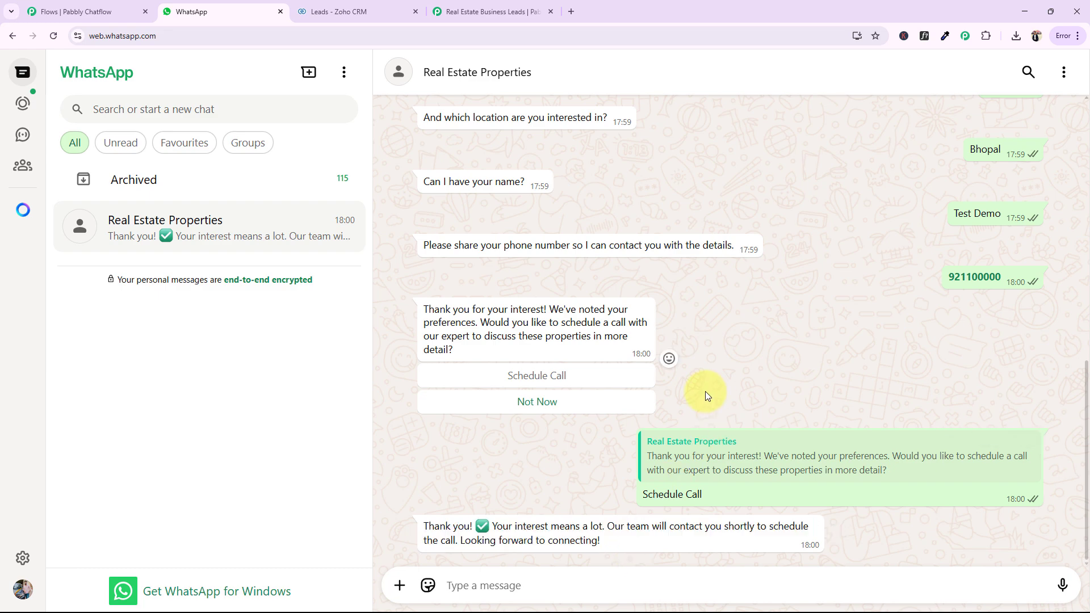
# Choose Commercial Property in the earlier welcome message and submit Office Spaces from the Rental & Commercial list
pyautogui.scroll(10, 593, 427)
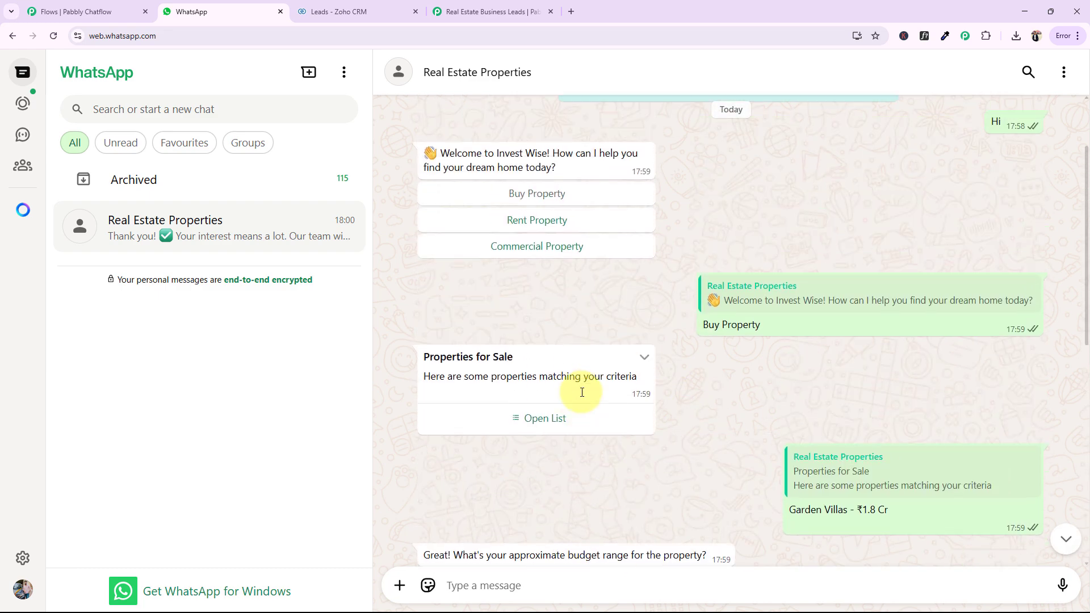
pyautogui.click(534, 257)
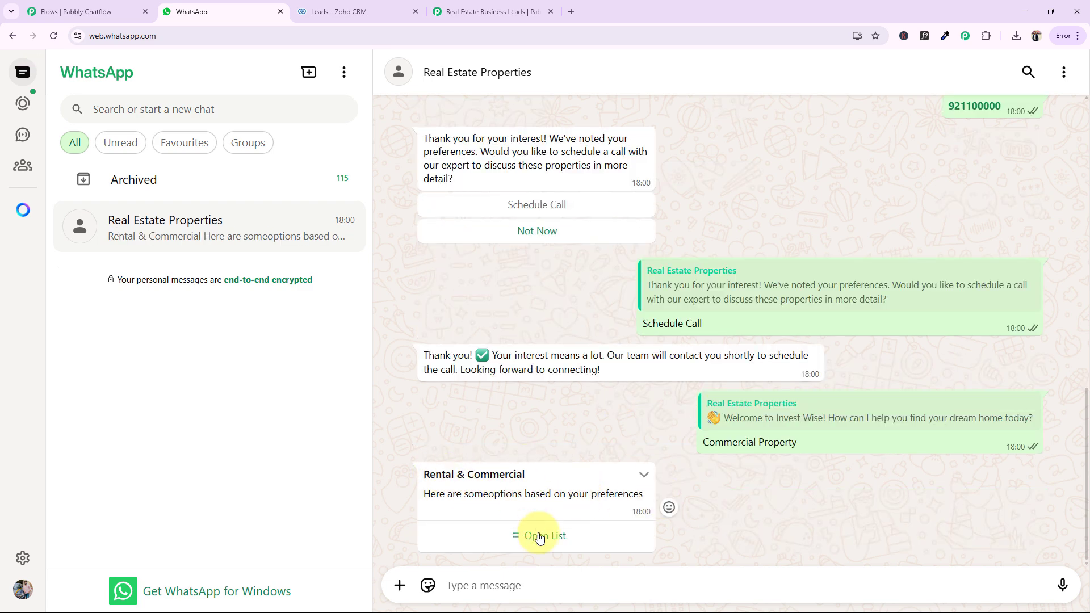
pyautogui.click(539, 536)
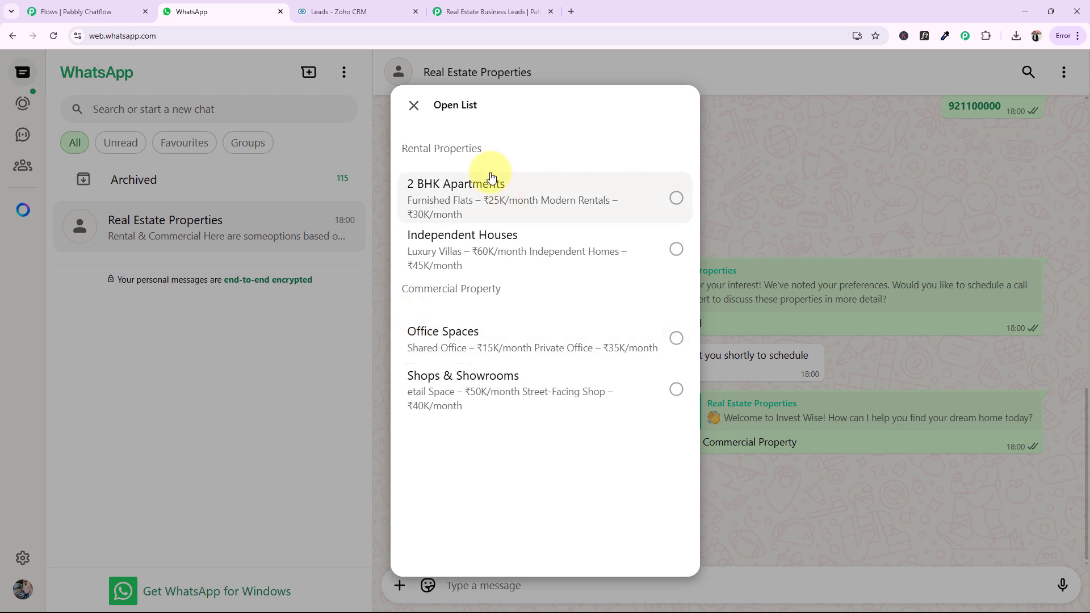
pyautogui.click(441, 350)
pyautogui.click(653, 530)
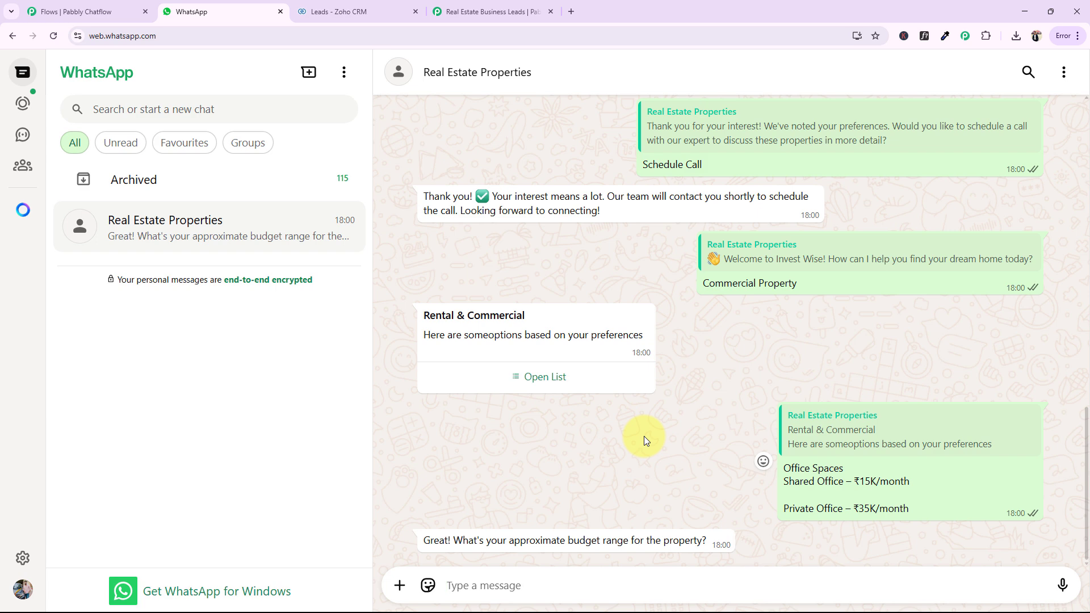
# Switch to Zoho CRM, reload the Leads list and open the test lead's record to check its captured details
pyautogui.click(349, 11)
pyautogui.click(157, 78)
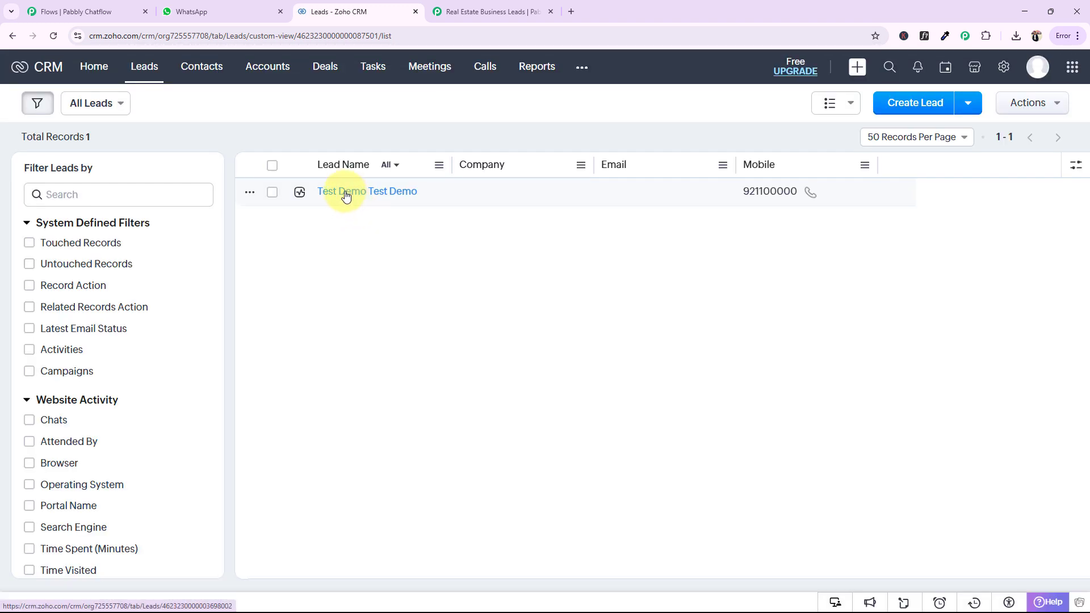
pyautogui.click(343, 196)
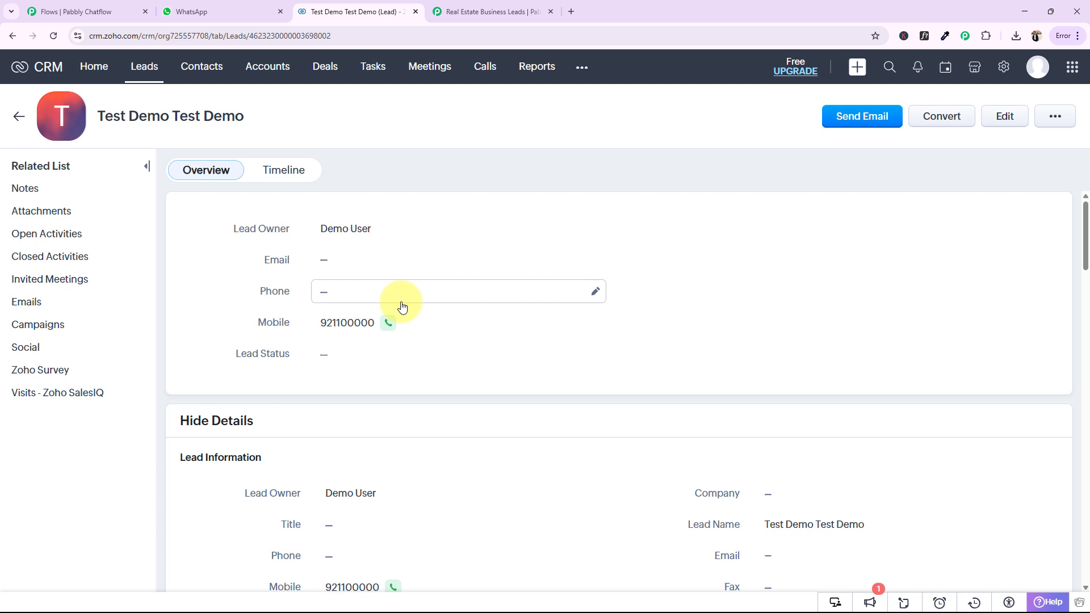
# Open the pabbly.com/chatflow website in a new browser tab
pyautogui.click(565, 4)
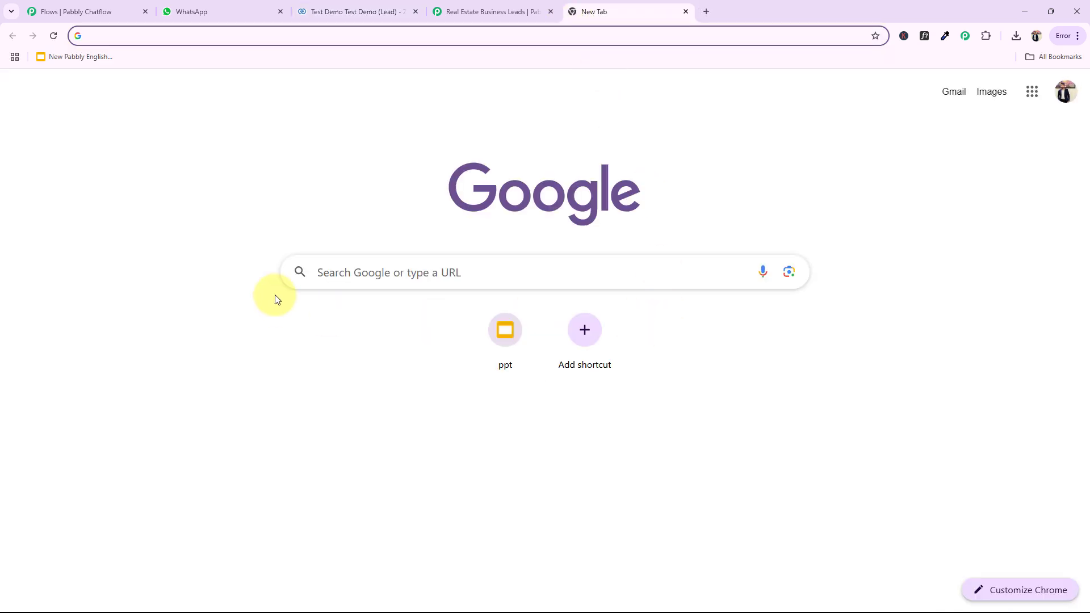
pyautogui.click(121, 34)
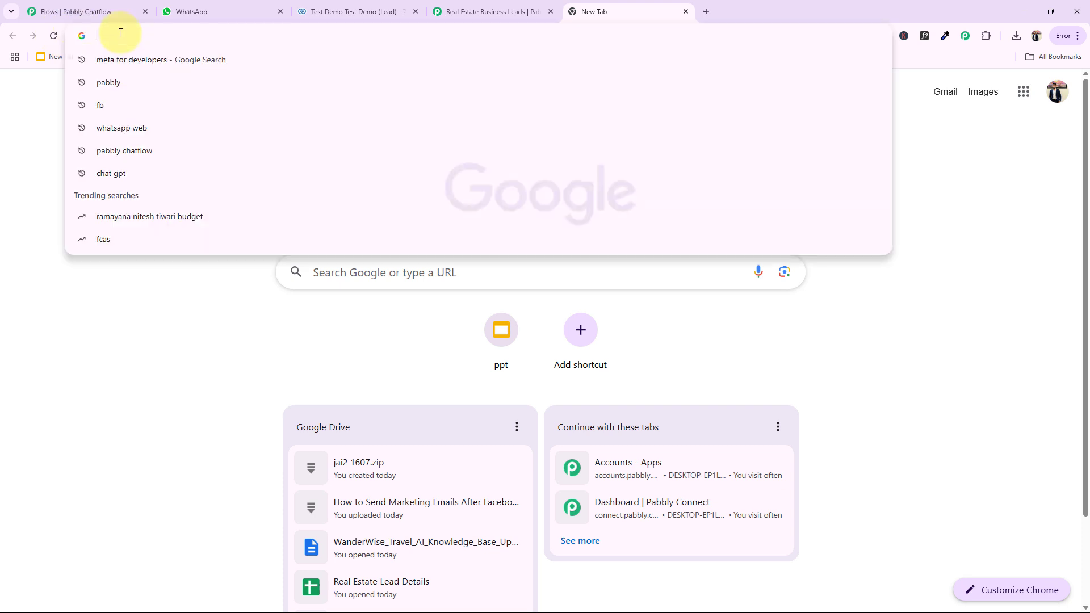
pyautogui.write('pabbly.')
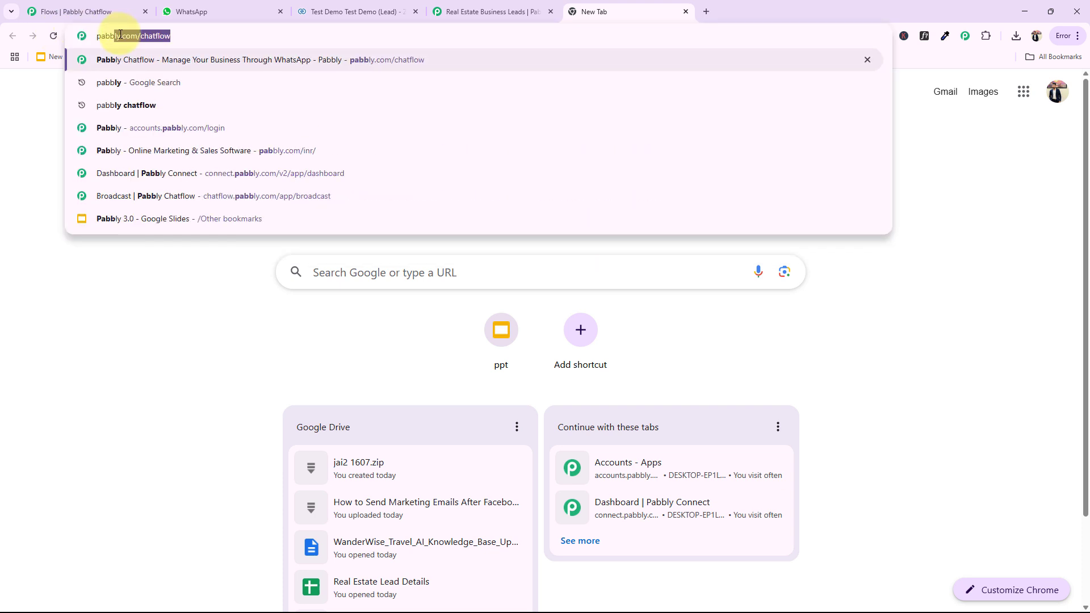
pyautogui.write('com/')
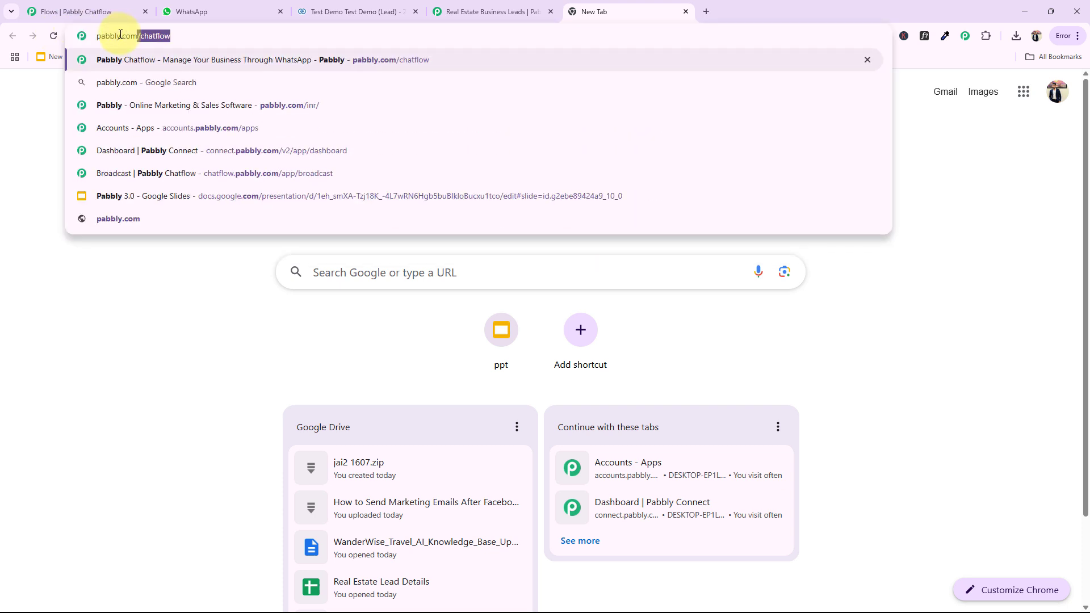
pyautogui.write('c')
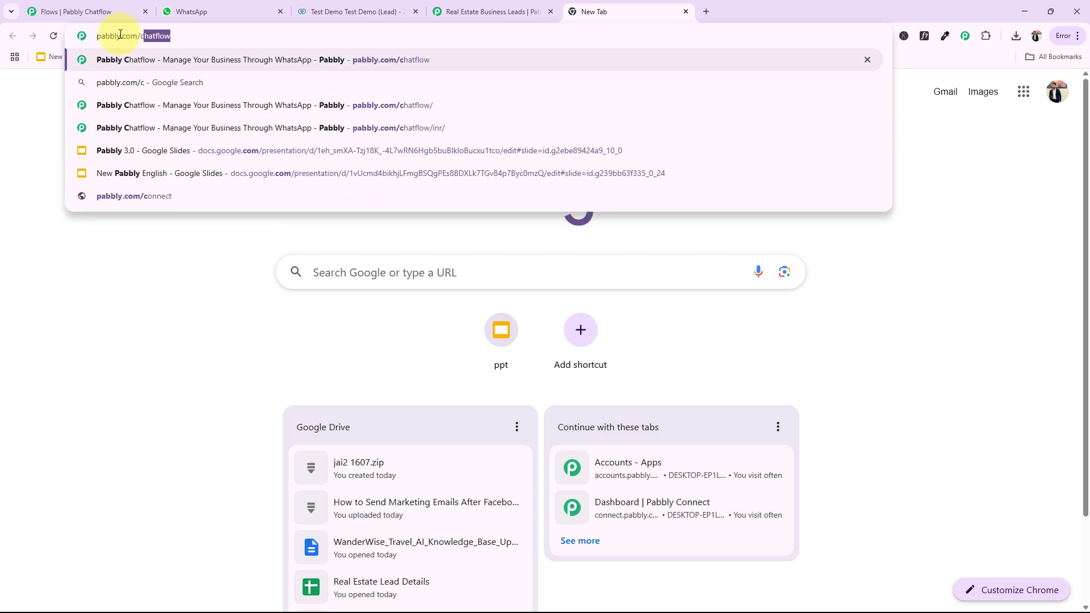
pyautogui.press('Return')
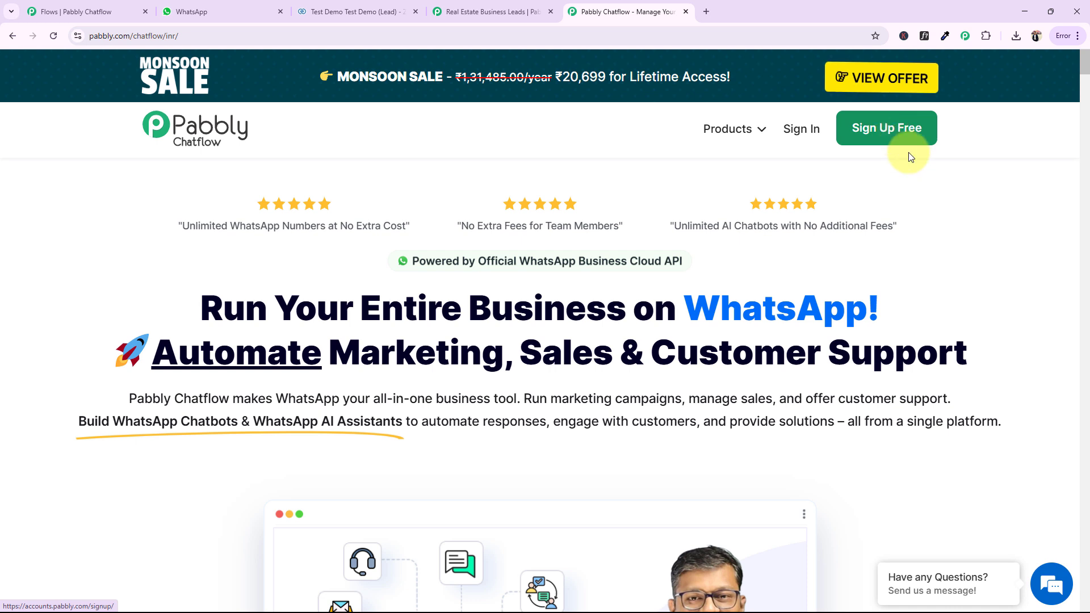
# Sign in to the Pabbly account and access the Pabbly Chatflow dashboard
pyautogui.click(801, 138)
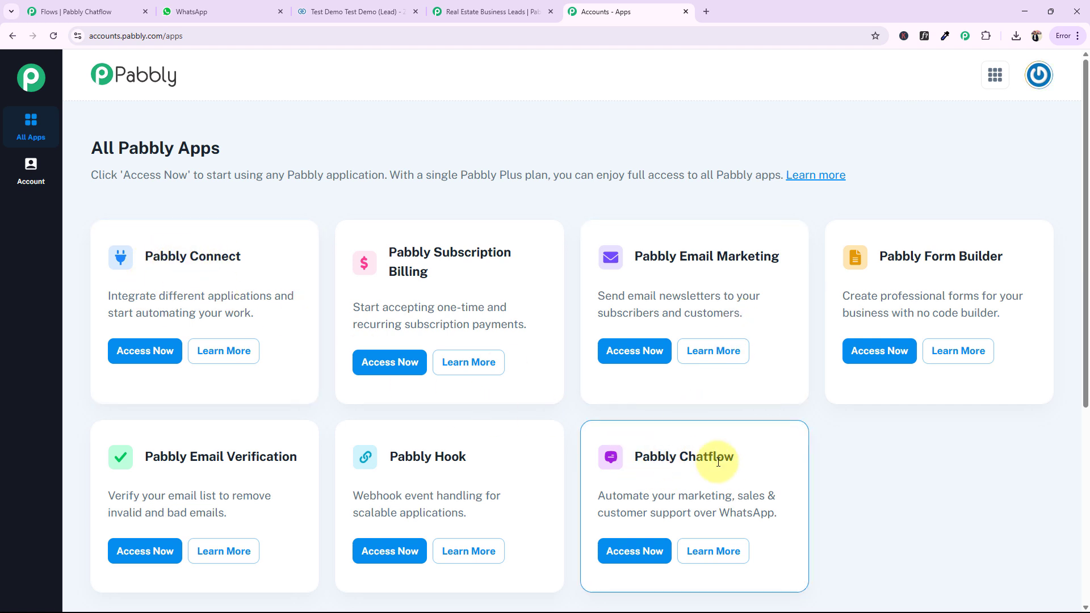
pyautogui.click(629, 550)
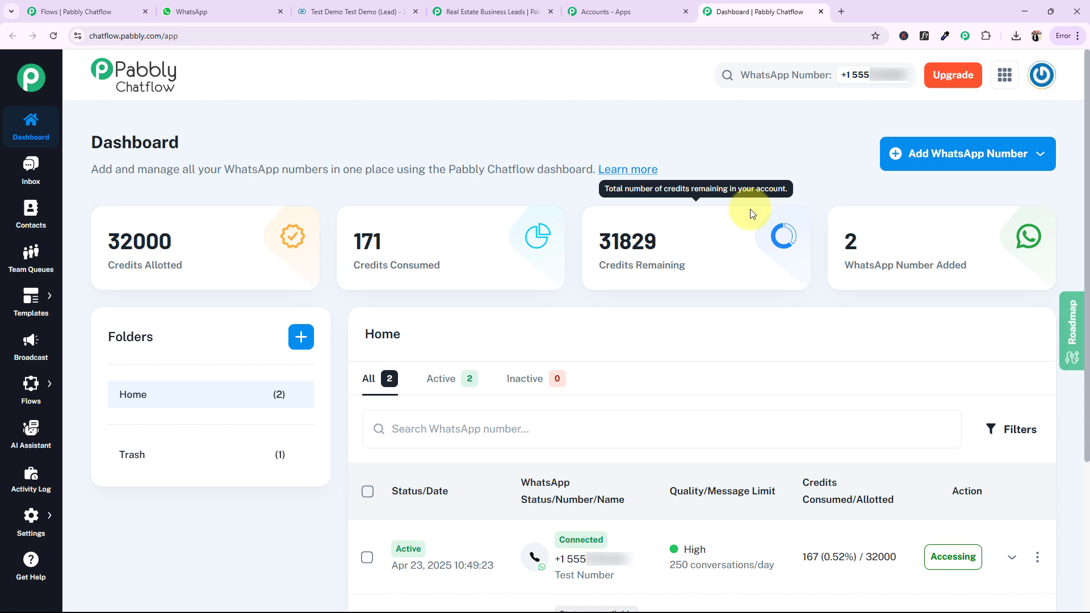
pyautogui.moveTo(91, 142); pyautogui.dragTo(103, 143)
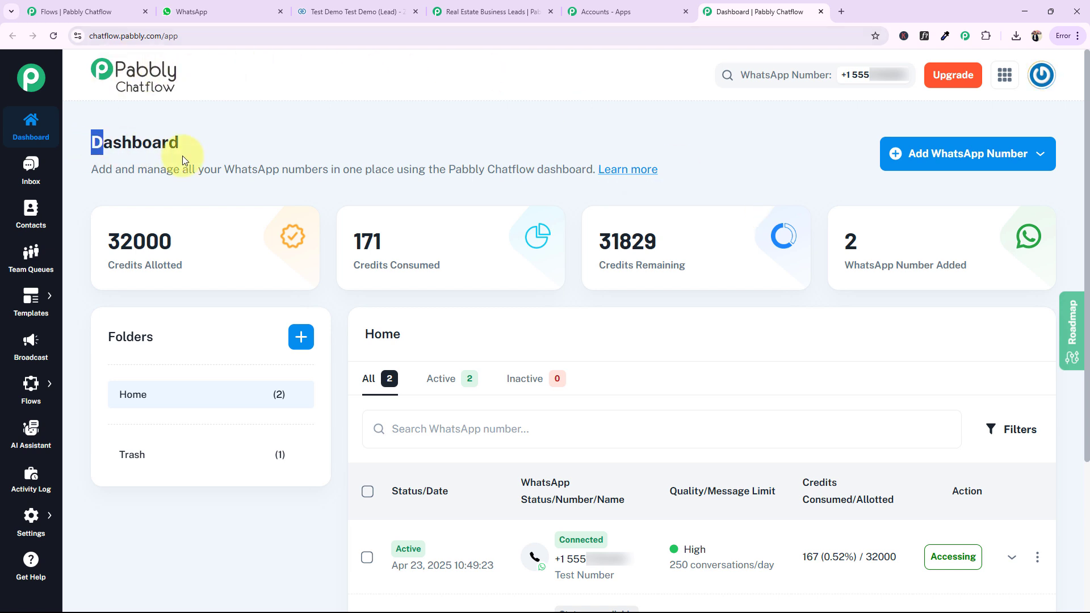
# Check the connection options available for adding a WhatsApp number on the dashboard
pyautogui.moveTo(182, 156); pyautogui.dragTo(213, 145)
pyautogui.click(214, 146)
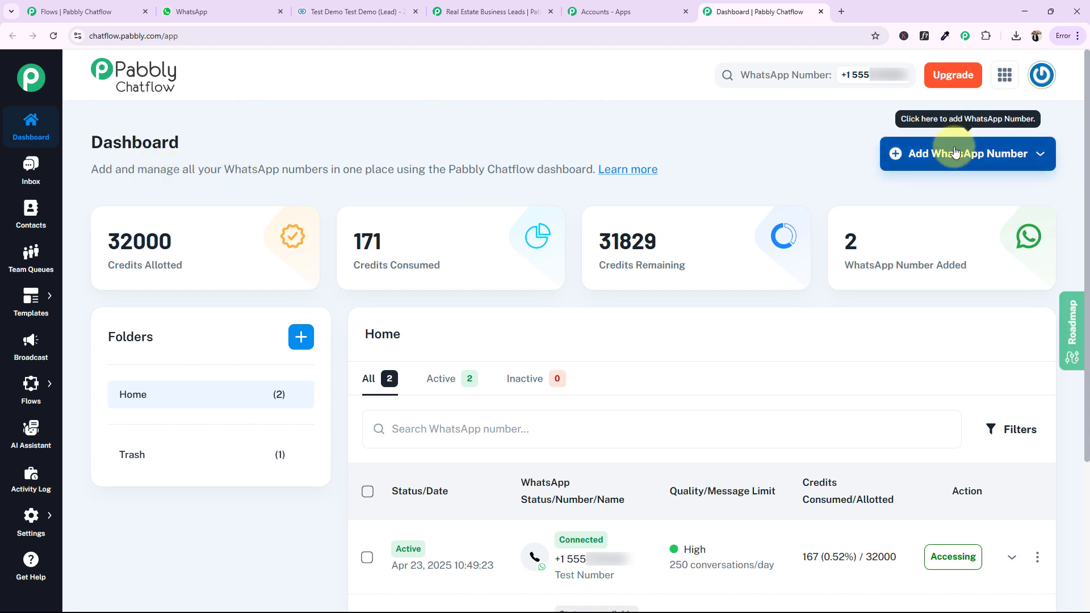
pyautogui.click(908, 159)
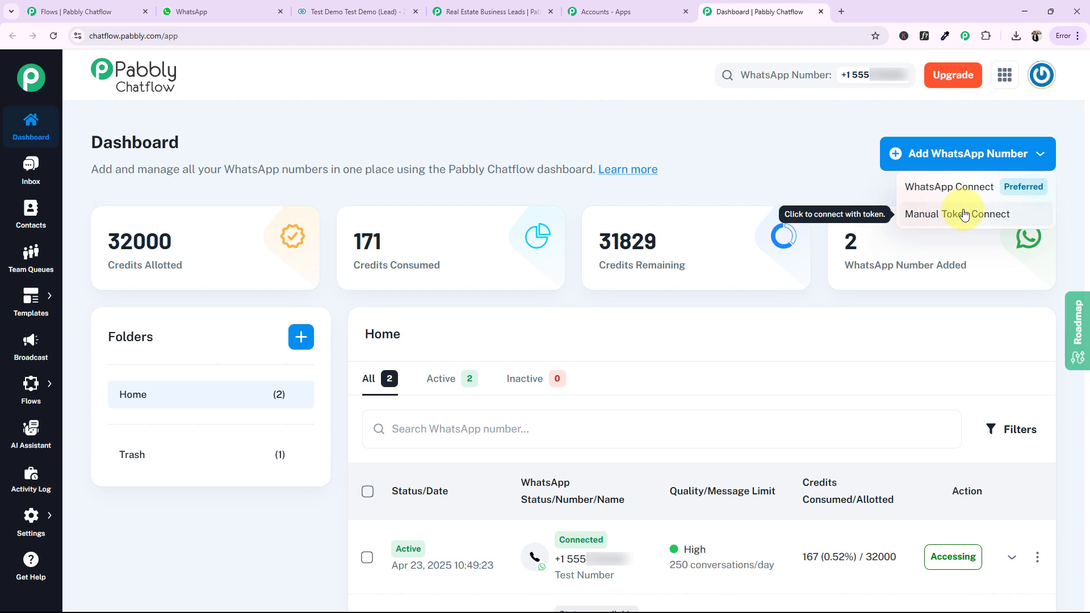
pyautogui.click(732, 184)
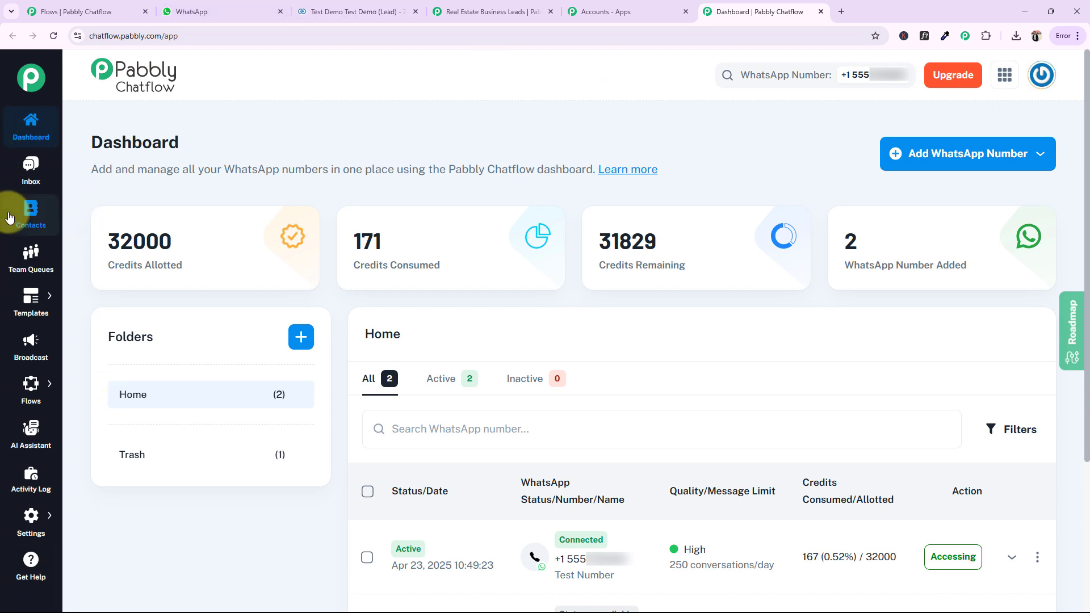
# Open the Flow Builder page that lists the existing chatbot flows
pyautogui.click(29, 226)
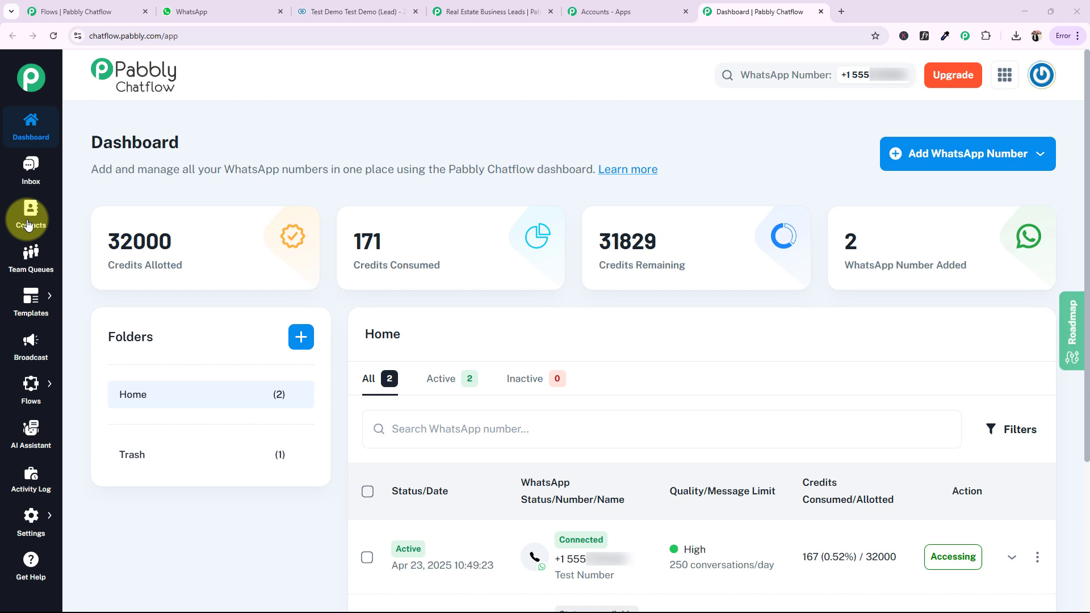
pyautogui.moveTo(26, 388)
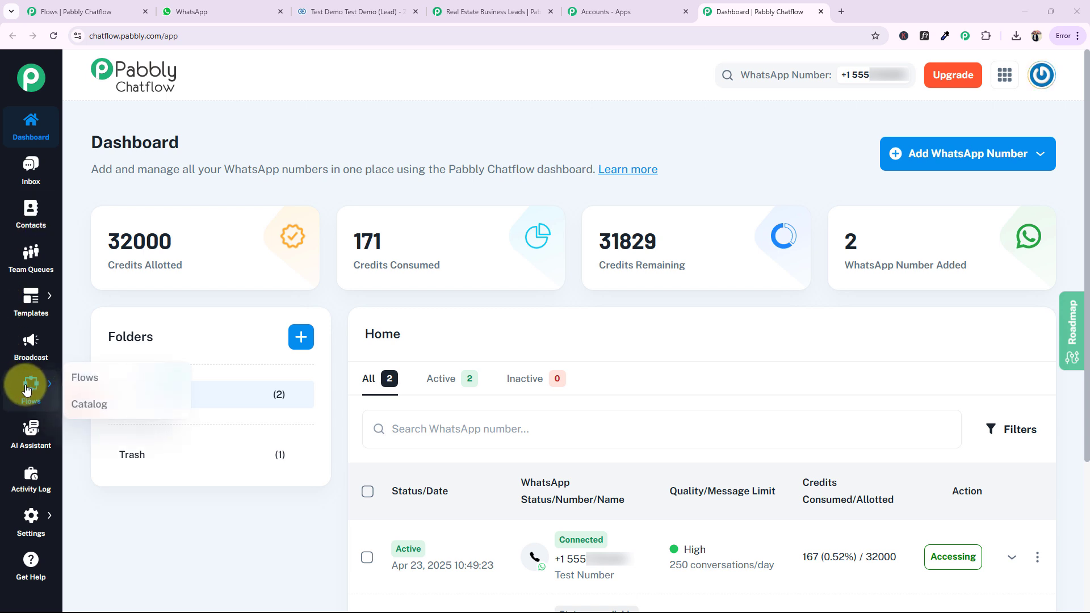
pyautogui.click(82, 377)
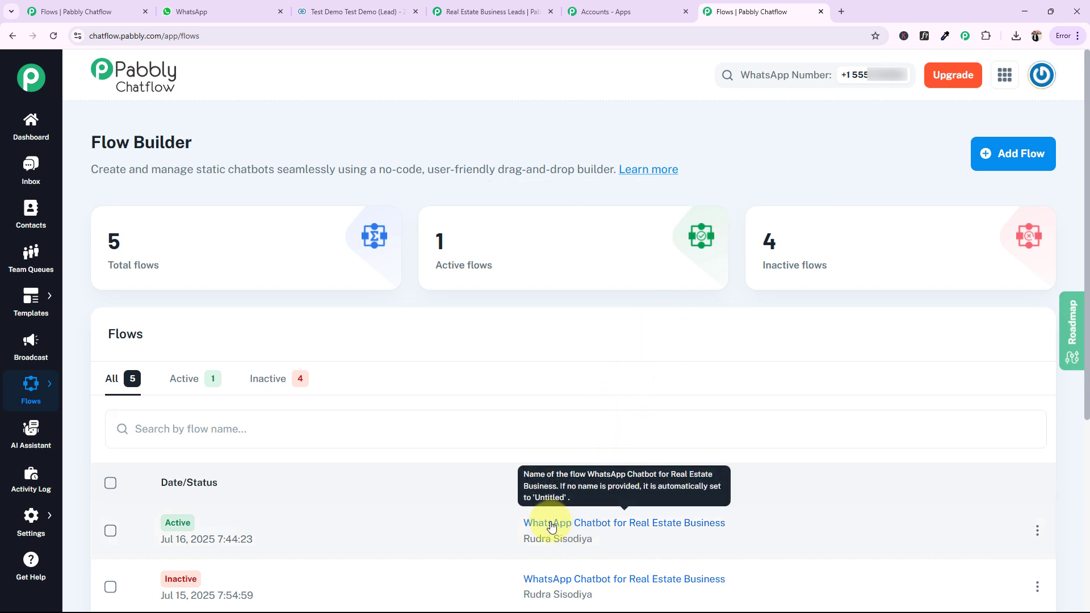
# Set the active WhatsApp Chatbot for Real Estate Business flow to inactive
pyautogui.click(1036, 530)
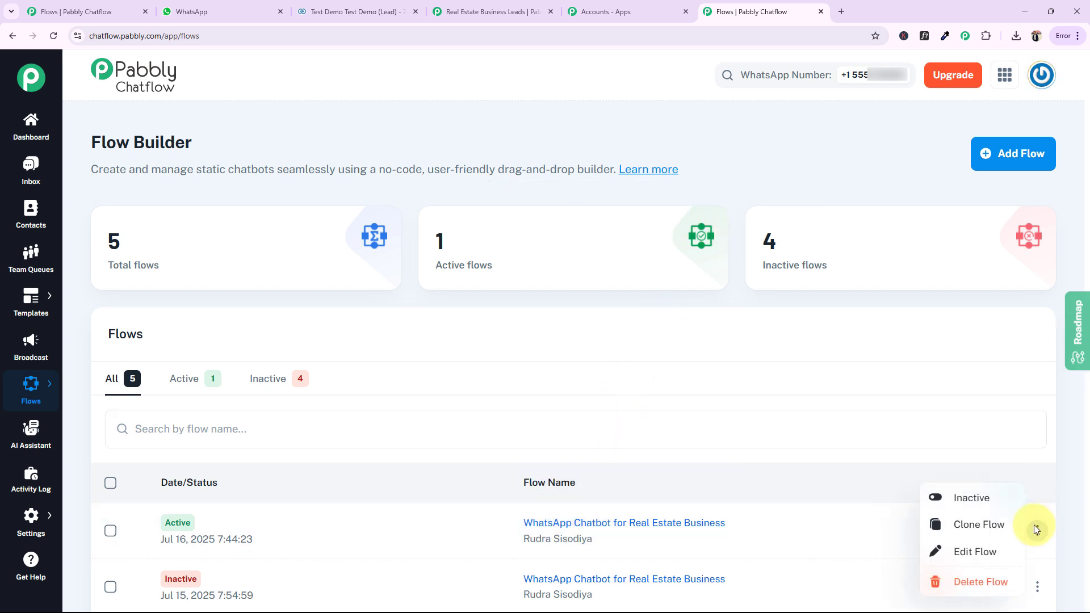
pyautogui.click(943, 498)
pyautogui.click(590, 362)
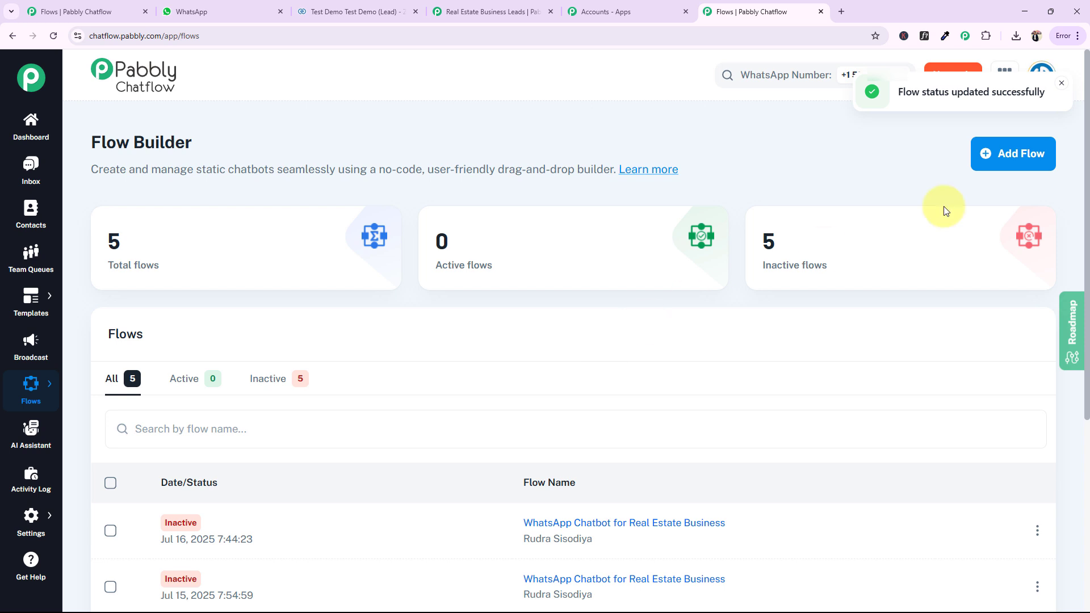
# Add a new flow and give its Flow Start node the keywords Hello, Hii, Property, Buy Home and Flats
pyautogui.click(1002, 165)
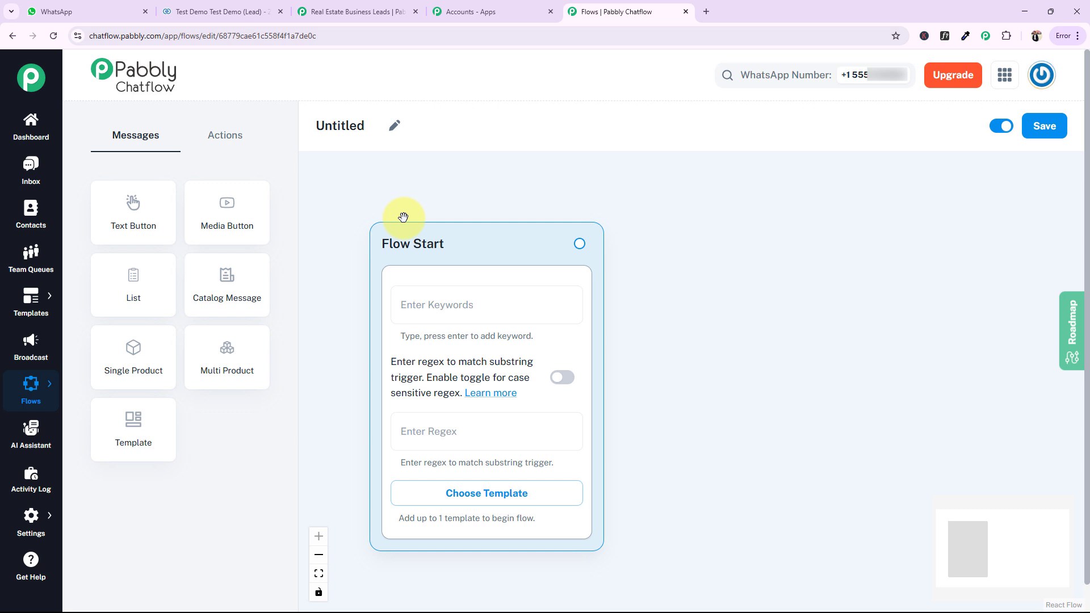
pyautogui.click(426, 307)
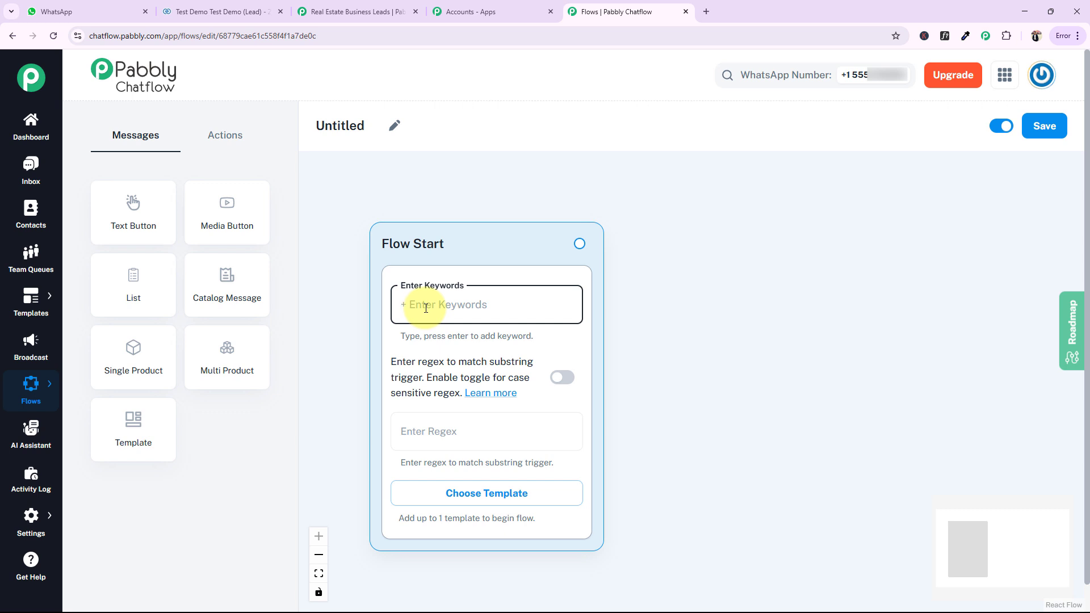
pyautogui.write('Hello')
pyautogui.press('BackSpace')
pyautogui.press('BackSpace')
pyautogui.press('BackSpace')
pyautogui.write('llo')
pyautogui.press('Return')
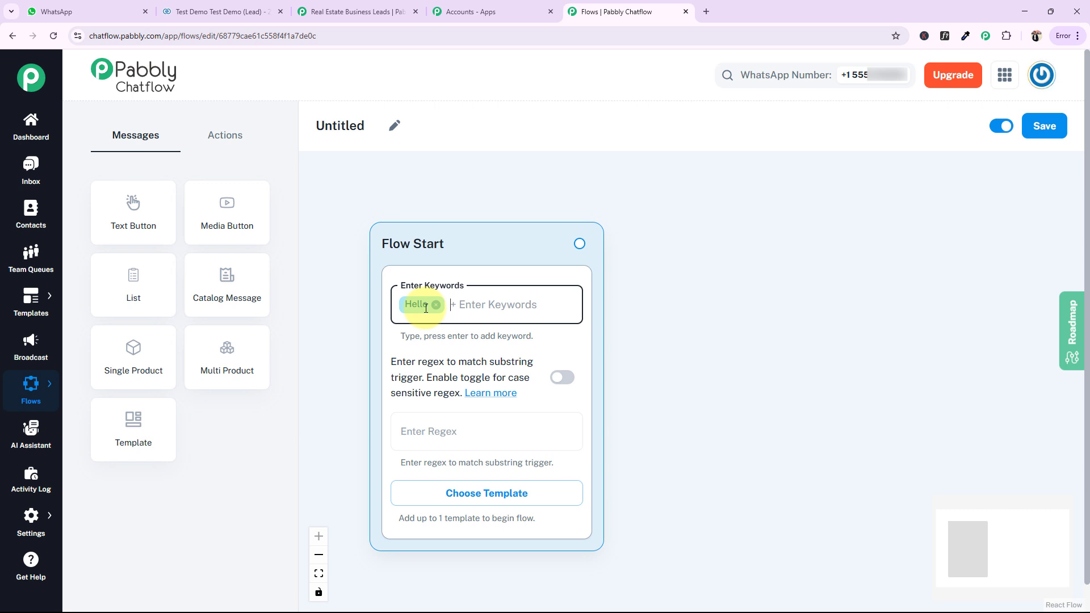
pyautogui.write('Hii')
pyautogui.press('Return')
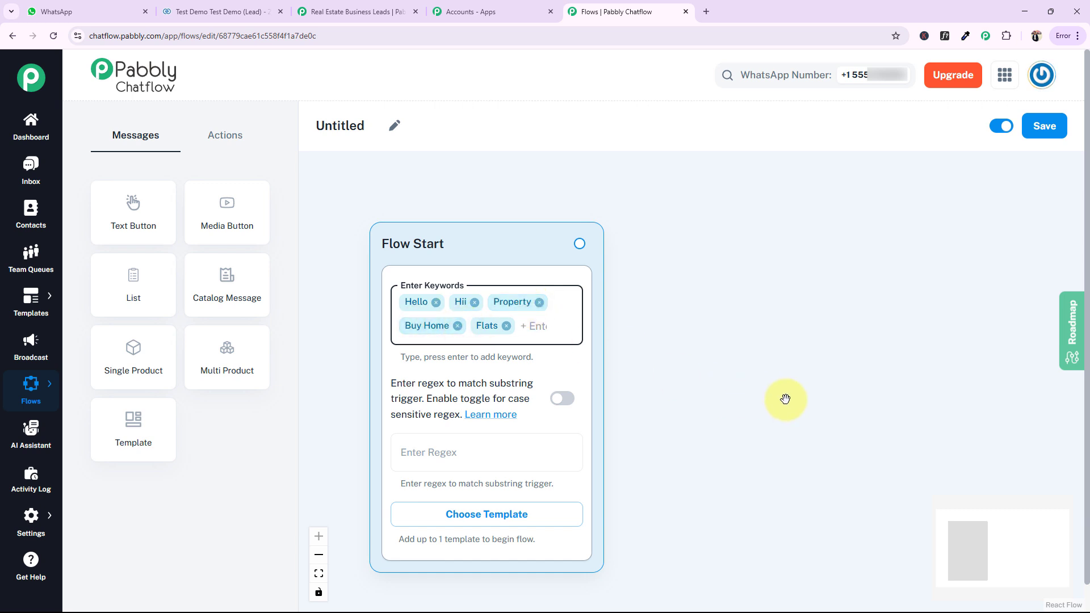
pyautogui.moveTo(785, 399); pyautogui.dragTo(767, 355)
pyautogui.click(395, 408)
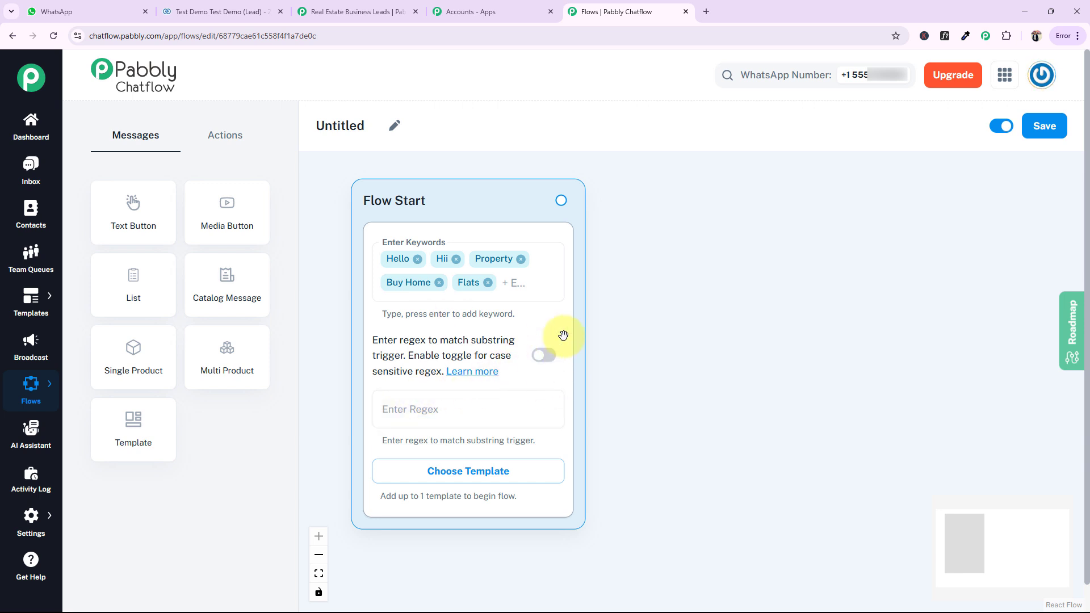
# Rename the untitled flow as "WhatsApp Chatbot for Real Estate Business"
pyautogui.scroll(-3, 720, 345)
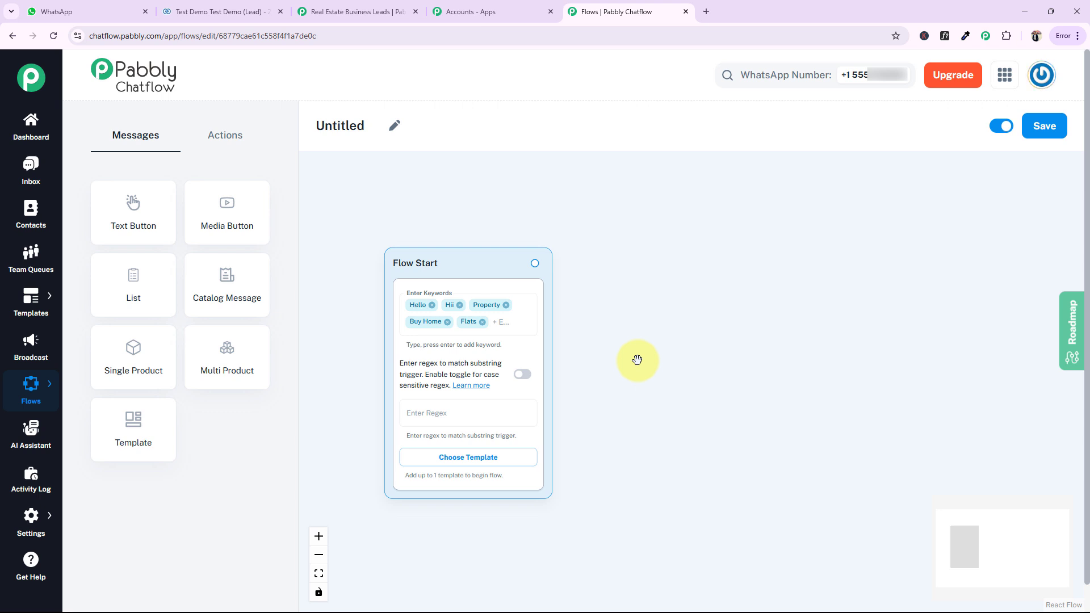
pyautogui.click(395, 126)
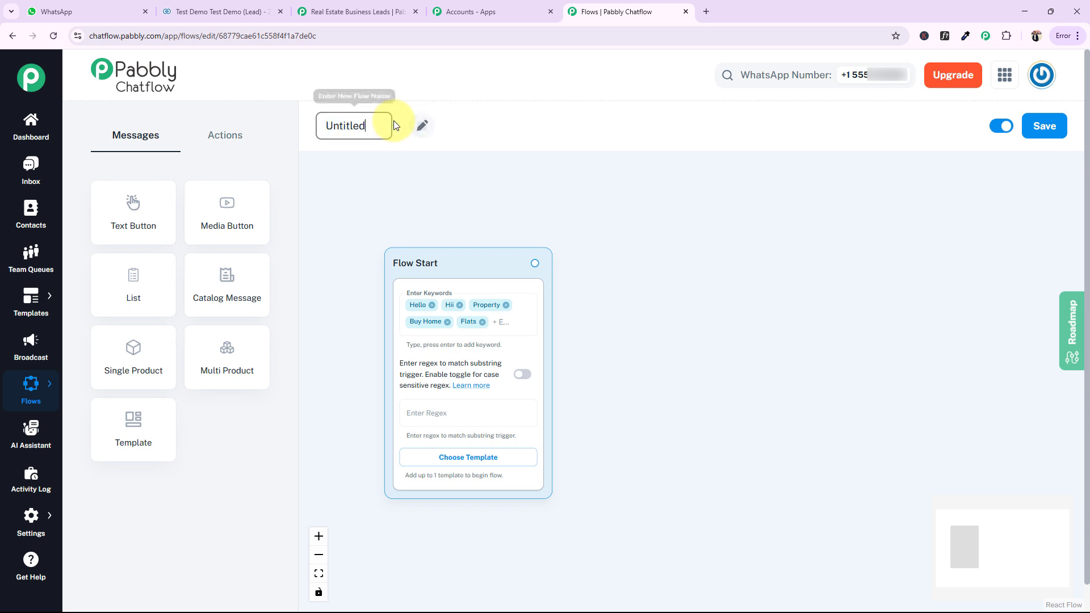
pyautogui.doubleClick(323, 132)
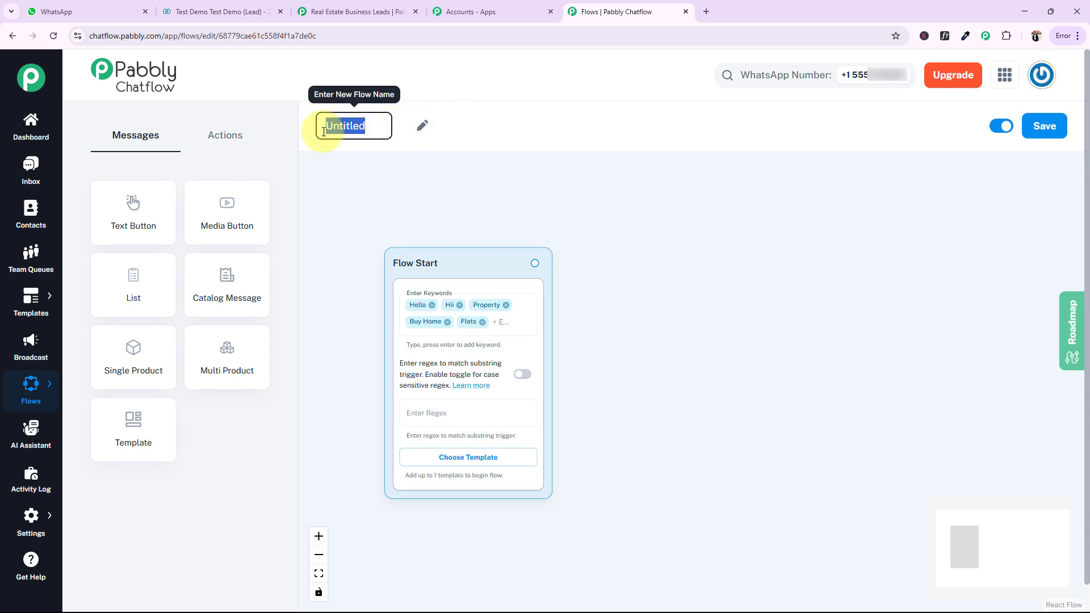
pyautogui.write('Whats')
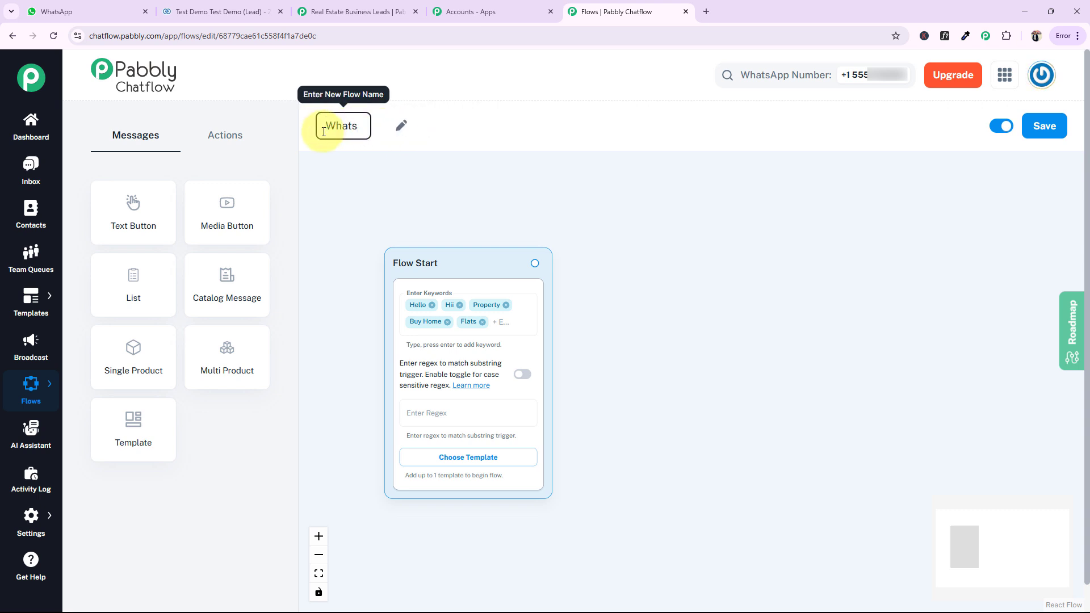
pyautogui.write('A')
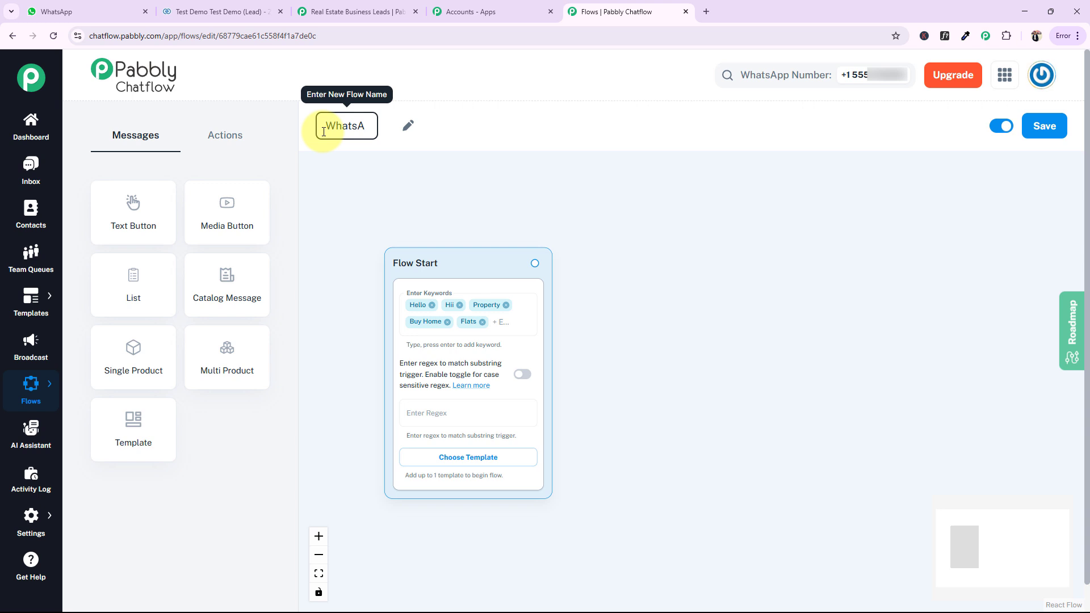
pyautogui.write('pp Chat')
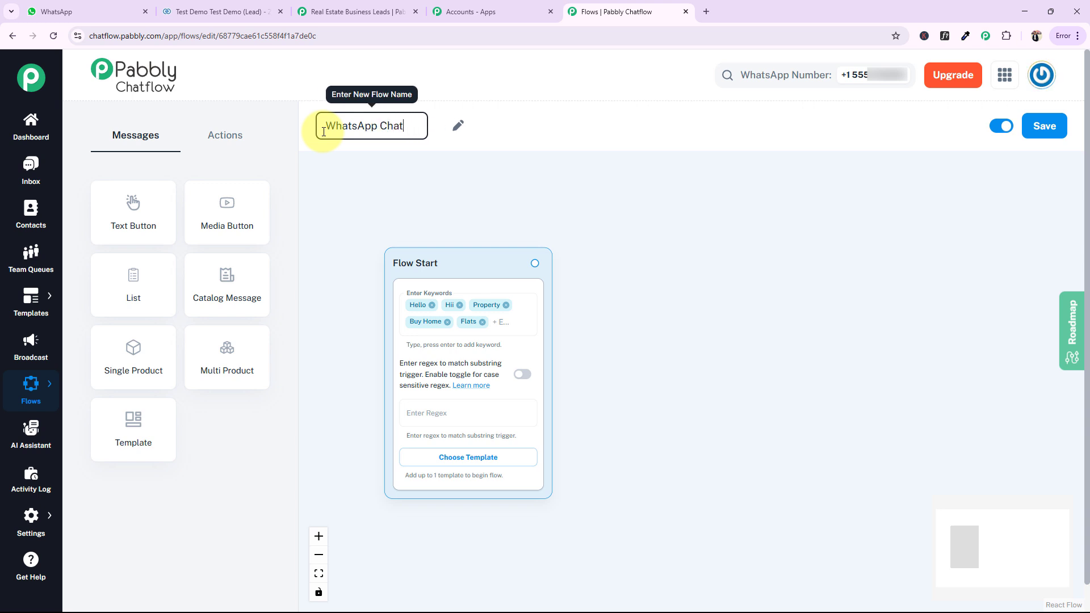
pyautogui.write('bot f')
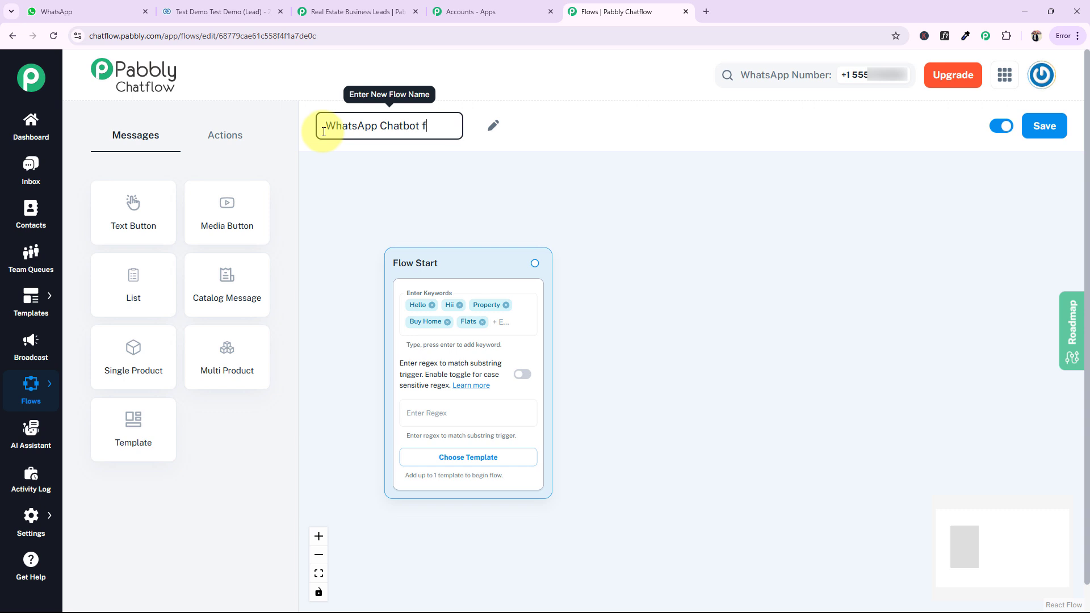
pyautogui.write('or Real EW')
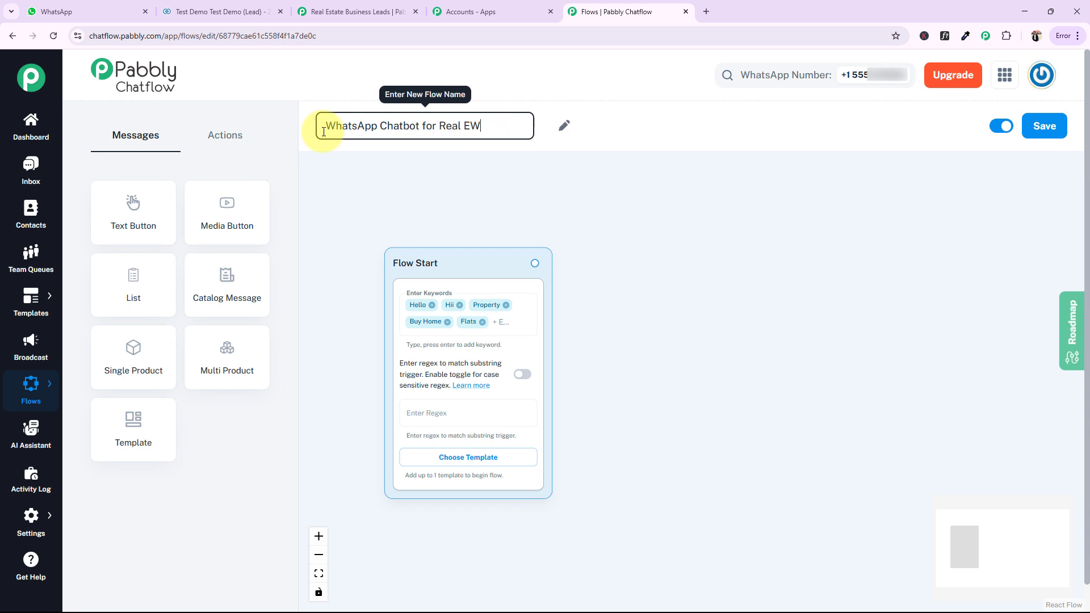
pyautogui.press('BackSpace')
pyautogui.write('sta')
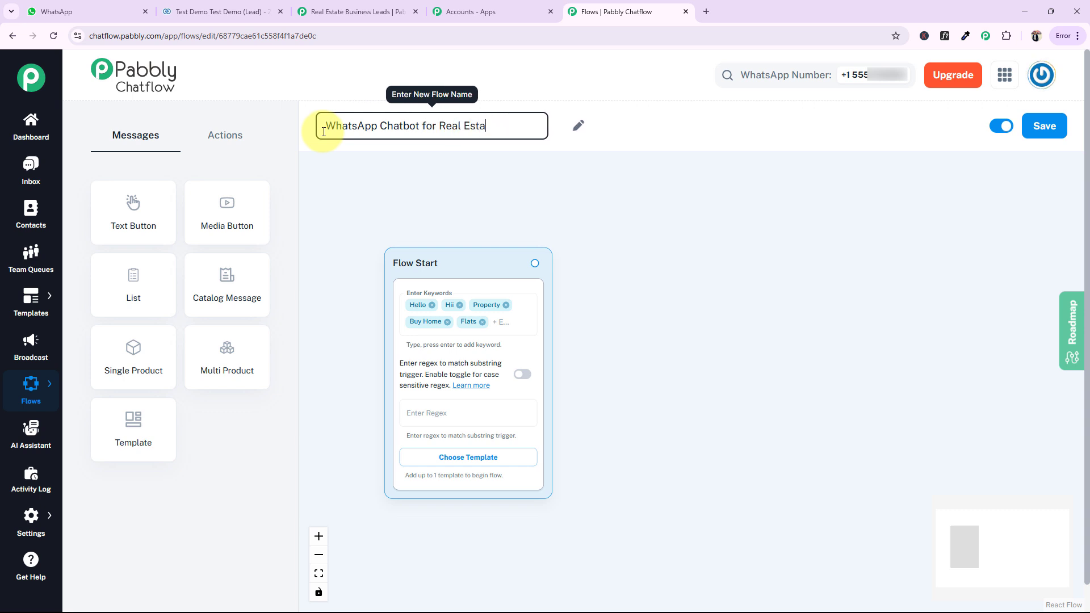
pyautogui.write('te Business')
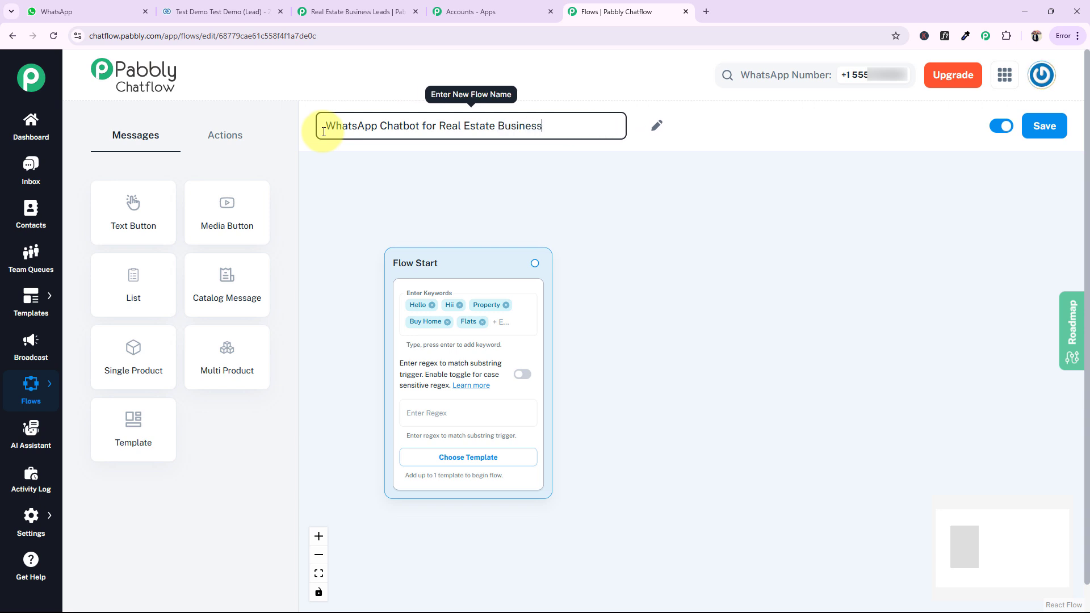
pyautogui.click(759, 245)
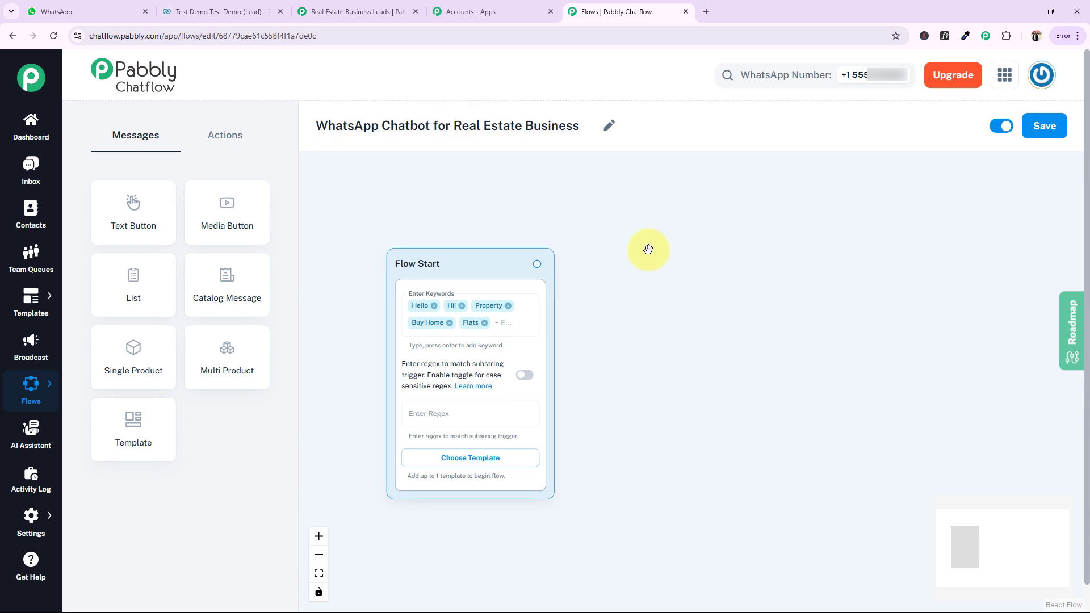
# Connect a Text Button message to Flow Start reading "Welcome to Invest Wise! How can I help you find your dream home today?" with its leading emoji
pyautogui.moveTo(616, 260); pyautogui.dragTo(578, 243)
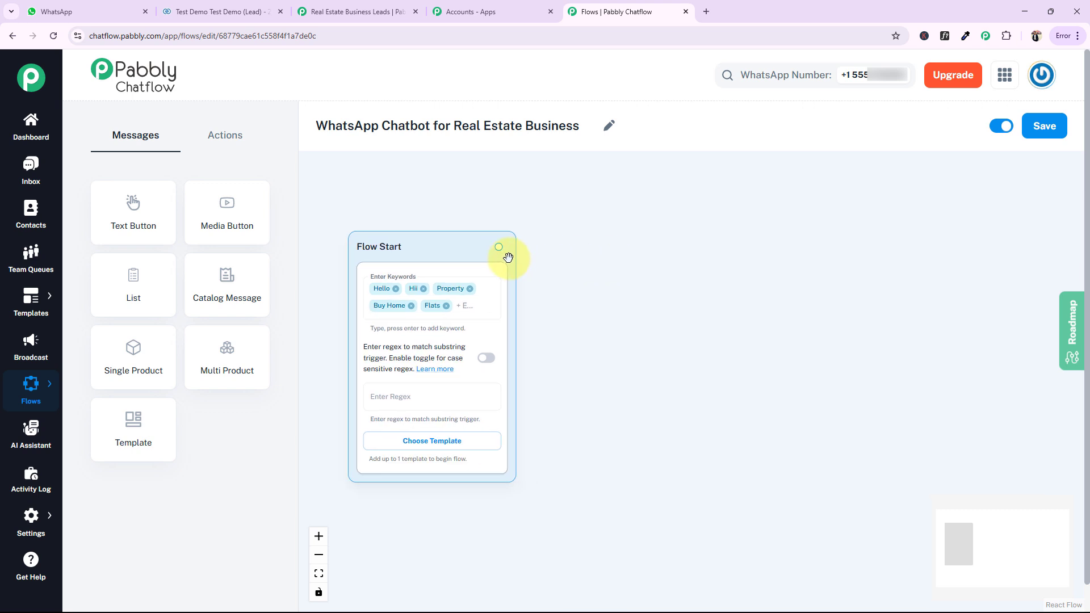
pyautogui.scroll(2, 556, 280)
pyautogui.moveTo(621, 283); pyautogui.dragTo(647, 295)
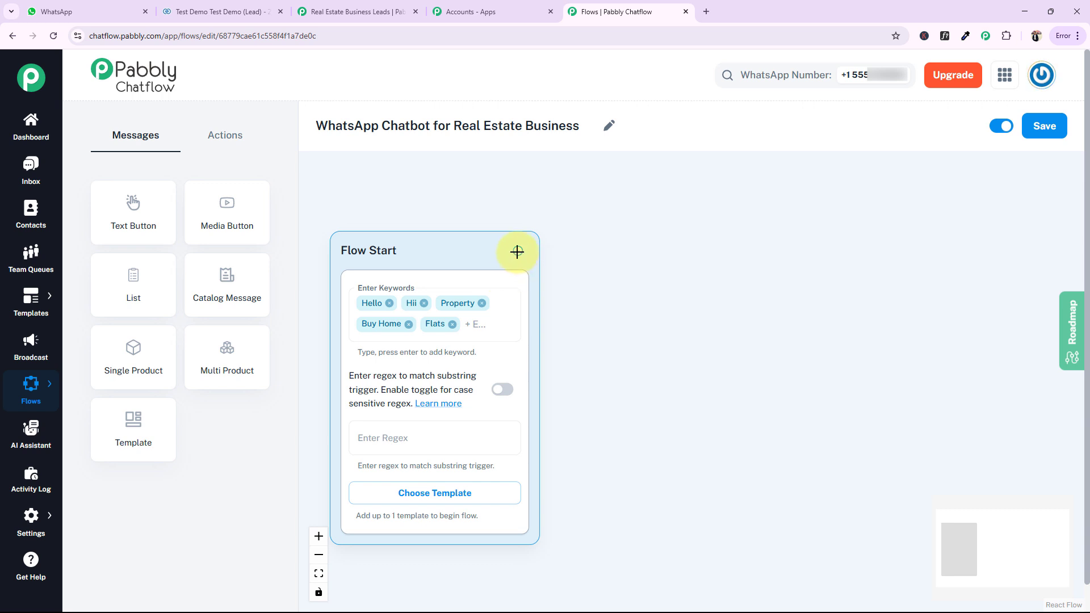
pyautogui.moveTo(565, 253); pyautogui.dragTo(704, 274)
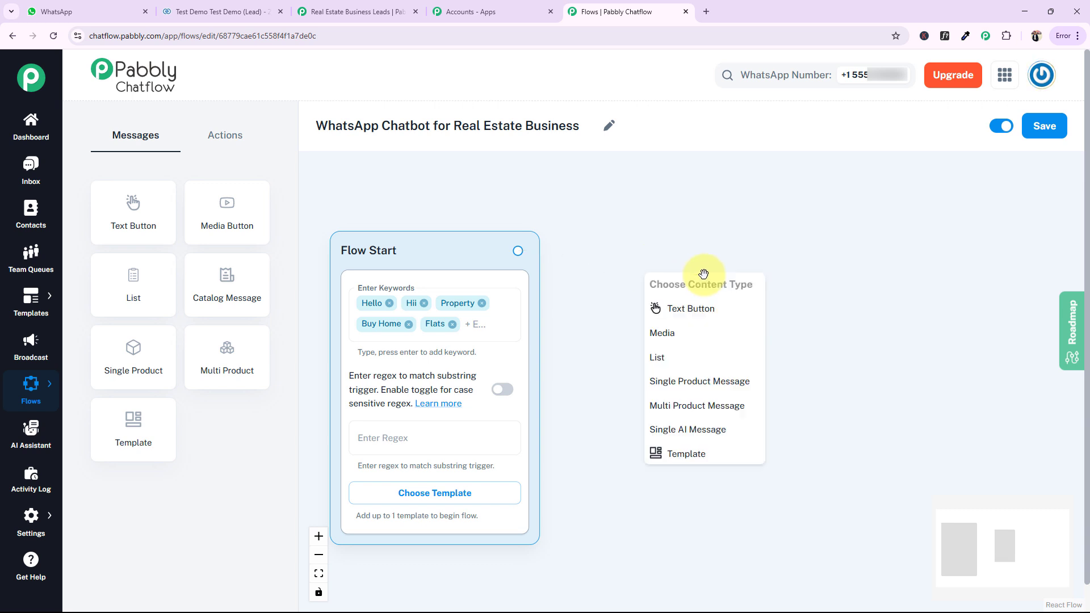
pyautogui.click(681, 314)
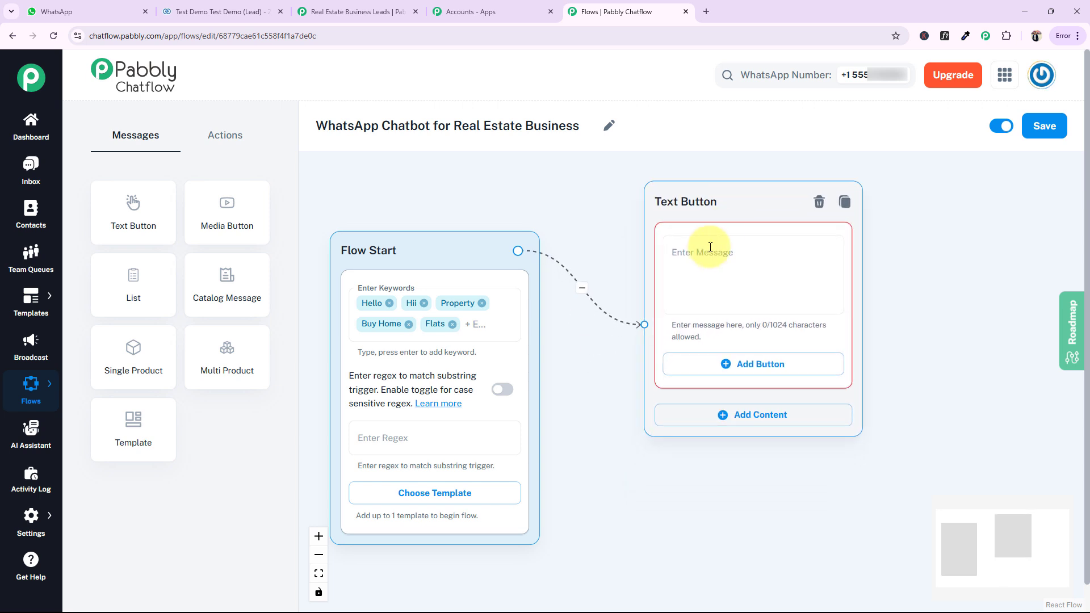
pyautogui.click(709, 248)
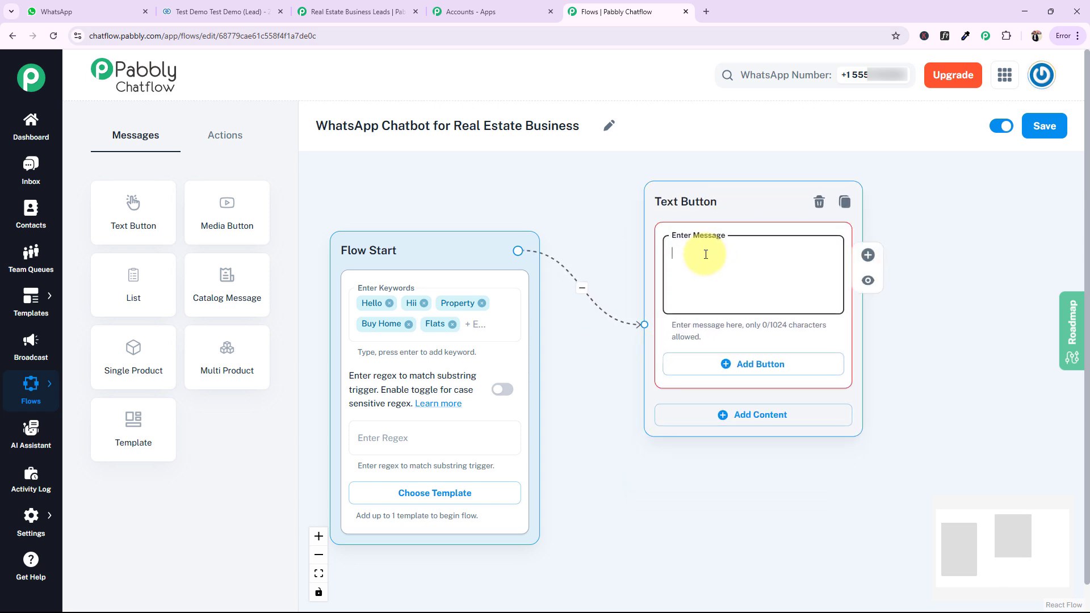
pyautogui.write('👋 Welcome to Invest Wise! How can I help you find your dream home today?')
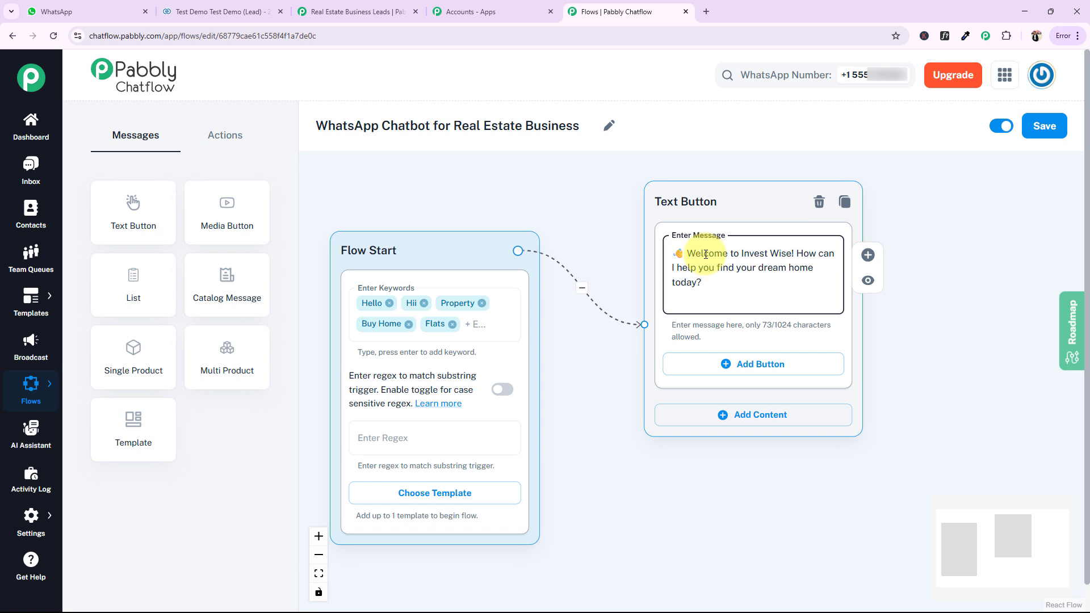
# Add three reply buttons to the welcome message: Rental Property, Commercial Property and Buy Property
pyautogui.click(699, 364)
pyautogui.click(692, 373)
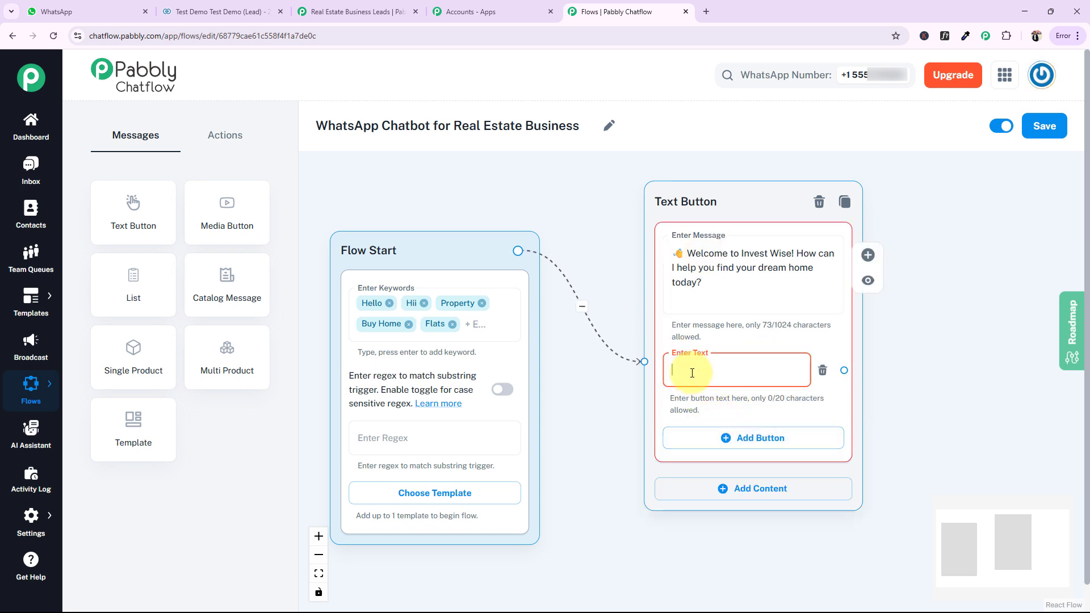
pyautogui.write('R')
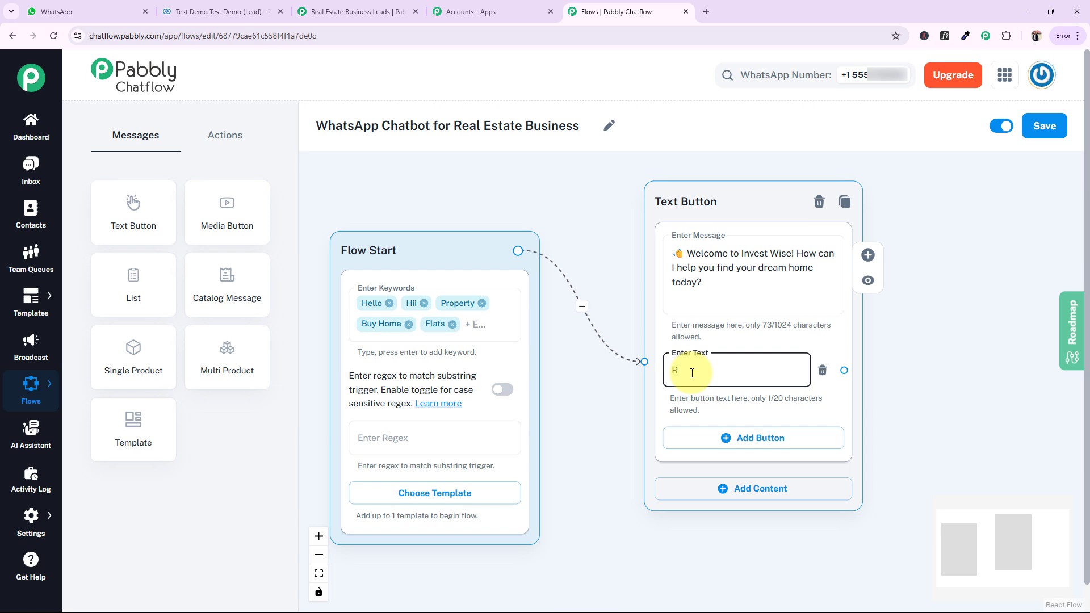
pyautogui.write('ental Property')
pyautogui.click(732, 443)
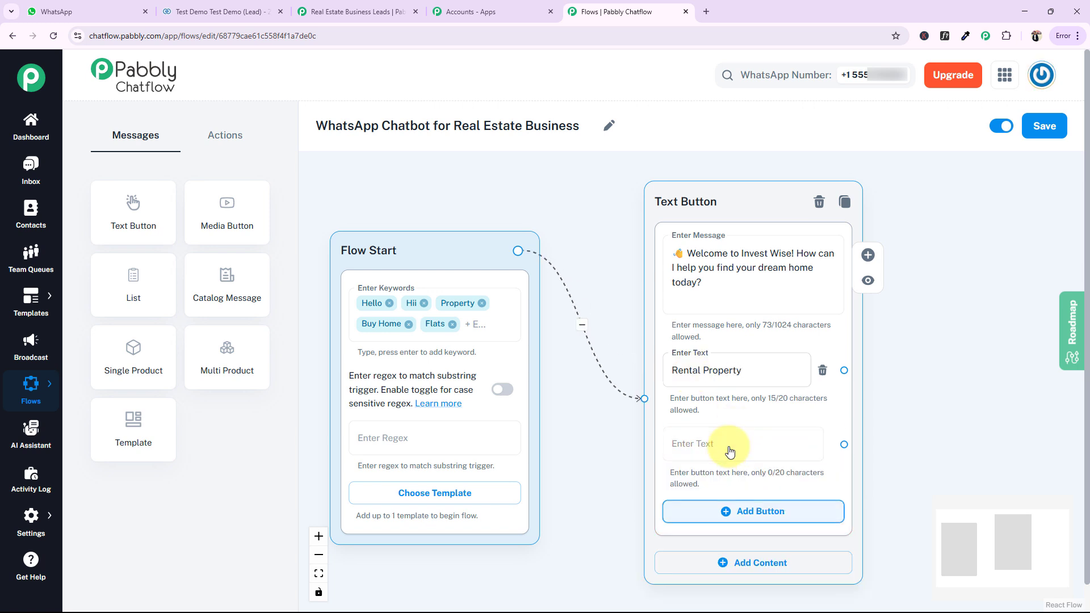
pyautogui.click(737, 523)
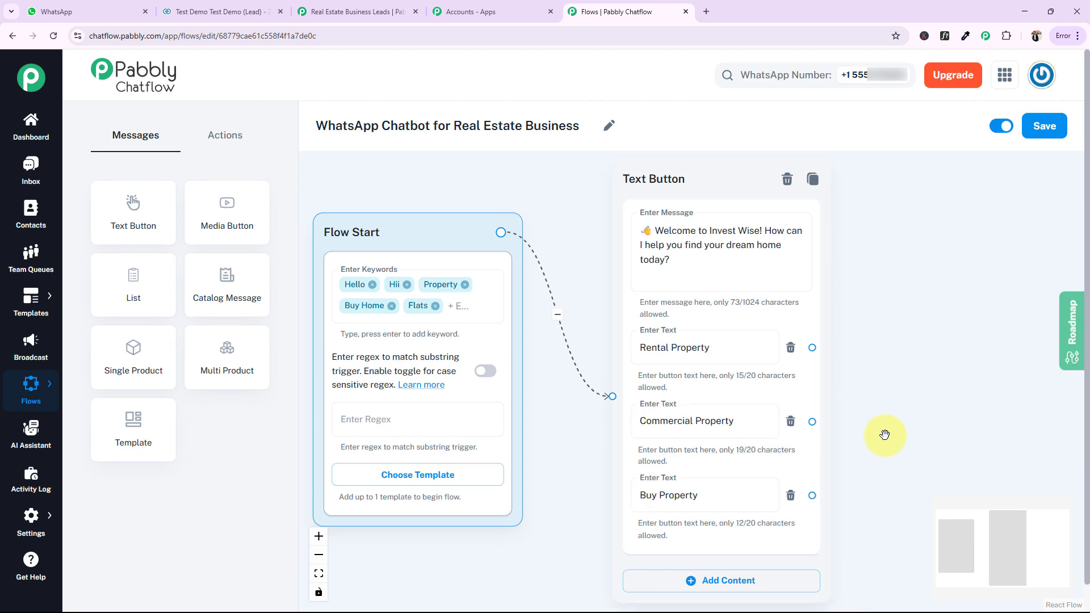
pyautogui.moveTo(946, 413); pyautogui.dragTo(806, 380)
pyautogui.scroll(-4, 805, 381)
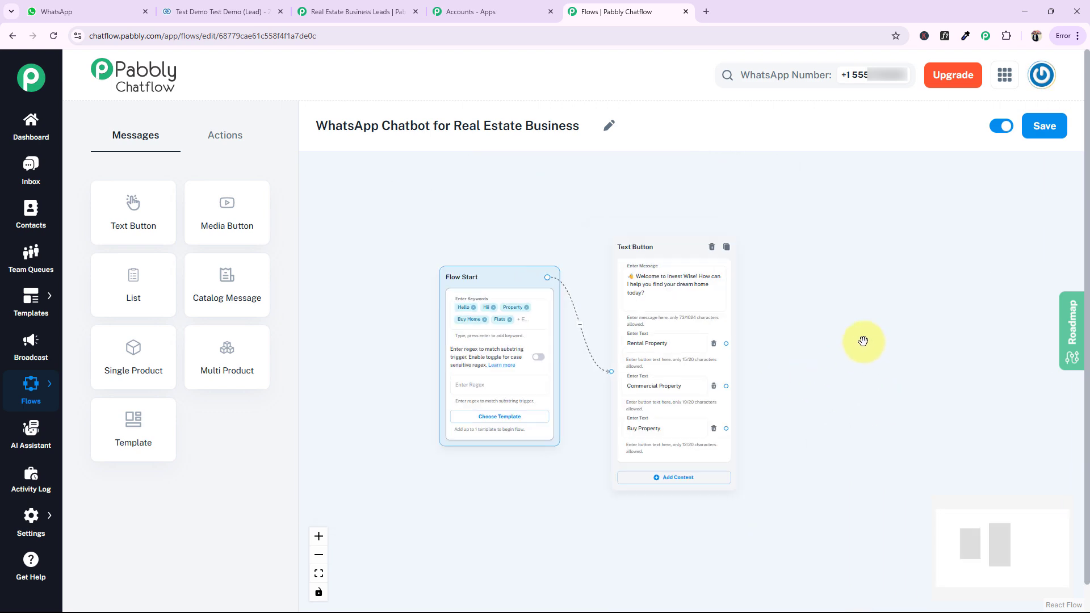
# Connect a new List message to the Buy Property button of the welcome message
pyautogui.moveTo(863, 340); pyautogui.dragTo(718, 350)
pyautogui.moveTo(513, 246); pyautogui.dragTo(516, 222)
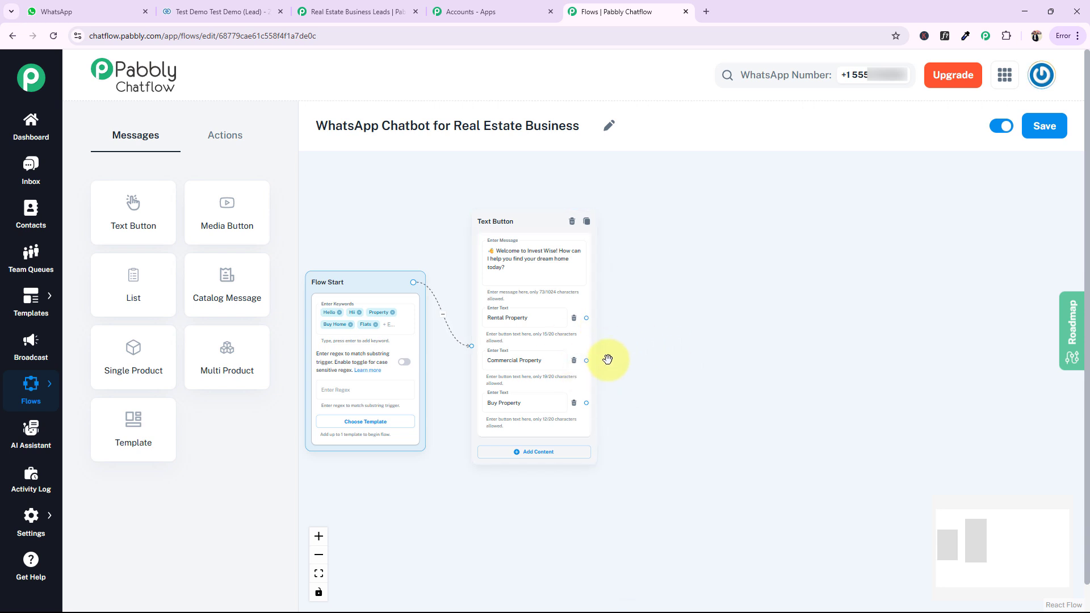
pyautogui.moveTo(732, 337); pyautogui.dragTo(679, 372)
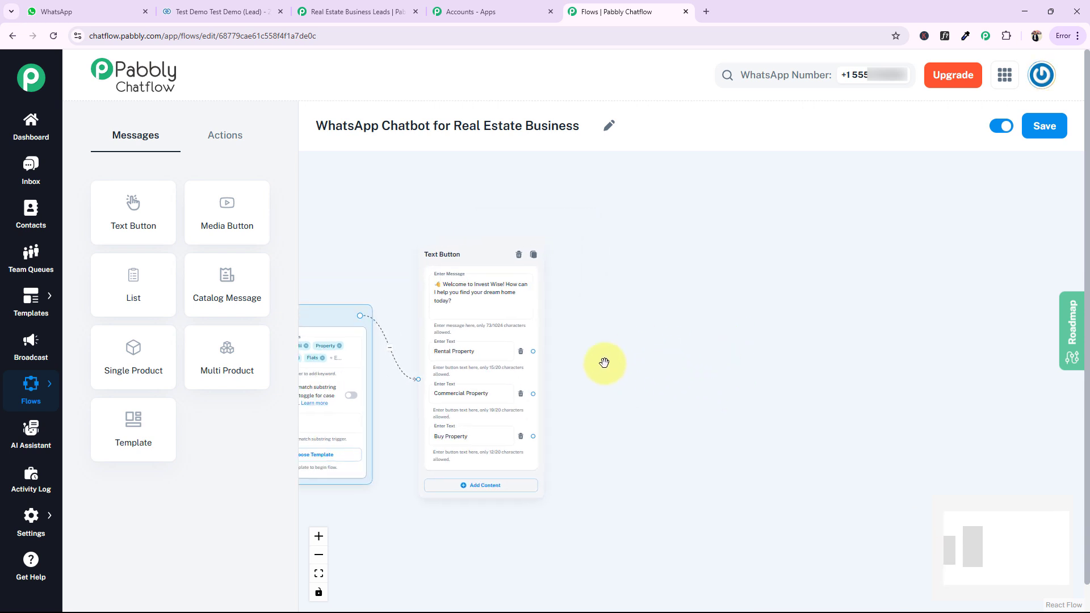
pyautogui.scroll(-3, 681, 352)
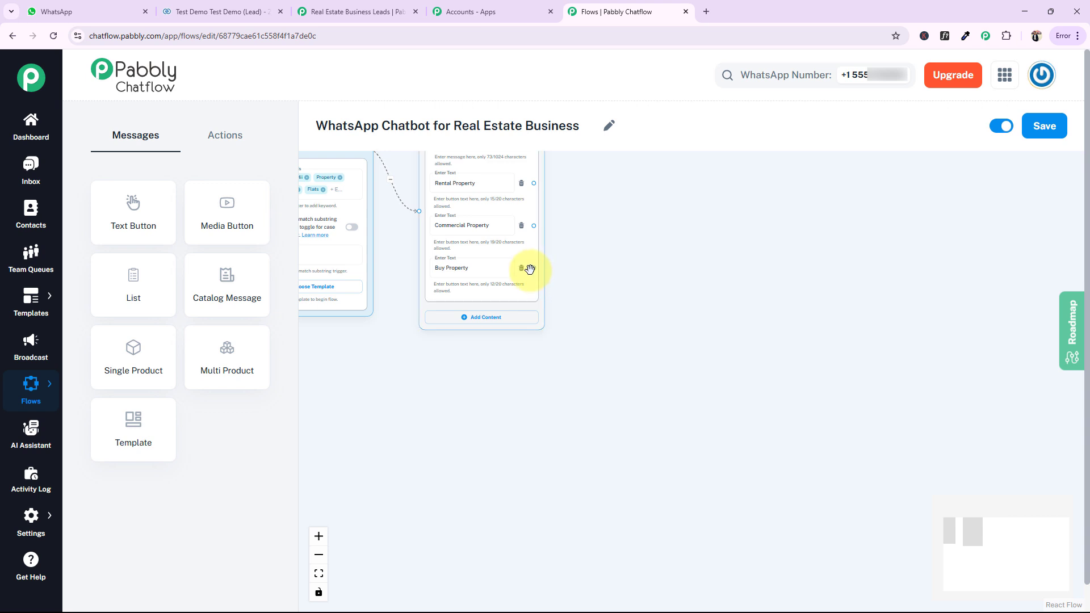
pyautogui.scroll(1, 591, 289)
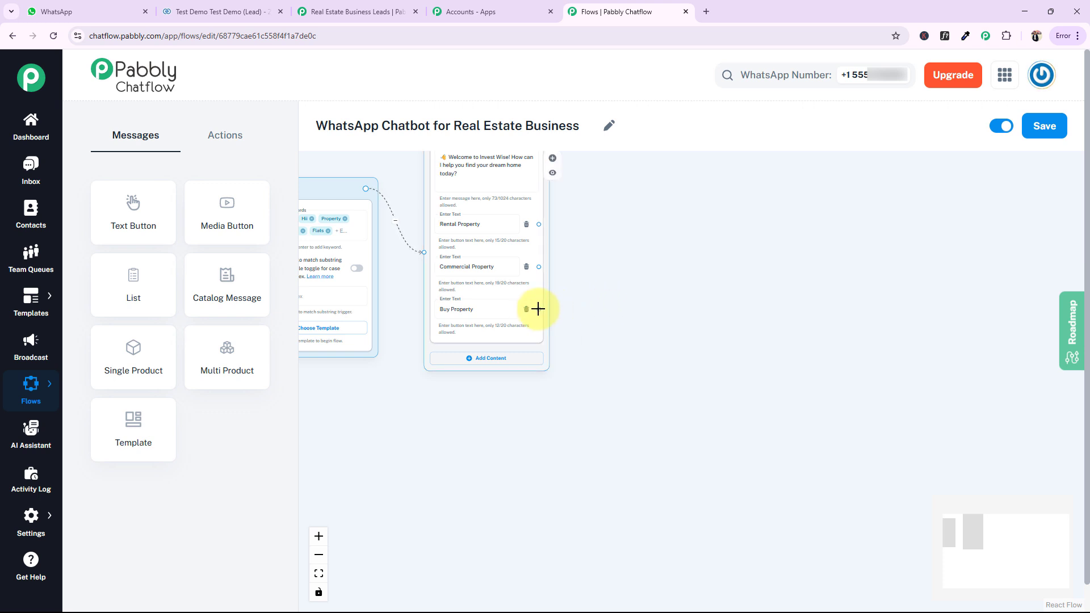
pyautogui.moveTo(539, 309); pyautogui.dragTo(652, 306)
pyautogui.click(624, 370)
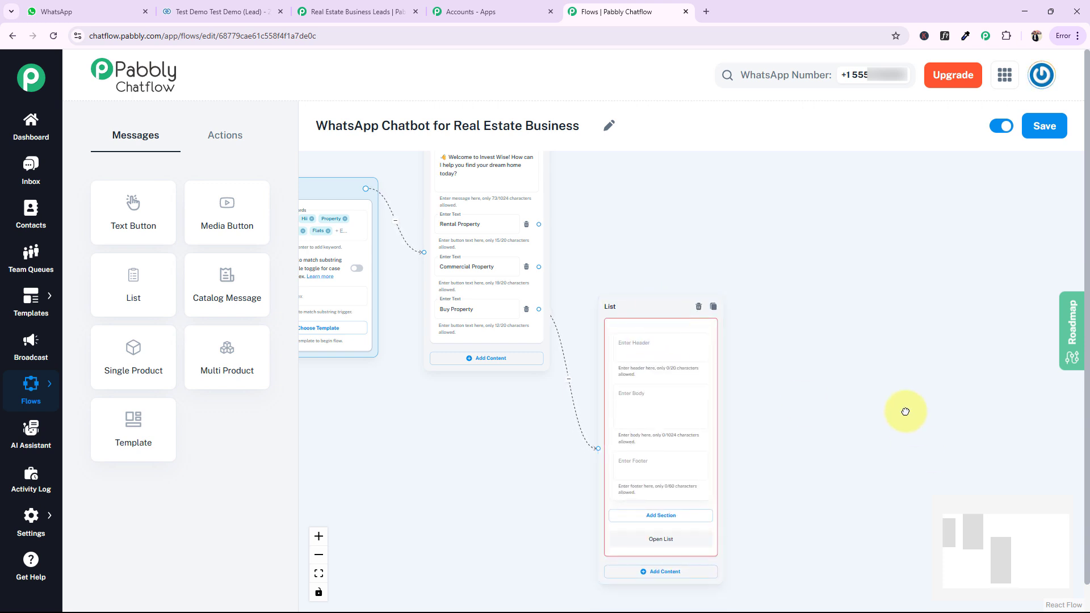
# Give the list the header "Properties for Sale" and the body "Here are some properties matching your criteria"
pyautogui.moveTo(905, 409); pyautogui.dragTo(879, 378)
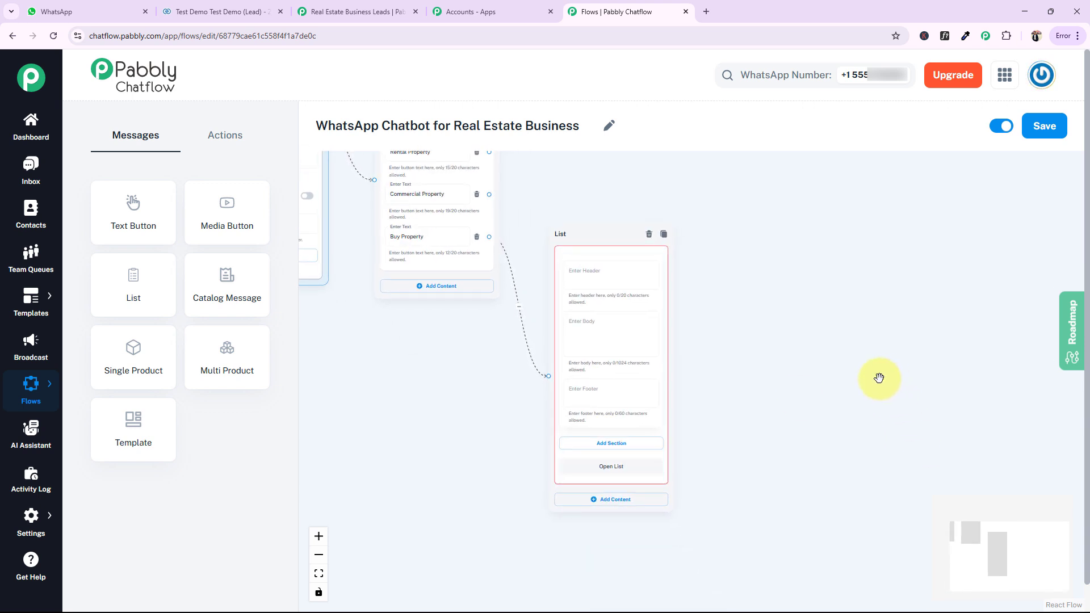
pyautogui.click(608, 312)
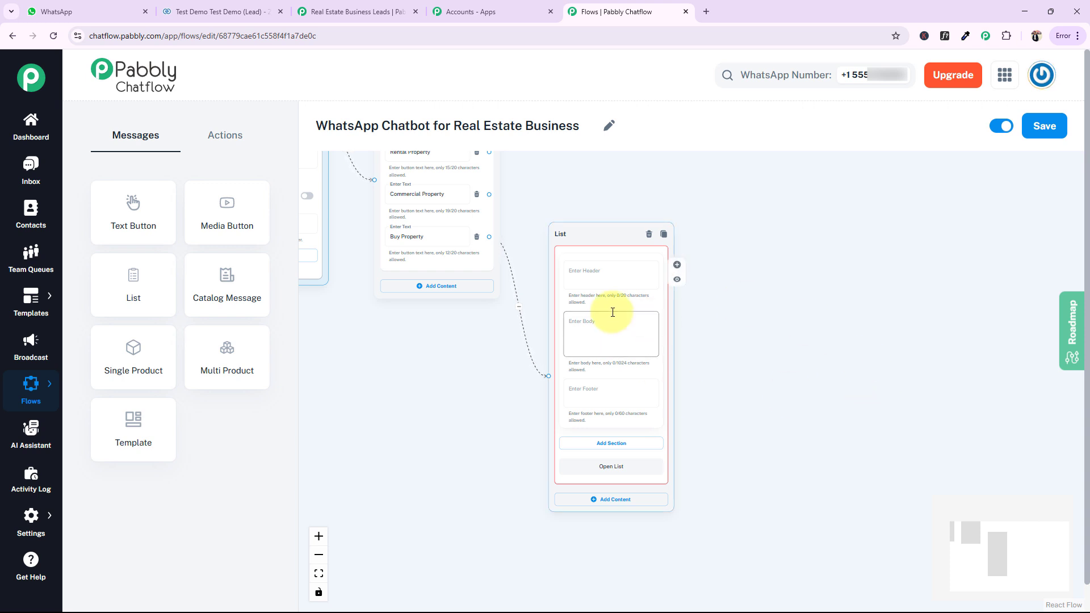
pyautogui.click(579, 272)
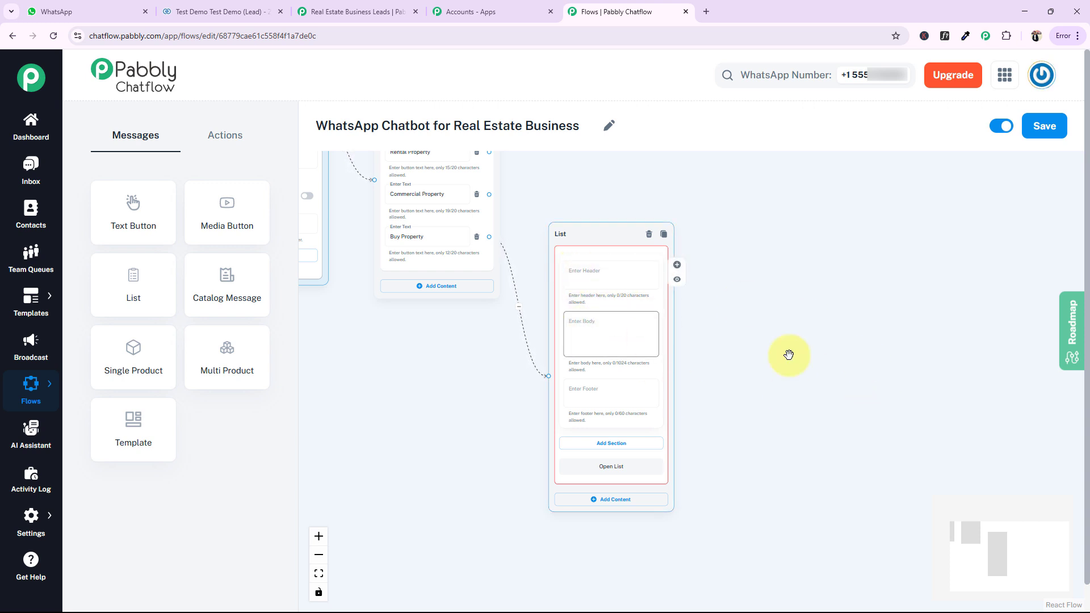
pyautogui.click(909, 368)
pyautogui.click(608, 271)
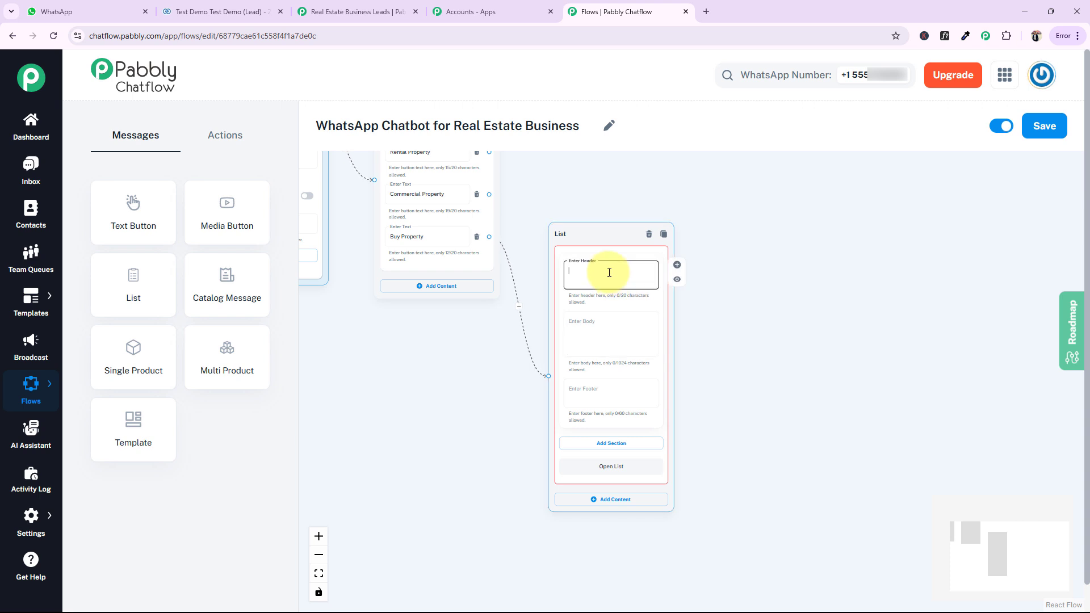
pyautogui.write('Properties for Sale')
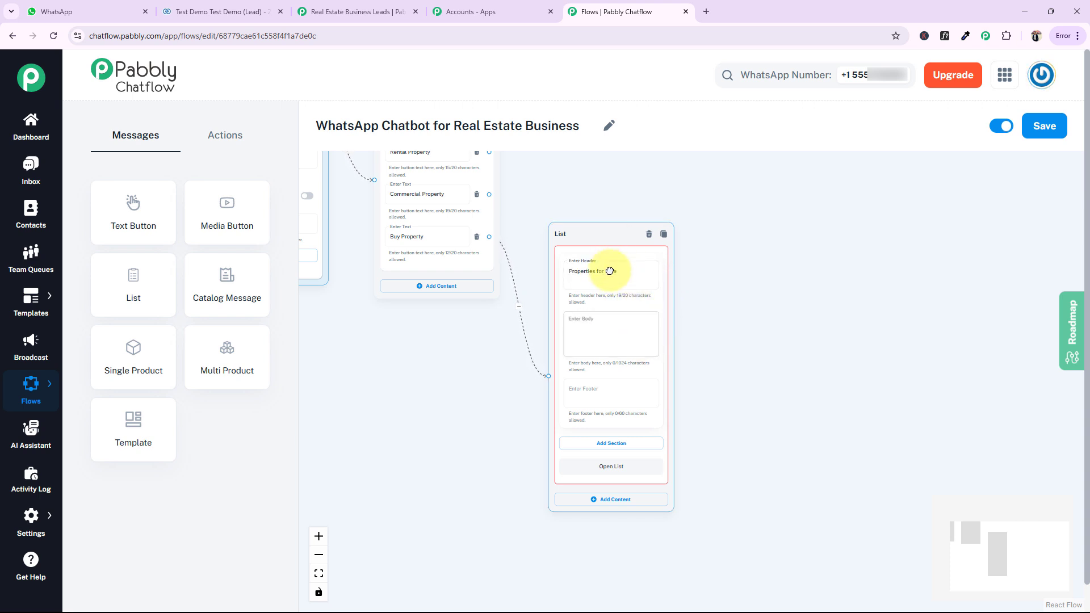
pyautogui.moveTo(611, 239); pyautogui.dragTo(611, 270)
pyautogui.click(607, 364)
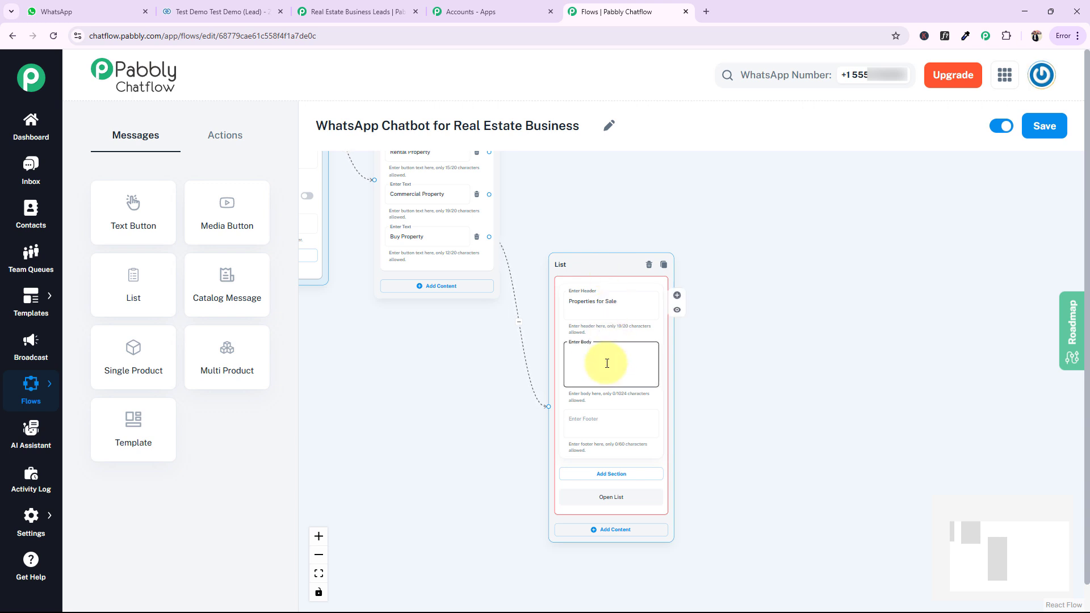
pyautogui.write('Here are some properties matching your criteria')
pyautogui.click(755, 366)
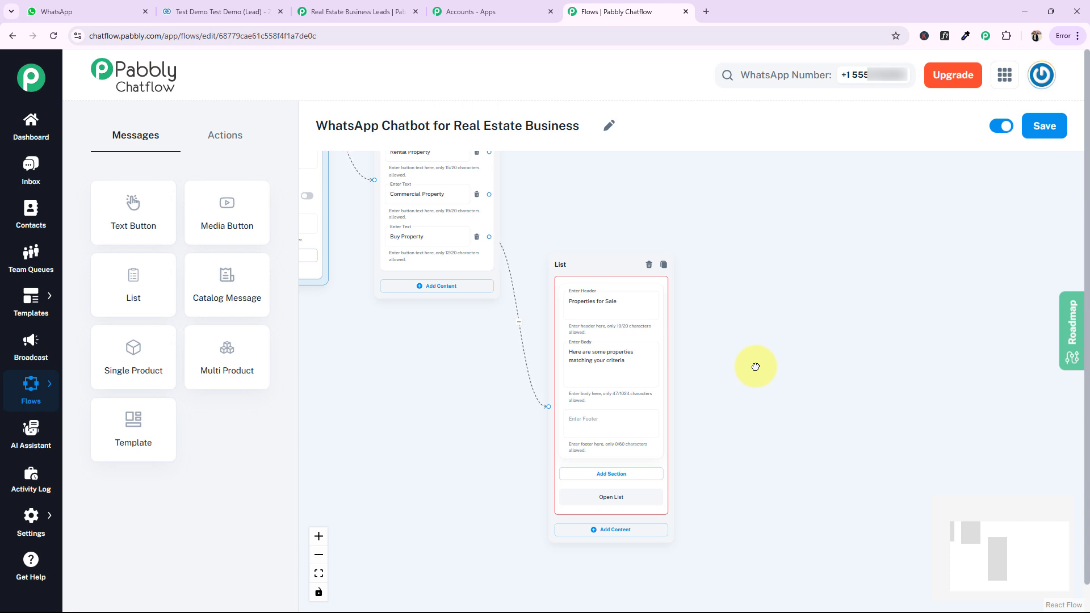
# Add a list section titled "2 BHK Apartments" containing one item titled "Luxury Homes - ₹1.2 Cr"
pyautogui.moveTo(773, 390); pyautogui.dragTo(768, 248)
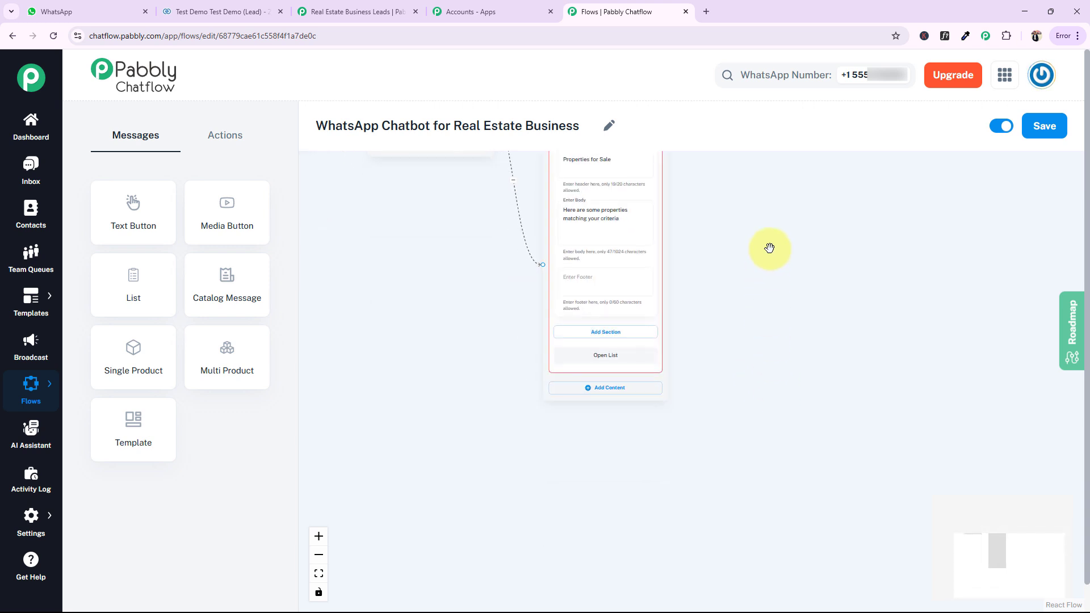
pyautogui.click(609, 332)
pyautogui.click(585, 340)
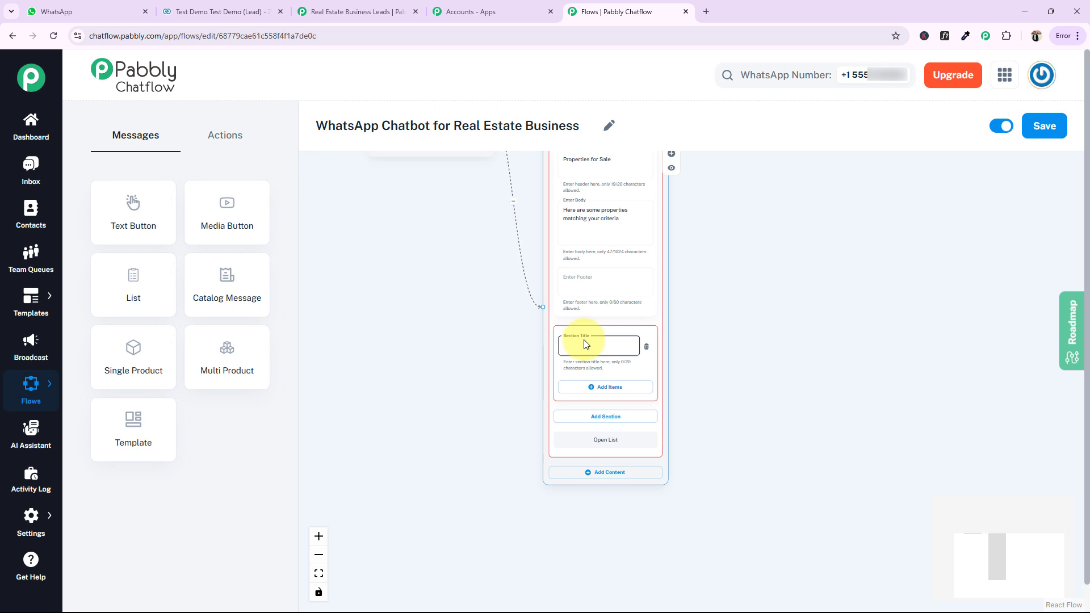
pyautogui.click(596, 390)
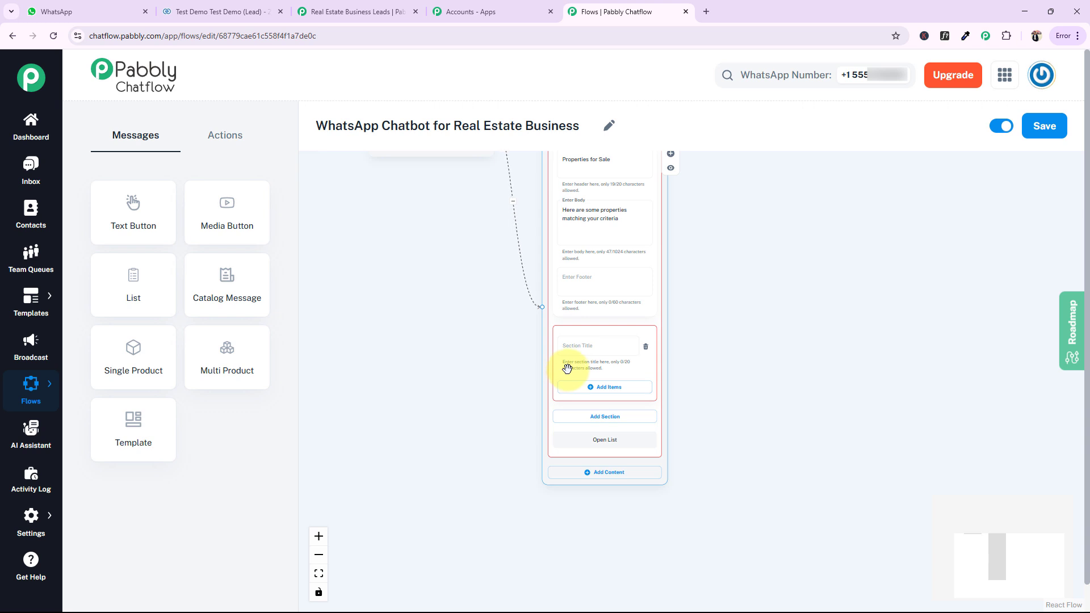
pyautogui.click(601, 390)
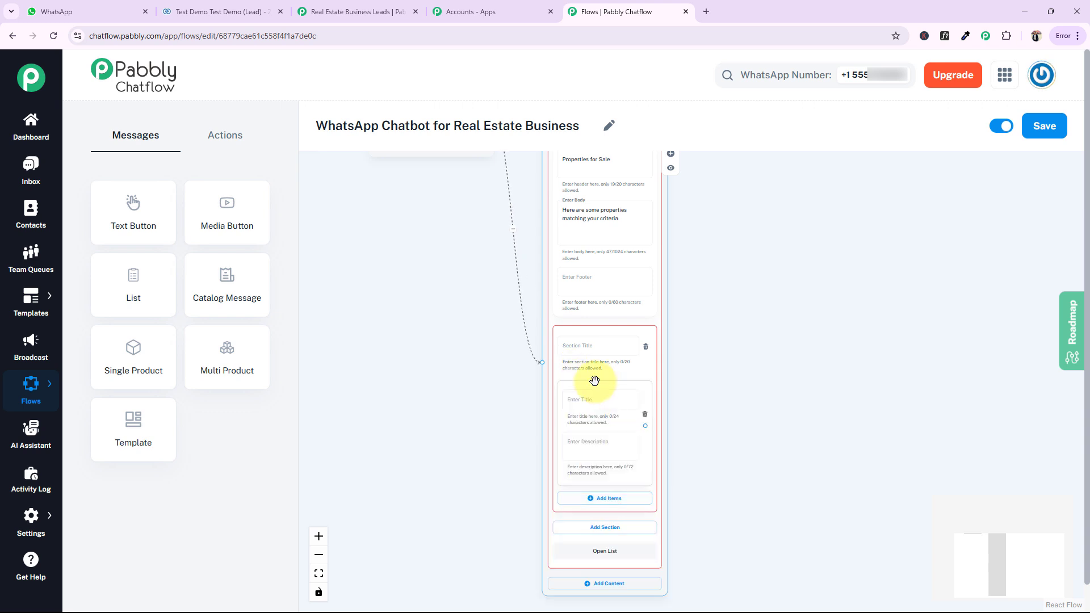
pyautogui.click(579, 353)
pyautogui.write('2 BHK Apartments')
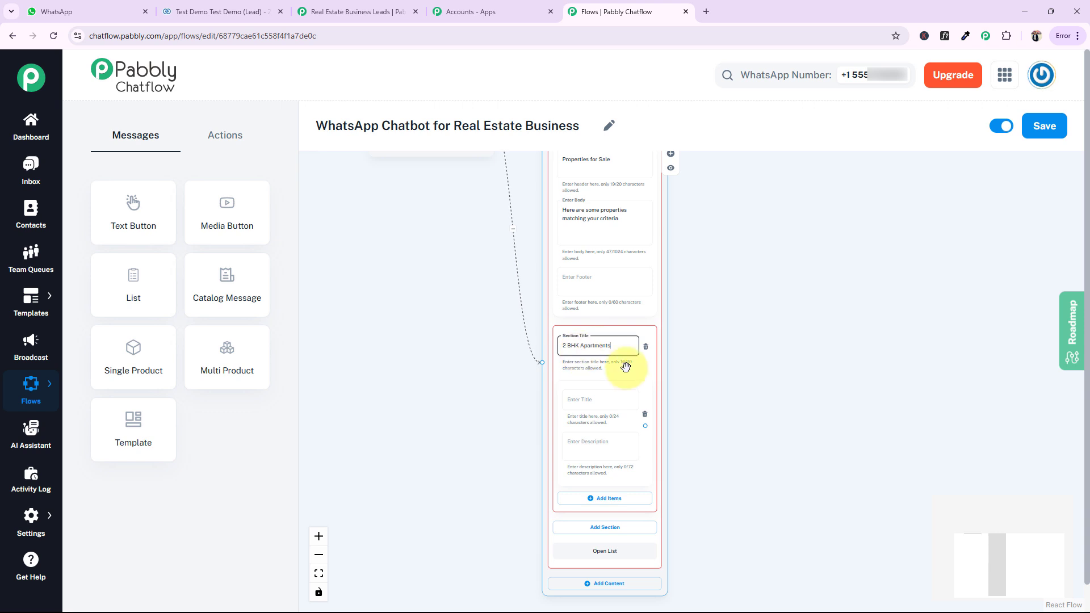
pyautogui.click(591, 402)
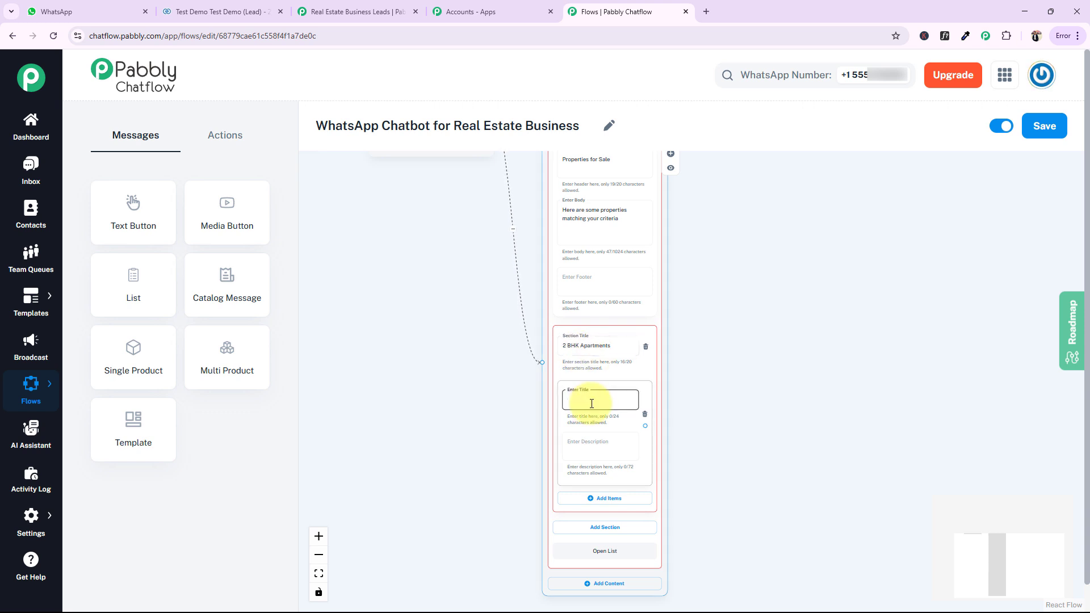
pyautogui.write('Luxury Homes - ₹1.2 Cr')
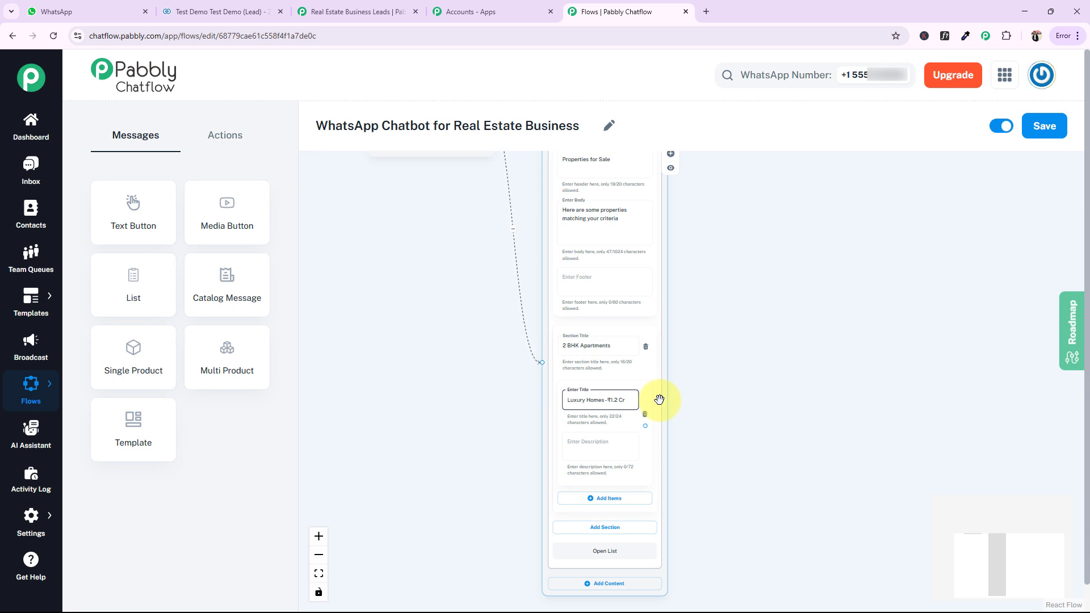
# Add a second list section titled "Villas" and create two blank items in it
pyautogui.scroll(-3, 761, 309)
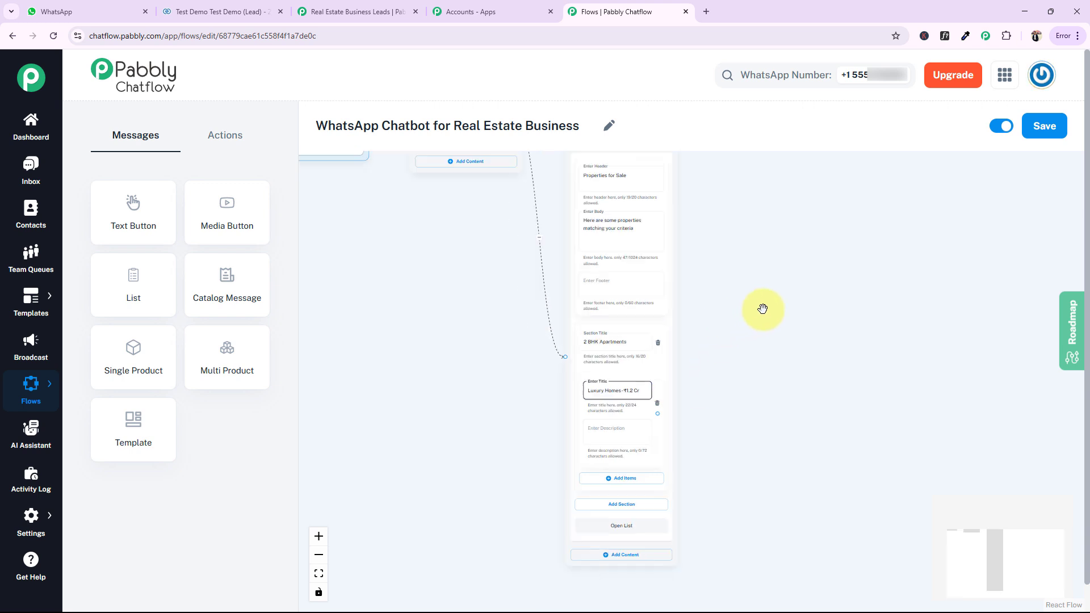
pyautogui.moveTo(793, 302); pyautogui.dragTo(781, 356)
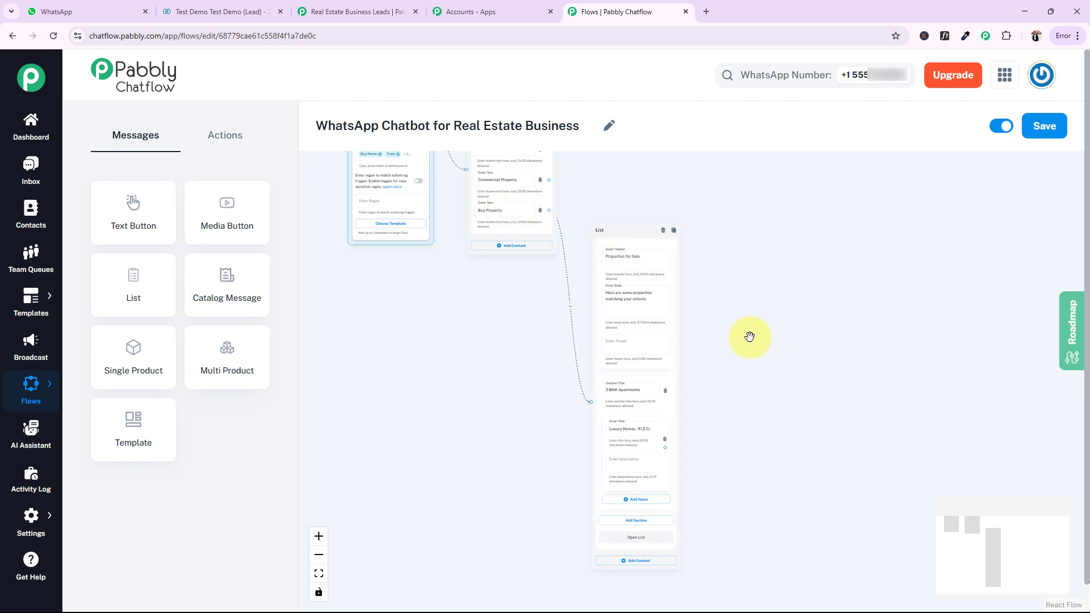
pyautogui.moveTo(754, 325); pyautogui.dragTo(749, 297)
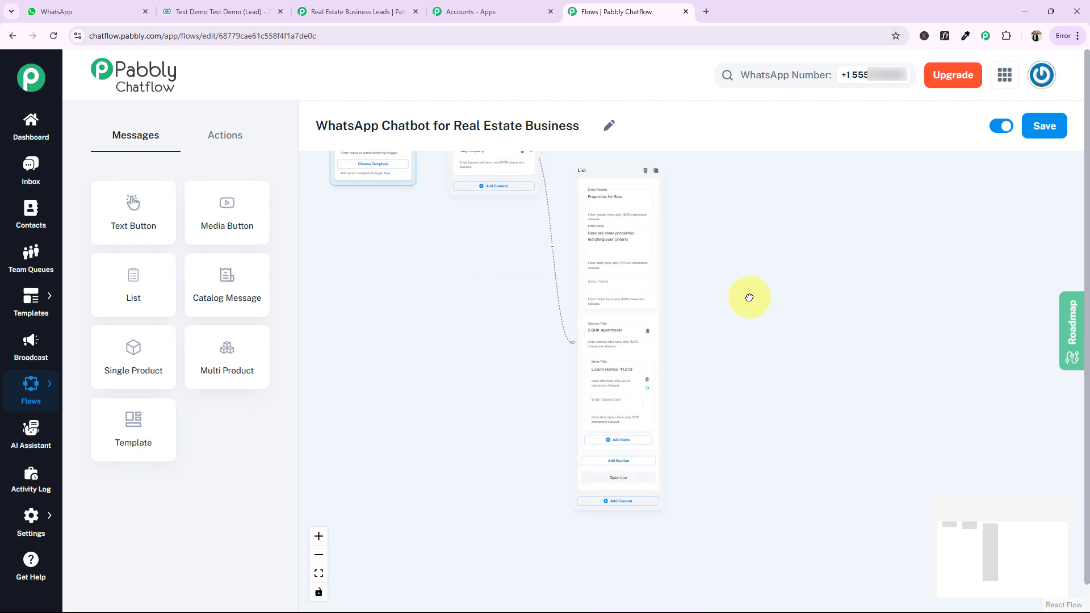
pyautogui.scroll(2, 747, 446)
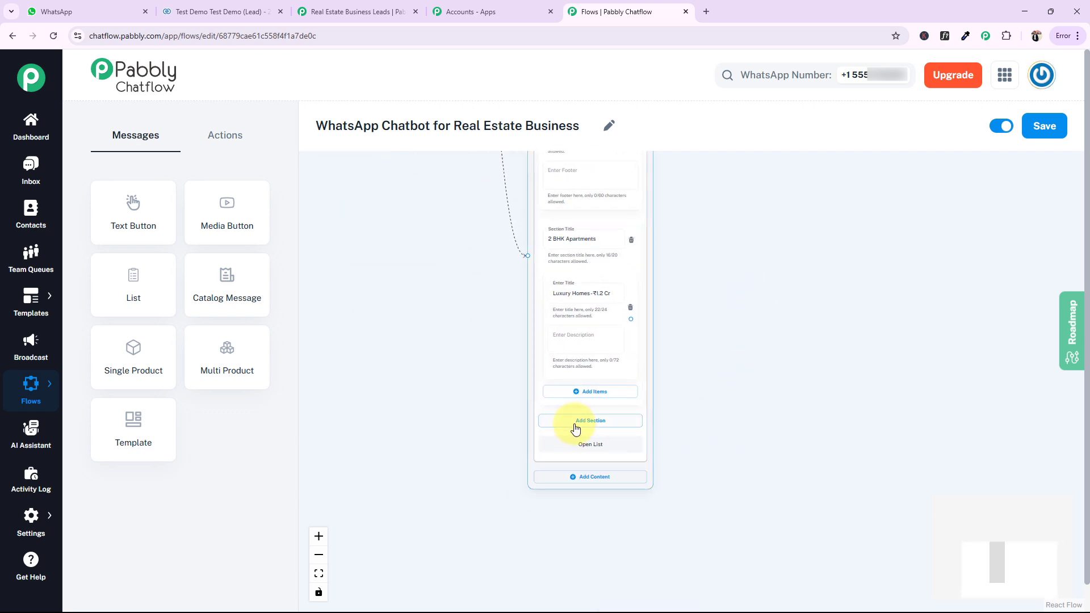
pyautogui.moveTo(769, 399); pyautogui.dragTo(767, 526)
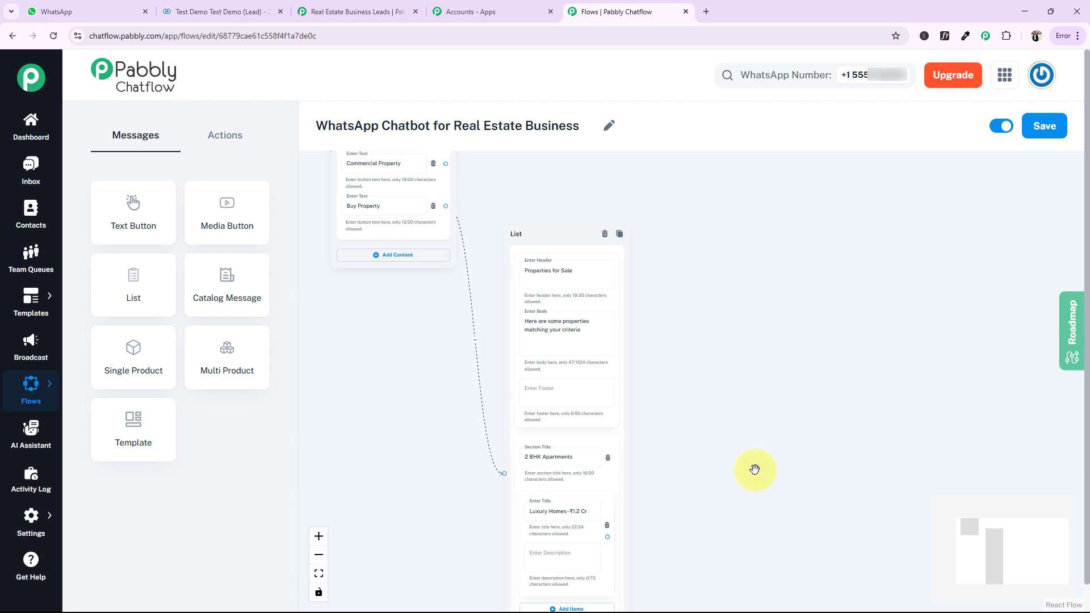
pyautogui.moveTo(755, 470); pyautogui.dragTo(759, 210)
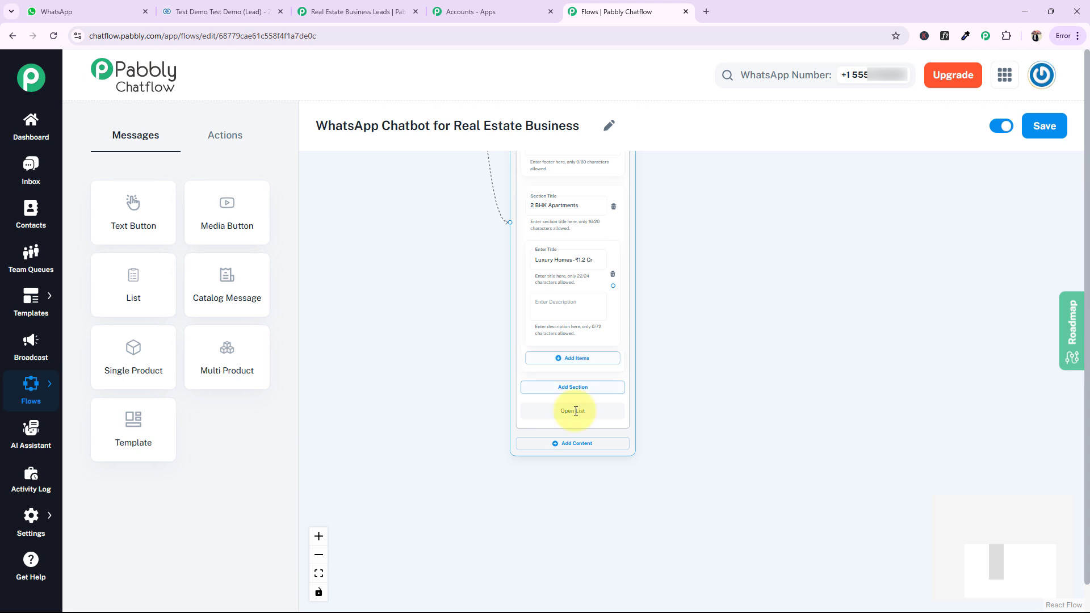
pyautogui.click(574, 387)
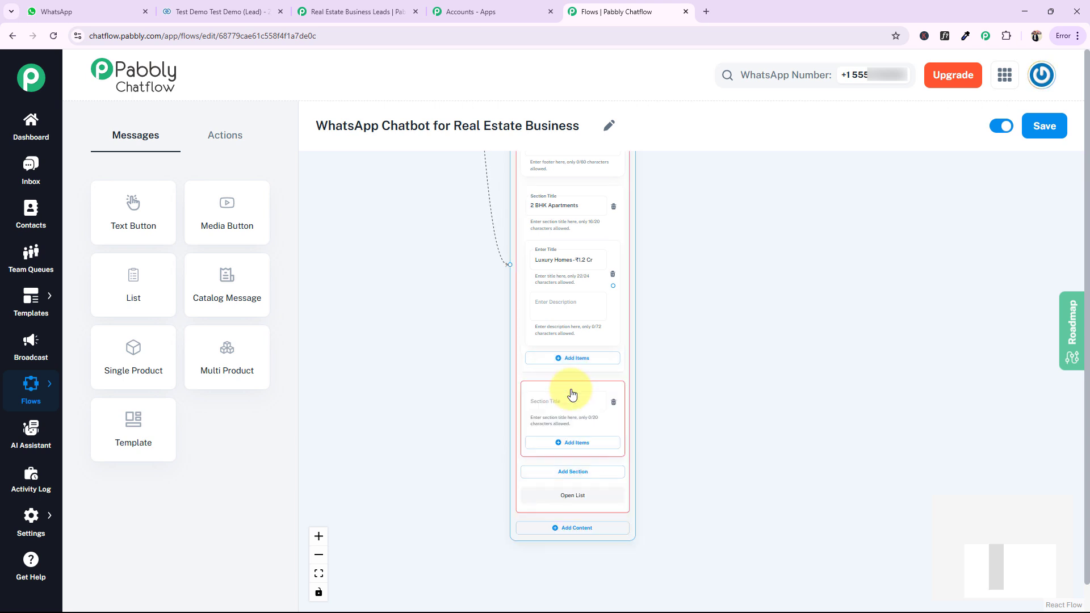
pyautogui.click(558, 403)
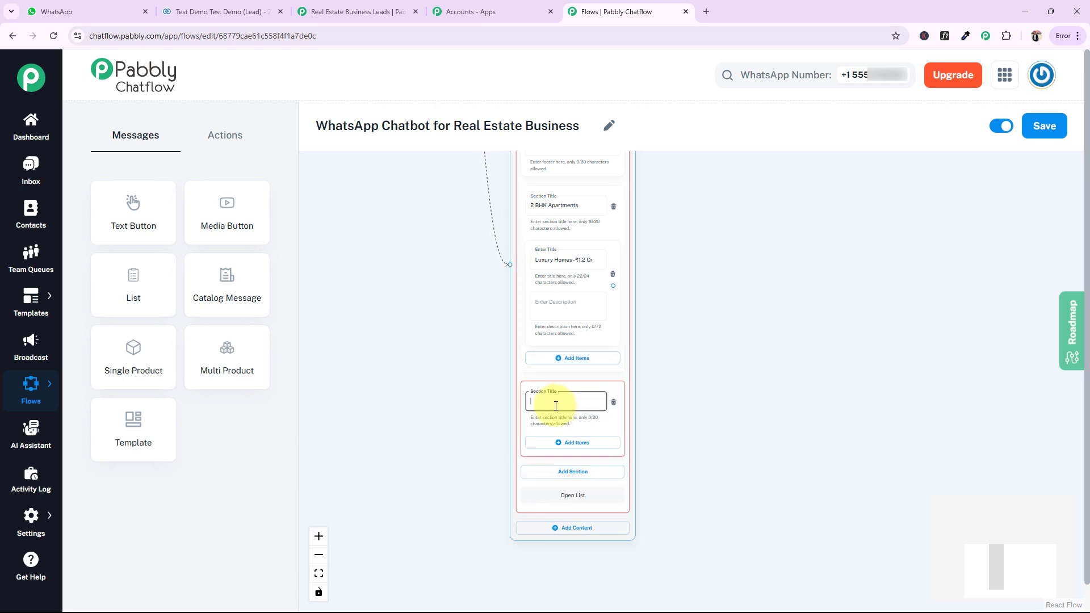
pyautogui.write('Villas')
pyautogui.scroll(-2, 472, 355)
pyautogui.click(576, 370)
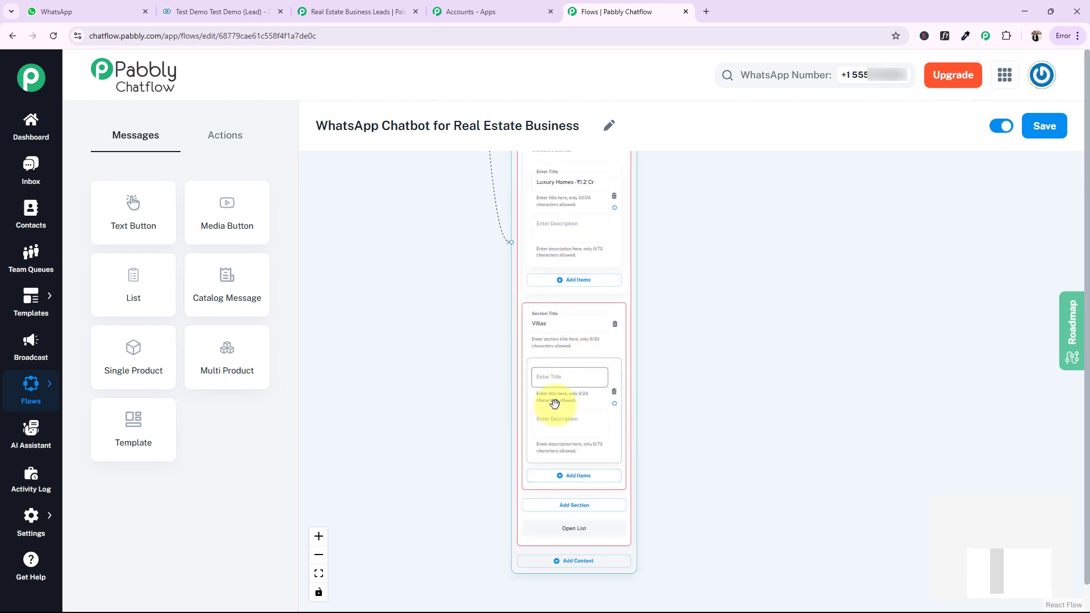
pyautogui.click(566, 476)
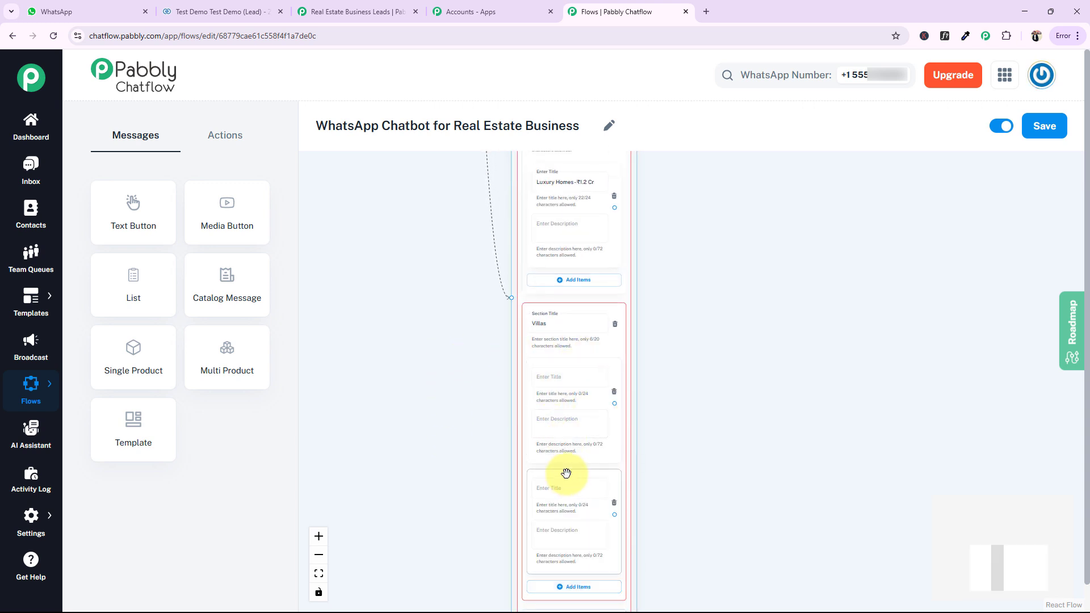
# Title the first item of the Villas section "Garden Villas - ₹1.8 Cr"
pyautogui.moveTo(840, 405); pyautogui.dragTo(840, 402)
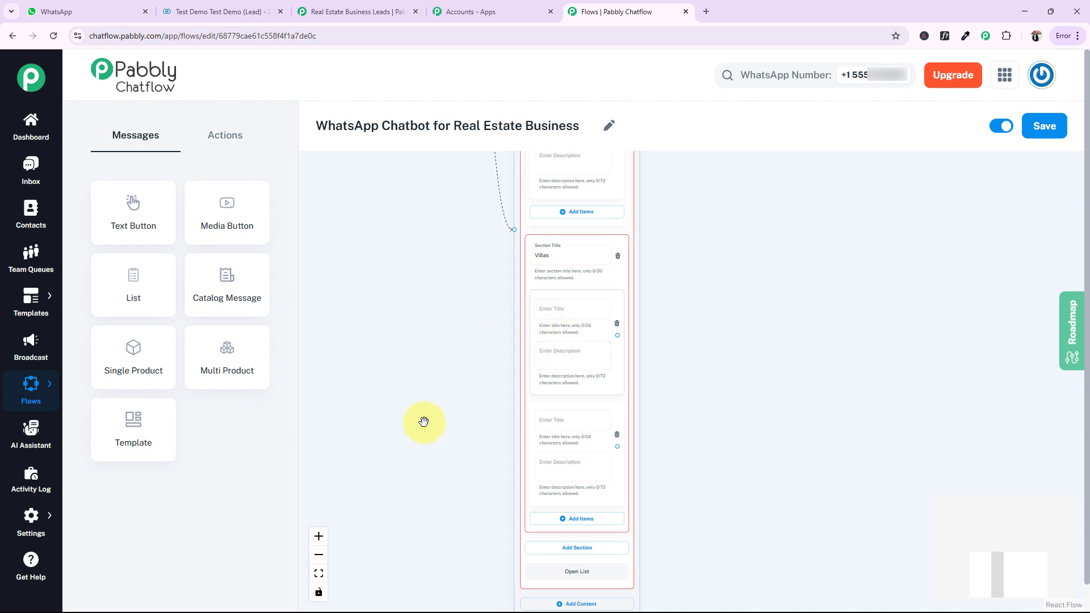
pyautogui.moveTo(421, 421); pyautogui.dragTo(425, 403)
pyautogui.click(557, 285)
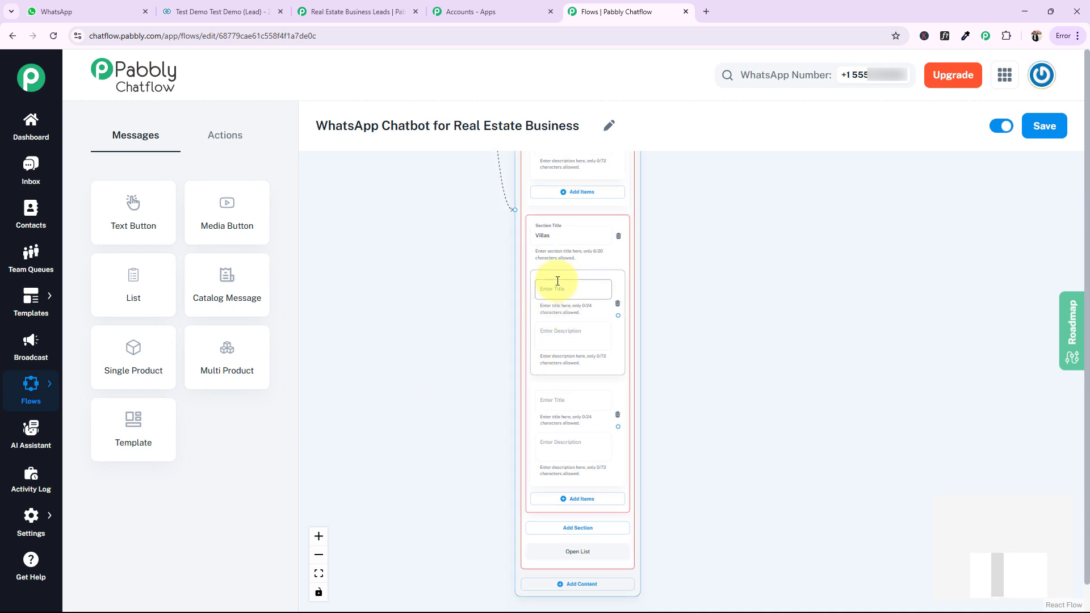
pyautogui.write('Garden Villas - ₹1.8 Cr')
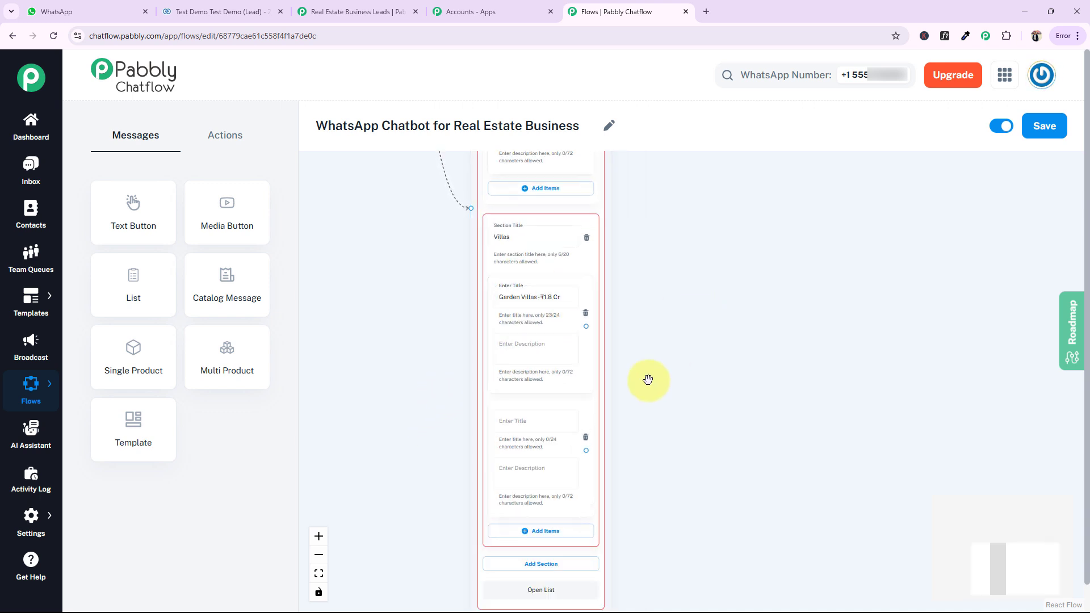
# Title the second item of the Villas section "SpaciousVillas - ₹2.8 Cr"
pyautogui.scroll(-3, 671, 331)
pyautogui.click(537, 321)
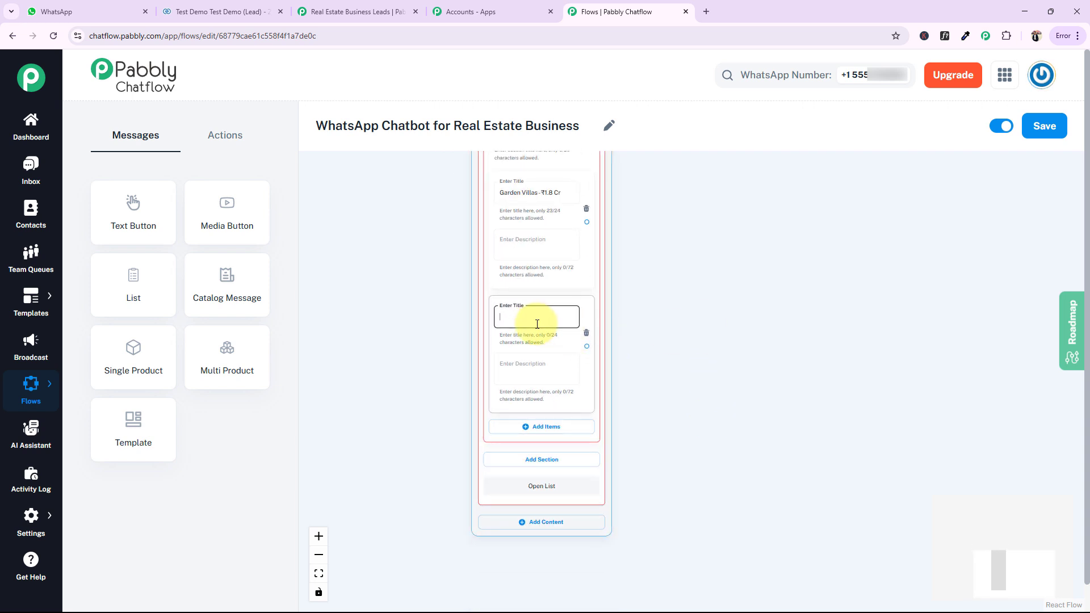
pyautogui.click(770, 273)
pyautogui.scroll(-2, 763, 263)
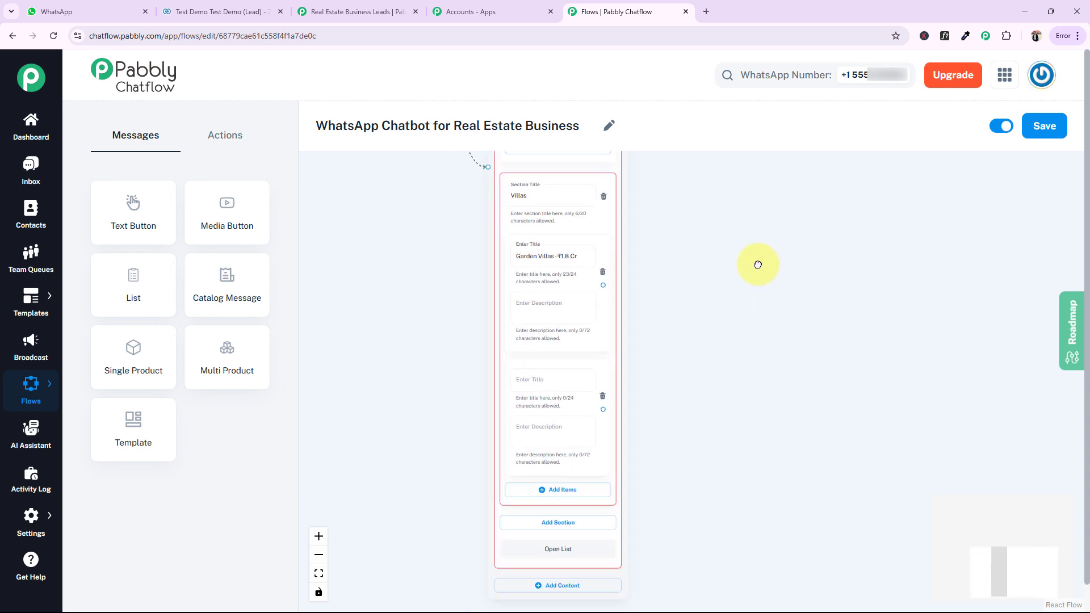
pyautogui.click(517, 263)
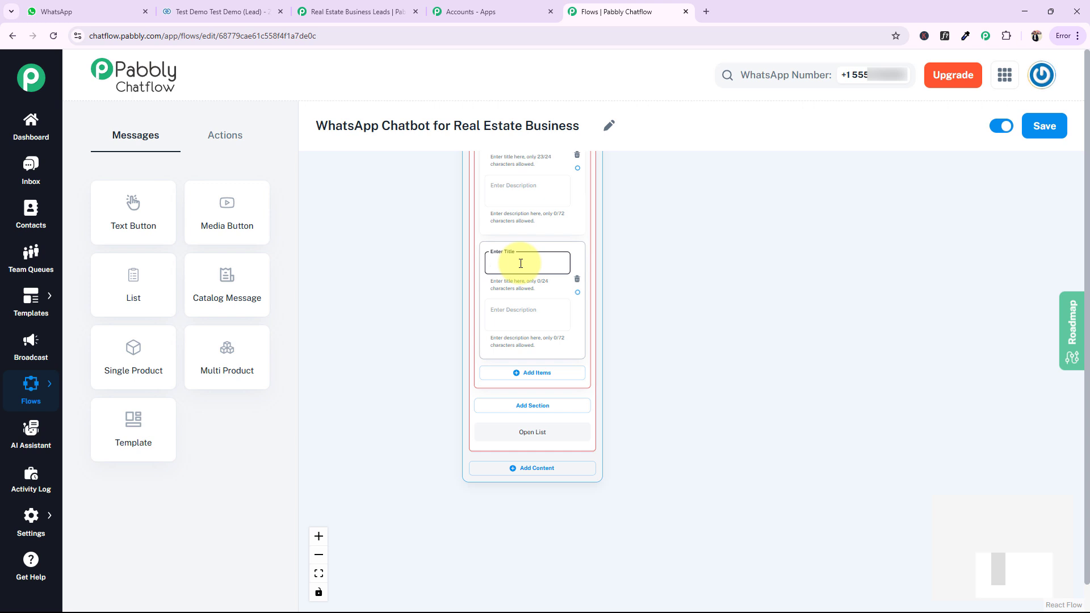
pyautogui.write('Garden Villas - ₹1.8 Cr')
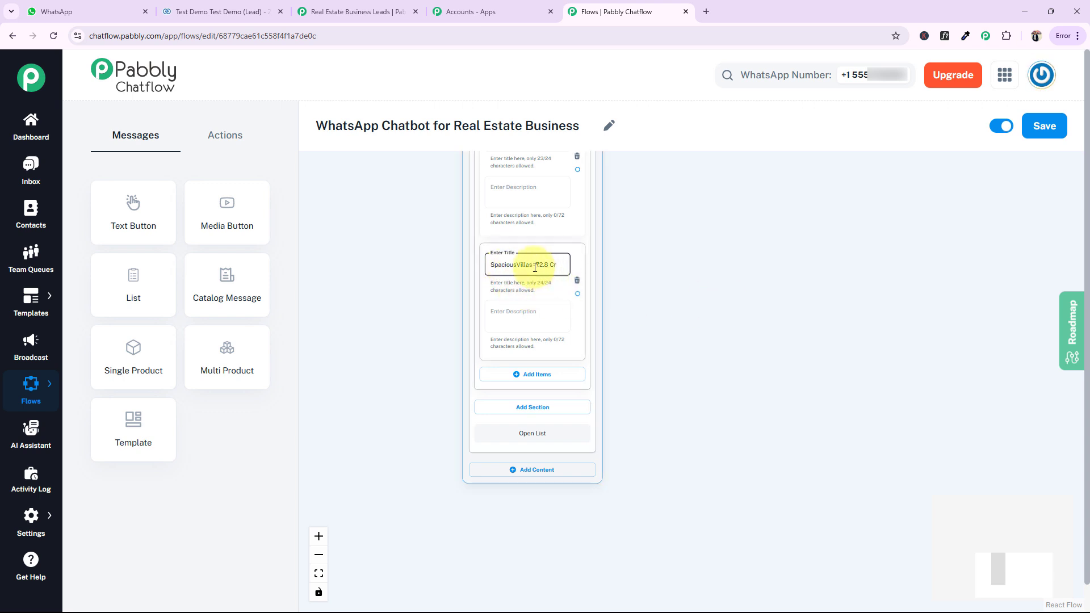
# Move the Properties for Sale list block to below and beyond the welcome Text Button block
pyautogui.moveTo(795, 238); pyautogui.dragTo(802, 412)
pyautogui.moveTo(824, 324); pyautogui.dragTo(805, 404)
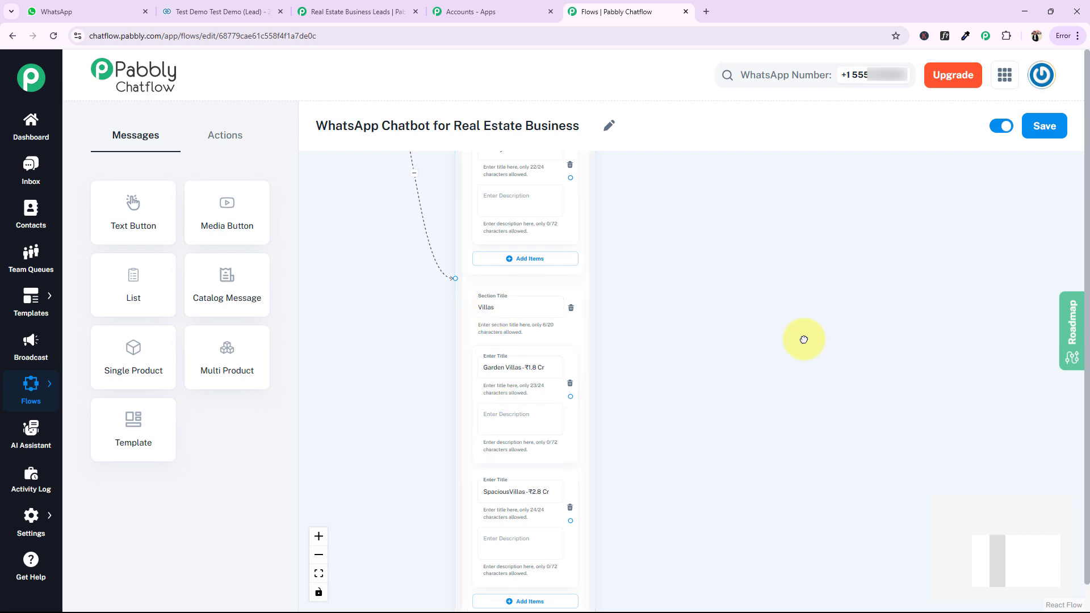
pyautogui.moveTo(810, 283); pyautogui.dragTo(730, 593)
pyautogui.scroll(-6, 749, 350)
pyautogui.moveTo(761, 419); pyautogui.dragTo(758, 267)
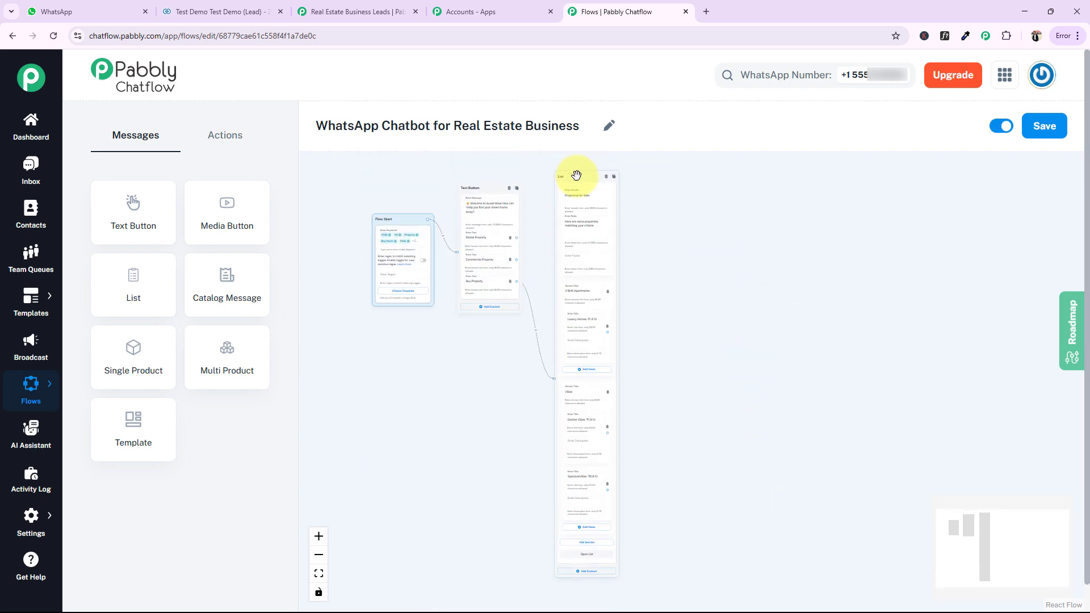
pyautogui.moveTo(576, 175); pyautogui.dragTo(601, 335)
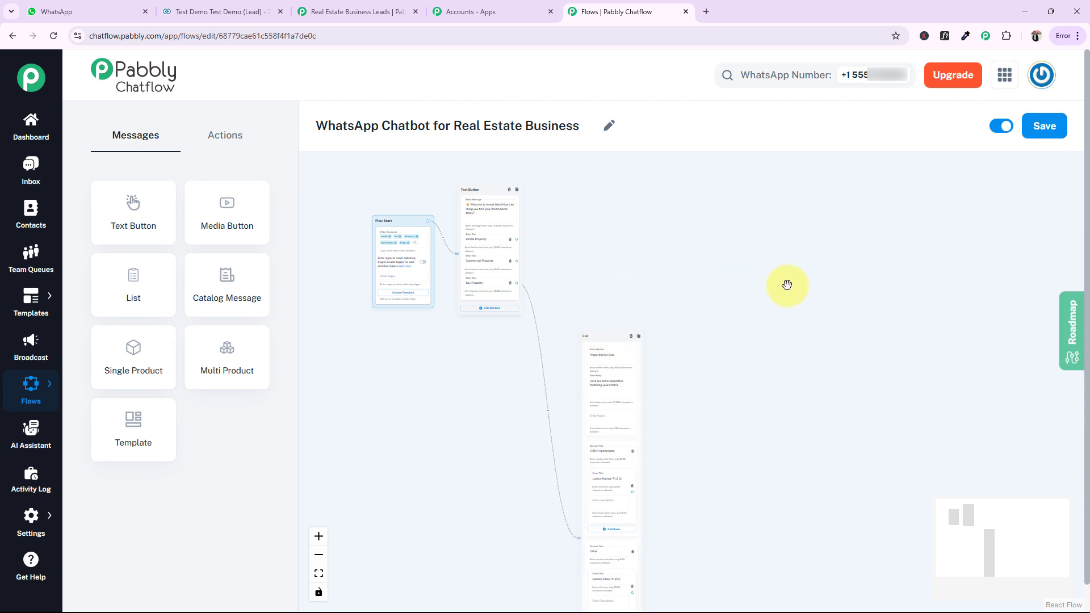
pyautogui.moveTo(751, 268); pyautogui.dragTo(708, 295)
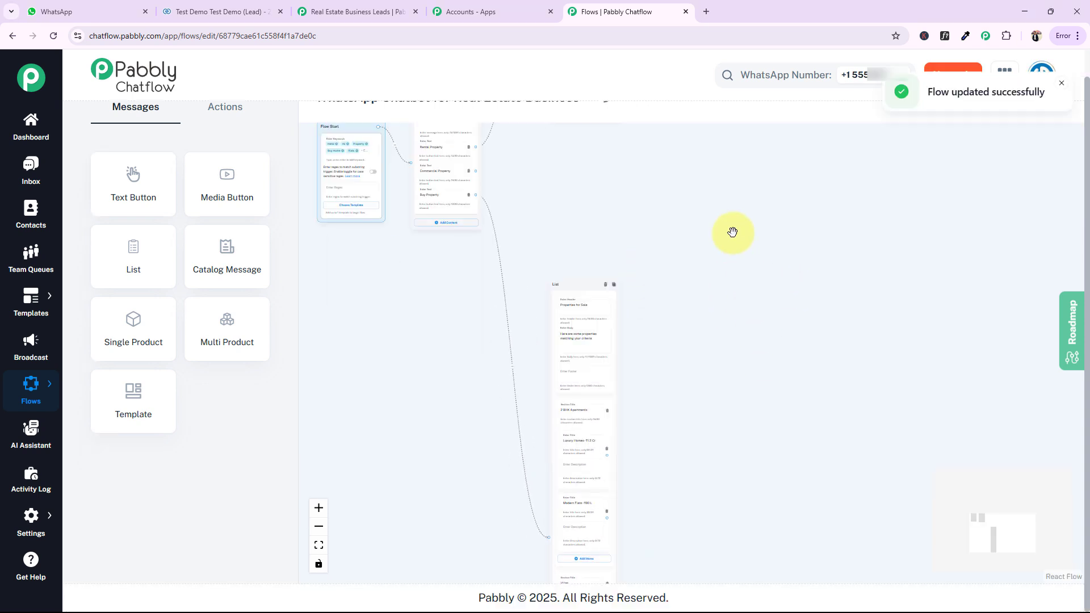
# Review the Rental & Commercial list block: its header, body, section titles, and item titles and descriptions
pyautogui.moveTo(732, 231); pyautogui.dragTo(632, 394)
pyautogui.moveTo(684, 249); pyautogui.dragTo(683, 423)
pyautogui.scroll(4, 682, 422)
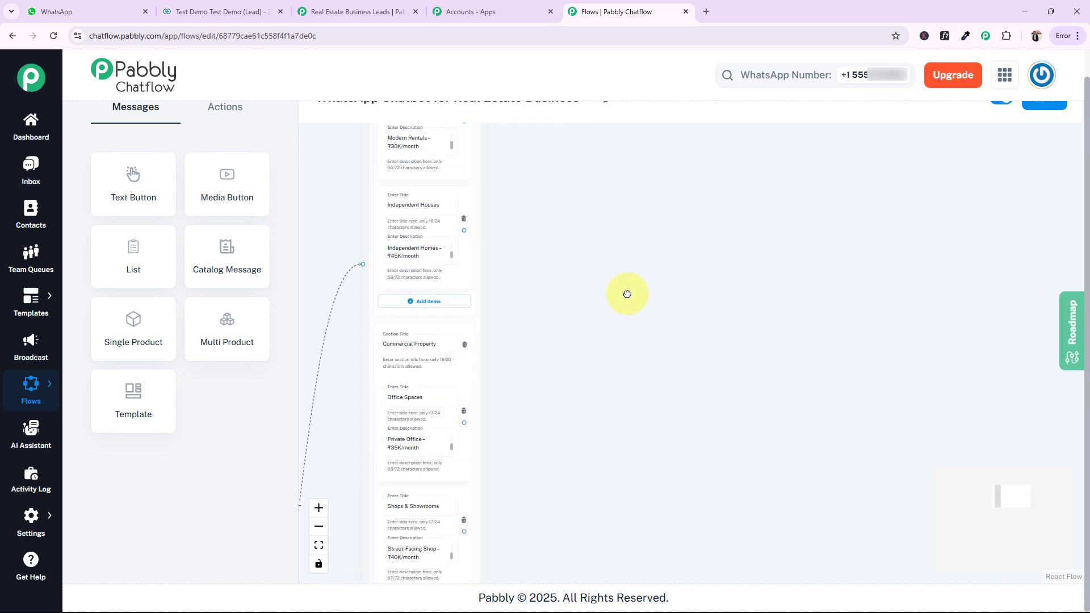
pyautogui.moveTo(616, 242); pyautogui.dragTo(721, 535)
pyautogui.moveTo(714, 307); pyautogui.dragTo(718, 360)
pyautogui.moveTo(536, 193); pyautogui.dragTo(535, 288)
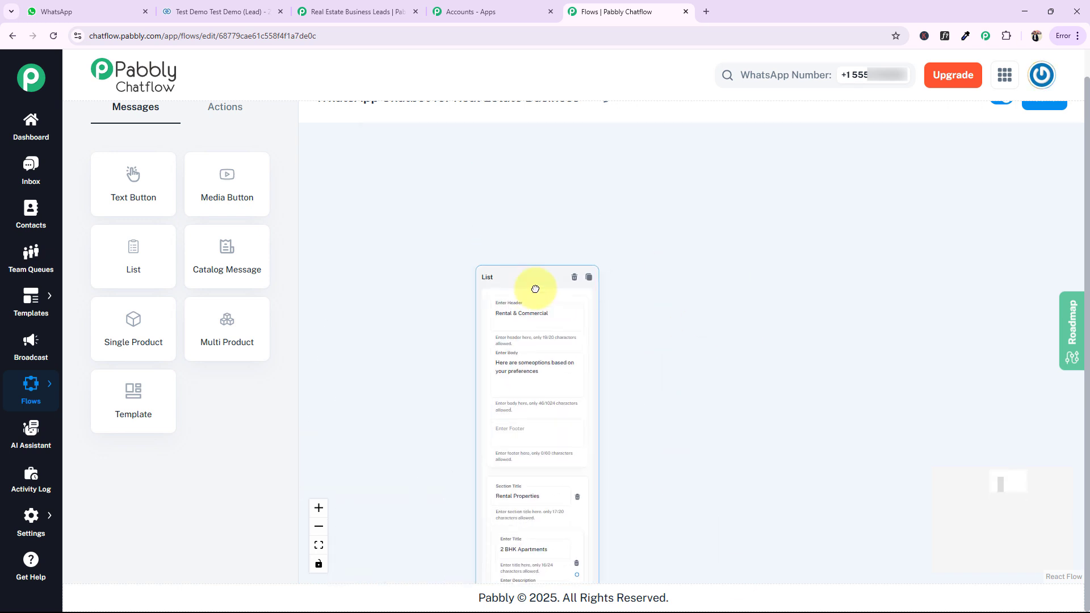
pyautogui.moveTo(771, 407); pyautogui.dragTo(783, 254)
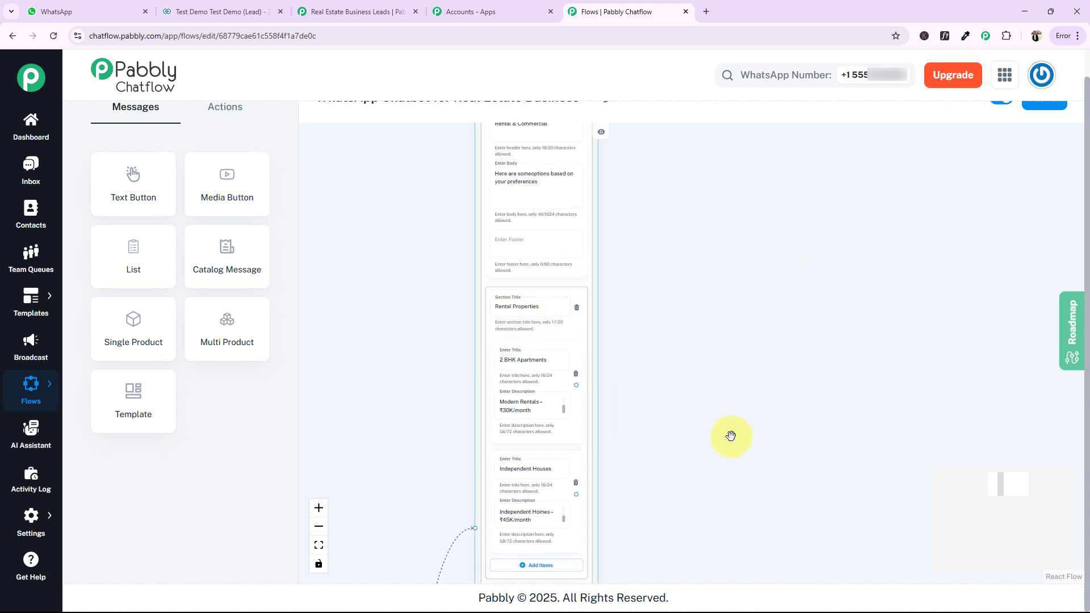
pyautogui.moveTo(788, 441); pyautogui.dragTo(814, 172)
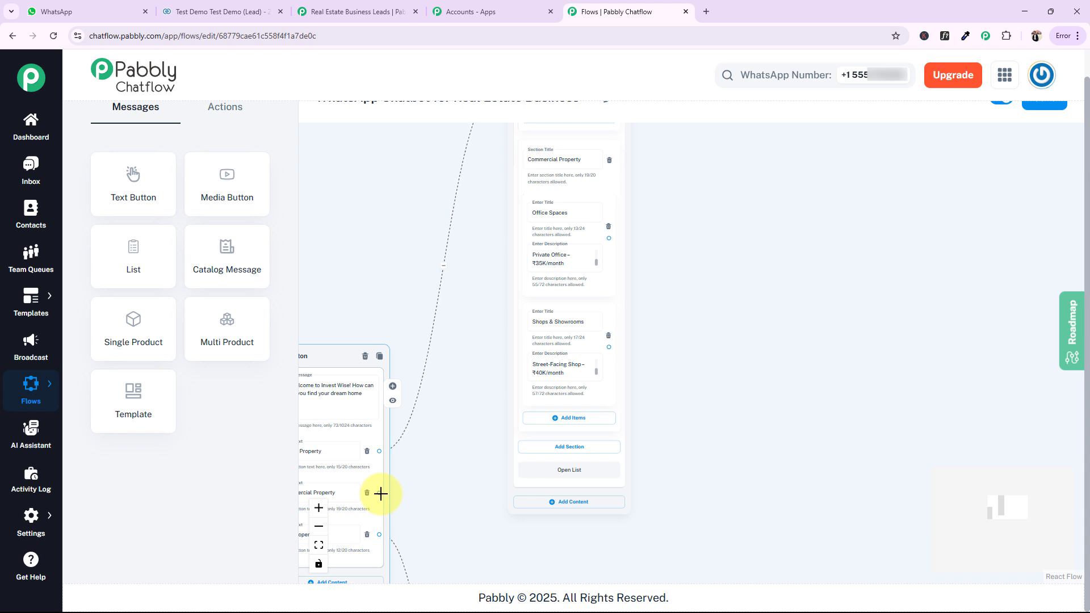
# Connect the Commercial Property button of the welcome message to the Rental & Commercial list block
pyautogui.moveTo(381, 493); pyautogui.dragTo(507, 260)
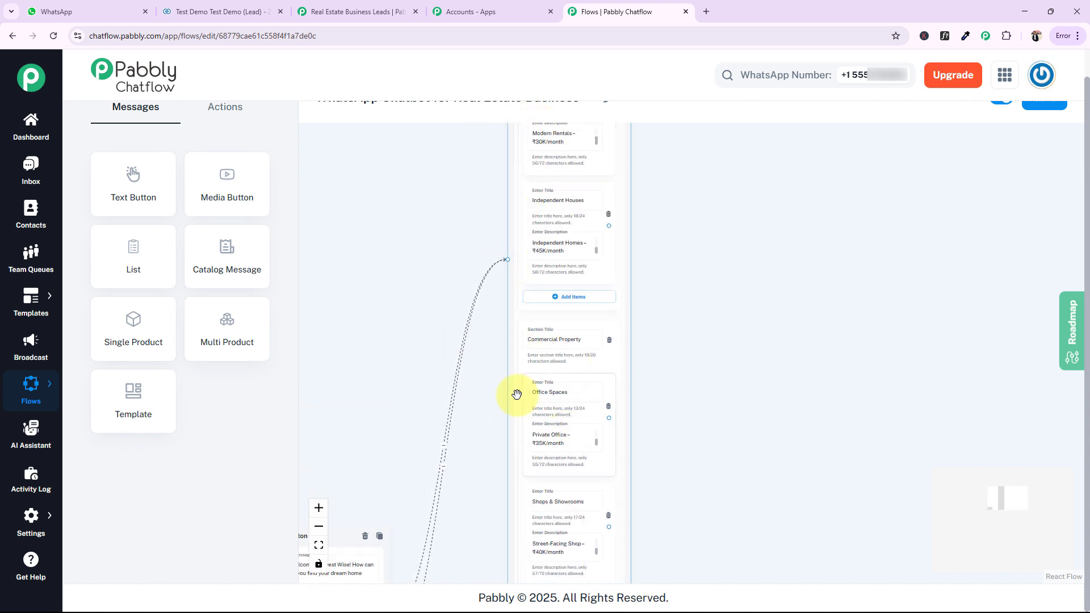
pyautogui.click(567, 342)
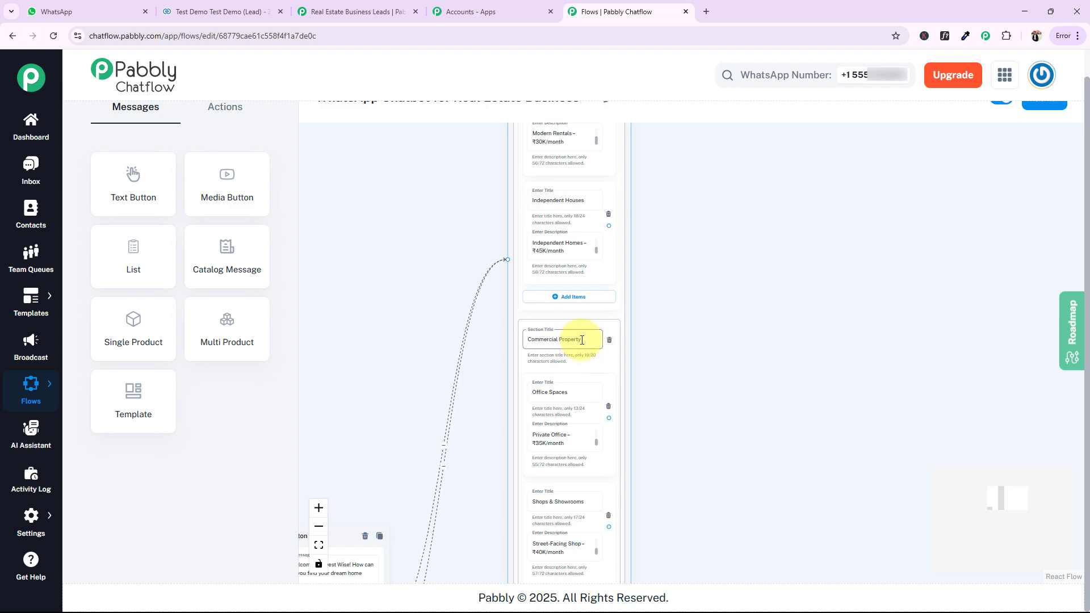
pyautogui.moveTo(813, 239); pyautogui.dragTo(808, 529)
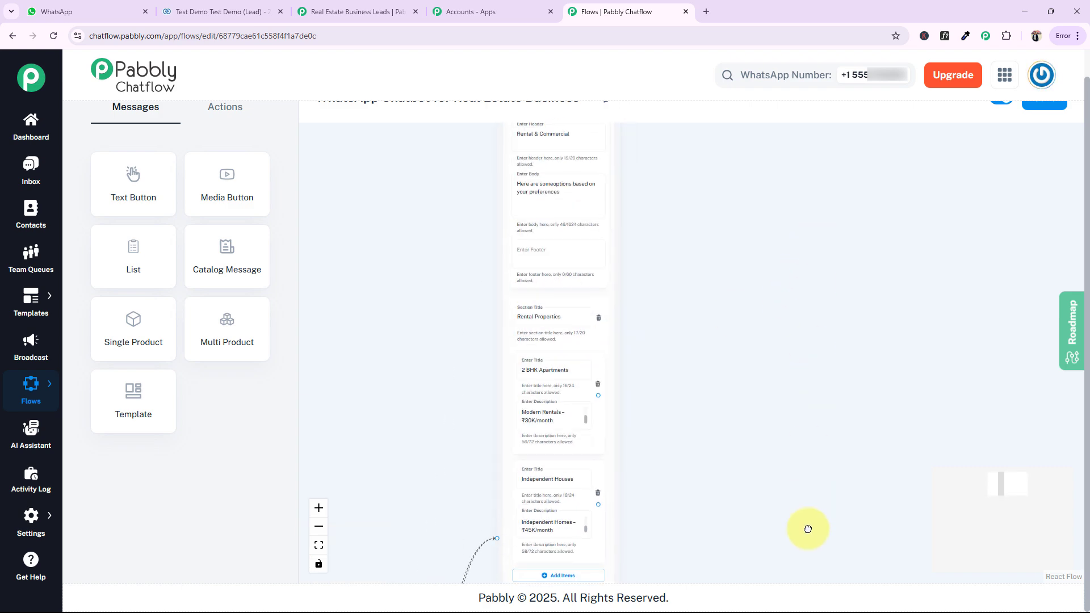
pyautogui.scroll(-10, 808, 529)
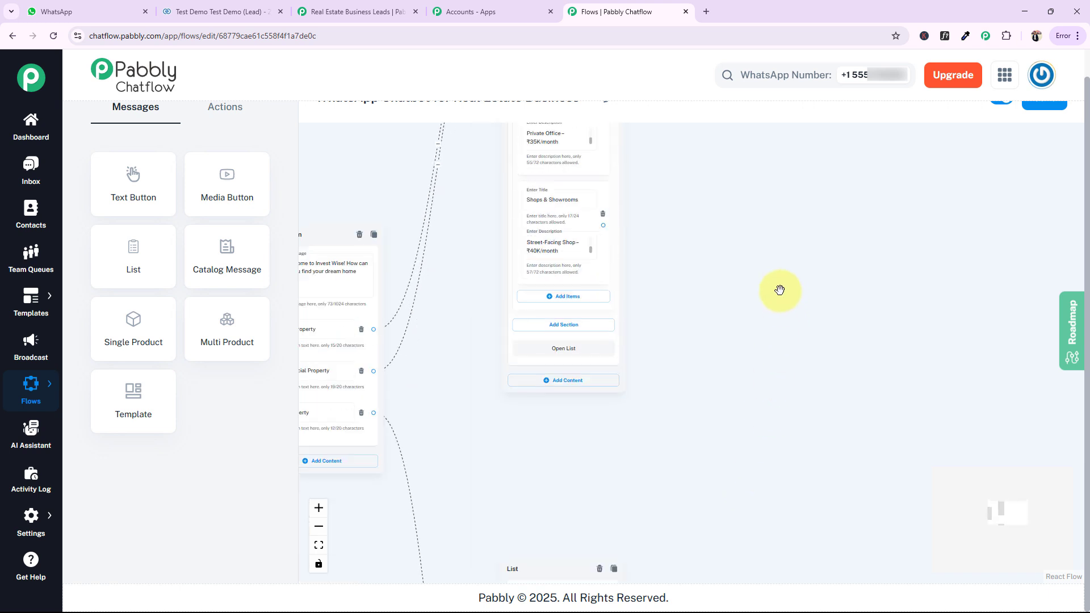
pyautogui.scroll(-5, 780, 290)
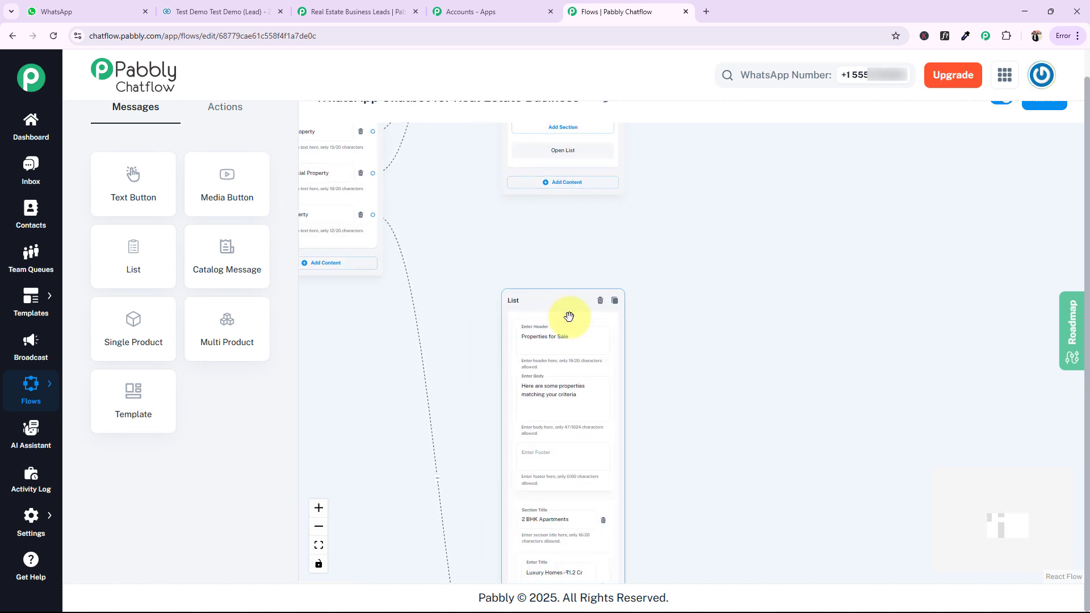
pyautogui.moveTo(856, 273); pyautogui.dragTo(796, 449)
pyautogui.scroll(-2, 751, 418)
pyautogui.moveTo(808, 367); pyautogui.dragTo(992, 358)
pyautogui.moveTo(877, 336); pyautogui.dragTo(642, 234)
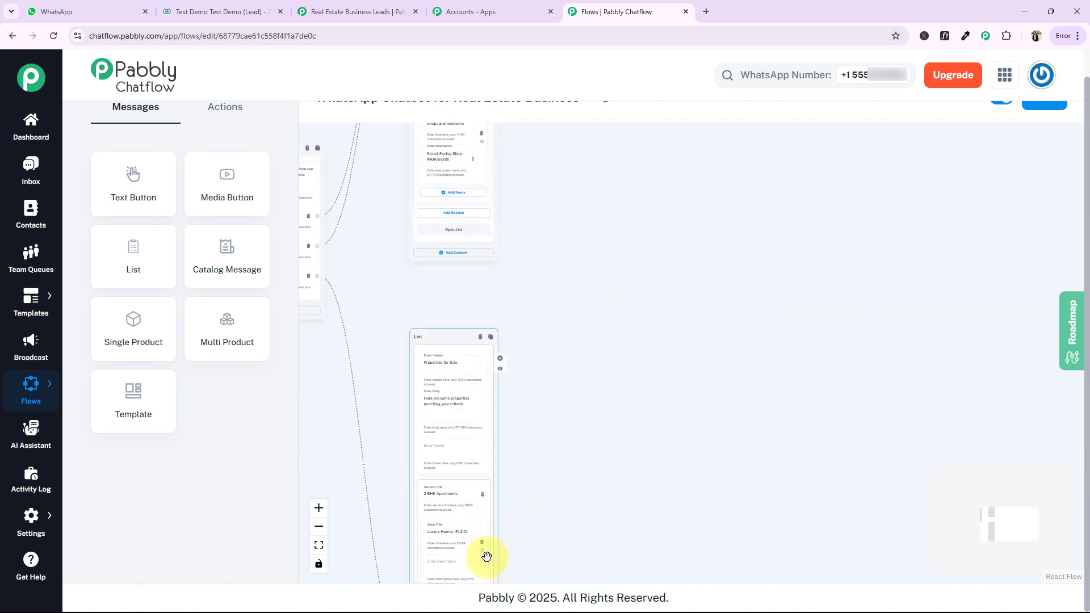
pyautogui.moveTo(482, 551); pyautogui.dragTo(674, 226)
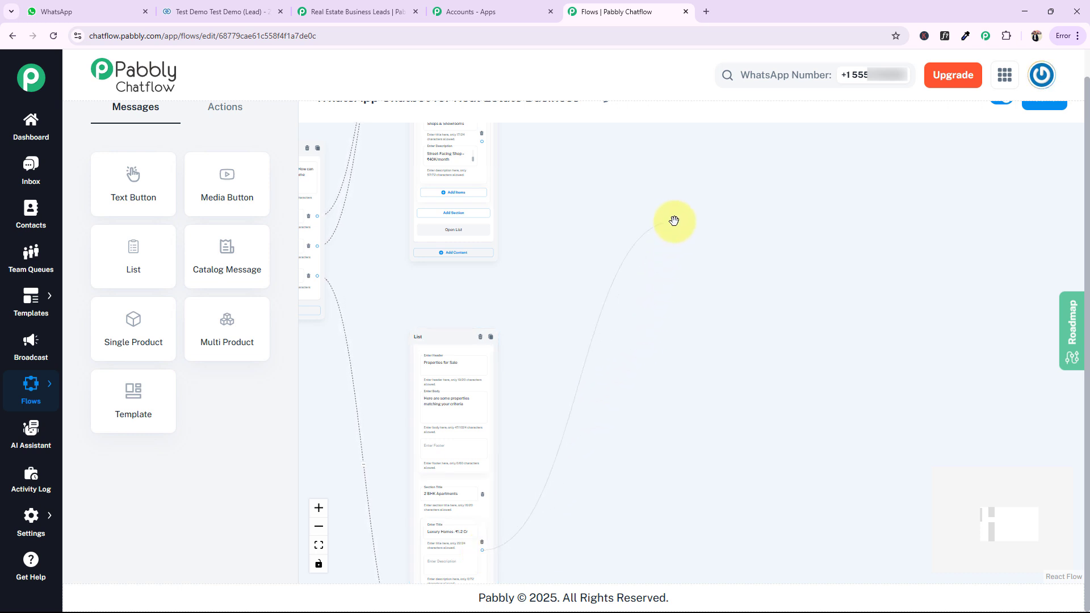
pyautogui.moveTo(674, 221); pyautogui.dragTo(482, 549)
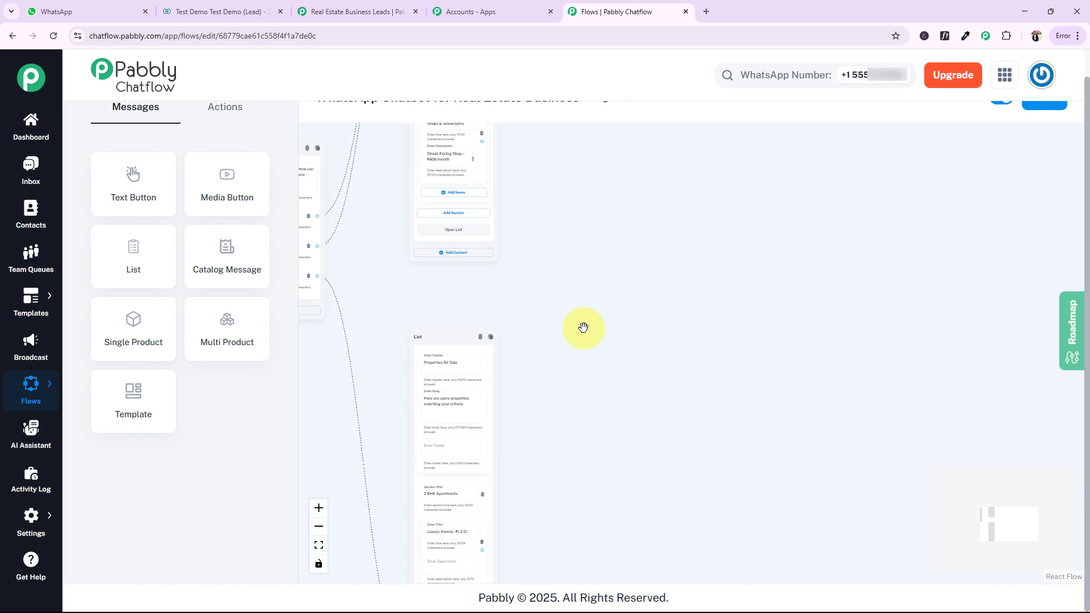
# Add an Ask Question block beside the list blocks with the message "Great! What's your approximate budget range for the property?"
pyautogui.click(230, 114)
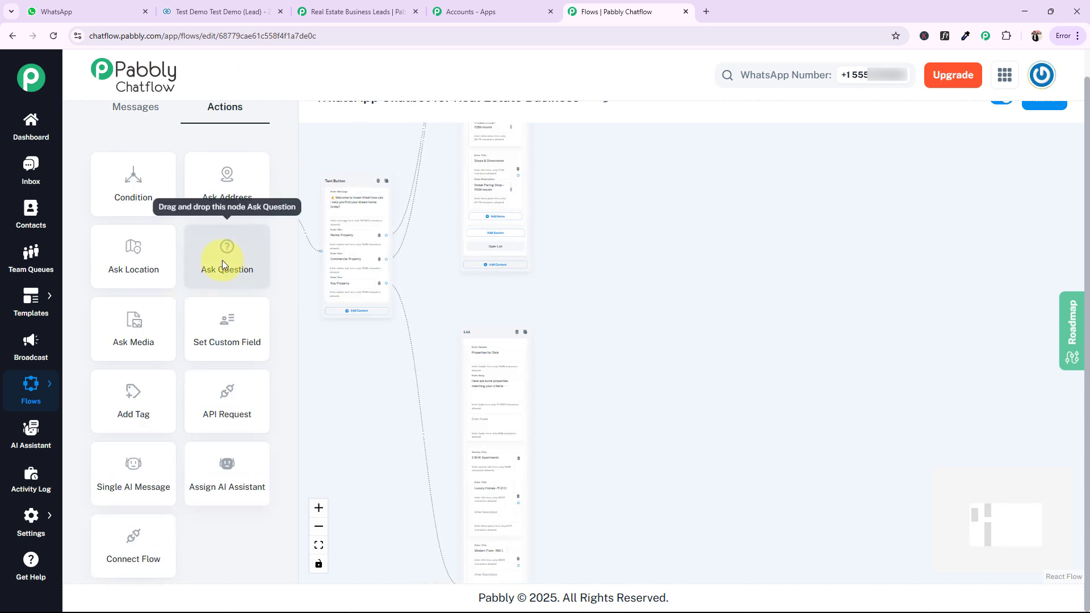
pyautogui.moveTo(218, 257); pyautogui.dragTo(691, 270)
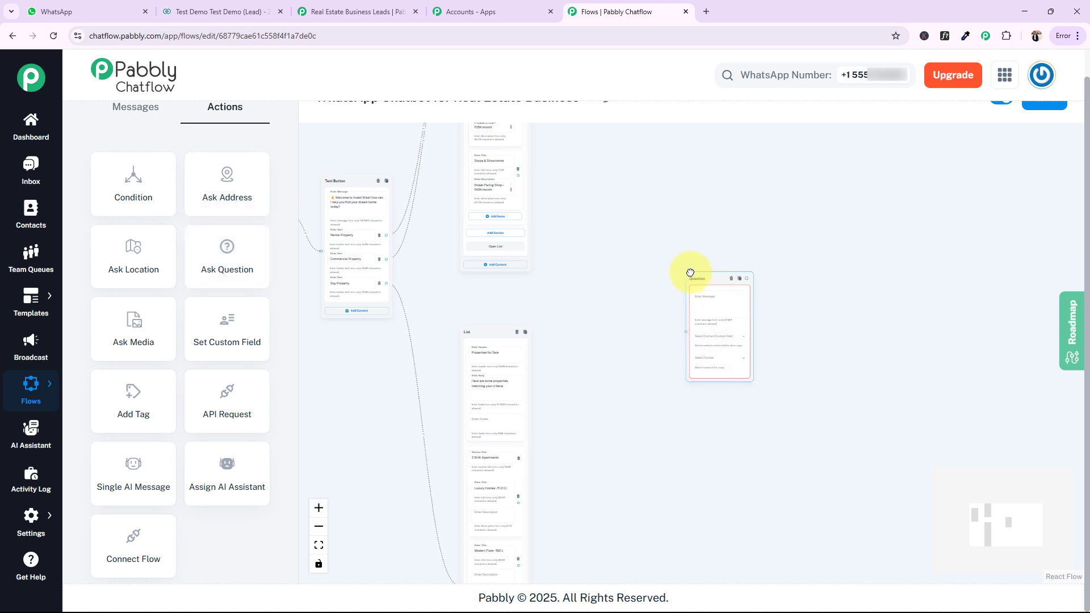
pyautogui.moveTo(702, 219); pyautogui.dragTo(602, 224)
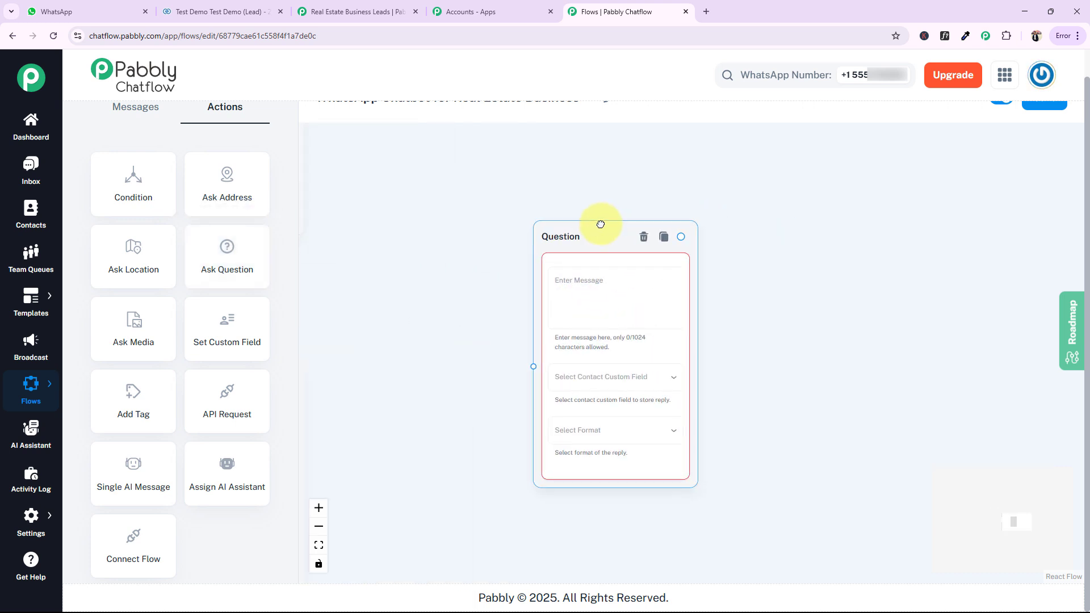
pyautogui.scroll(-3, 728, 310)
pyautogui.click(623, 282)
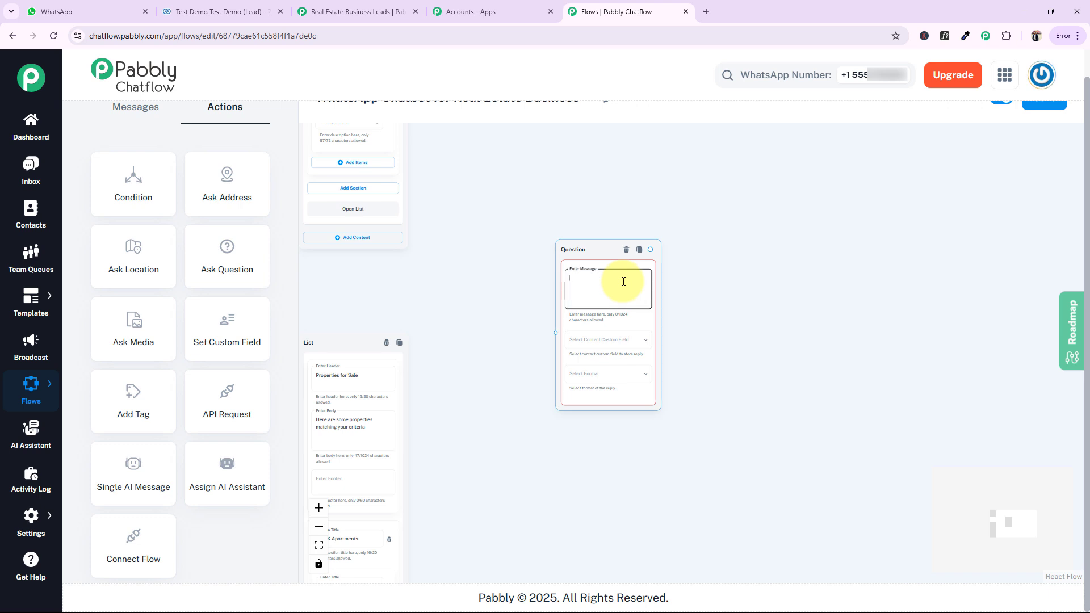
pyautogui.write("Great! What's your approximate budget range for the property?")
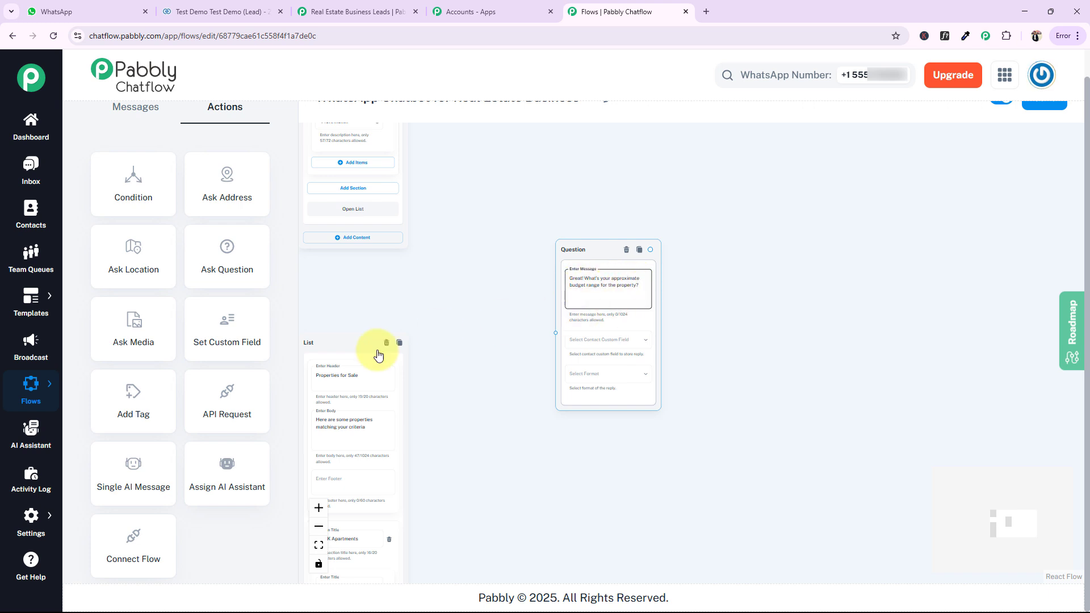
# Move the Properties for Sale list block slightly up, closer to the budget question block
pyautogui.moveTo(360, 338); pyautogui.dragTo(372, 296)
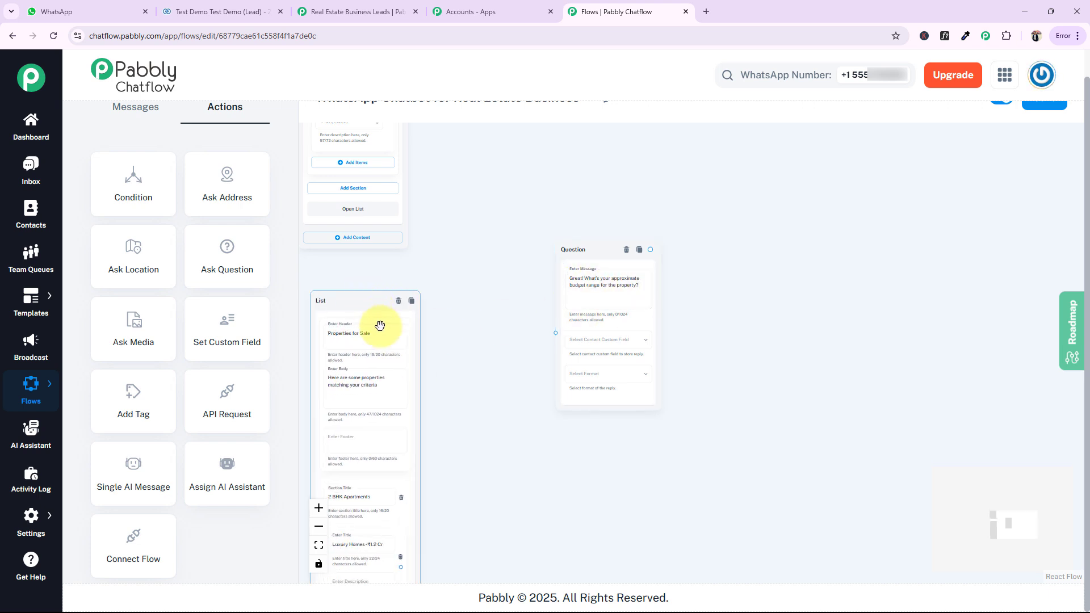
pyautogui.click(483, 367)
pyautogui.scroll(-2, 506, 399)
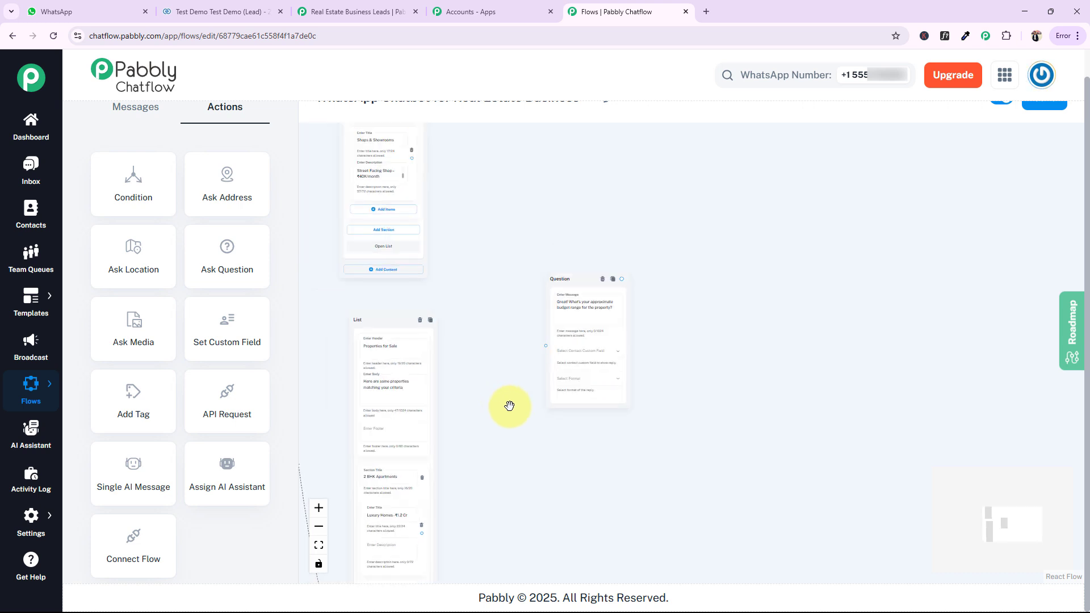
# Open the contact custom fields settings, review the existing fields and add a blank field row
pyautogui.scroll(3, 505, 402)
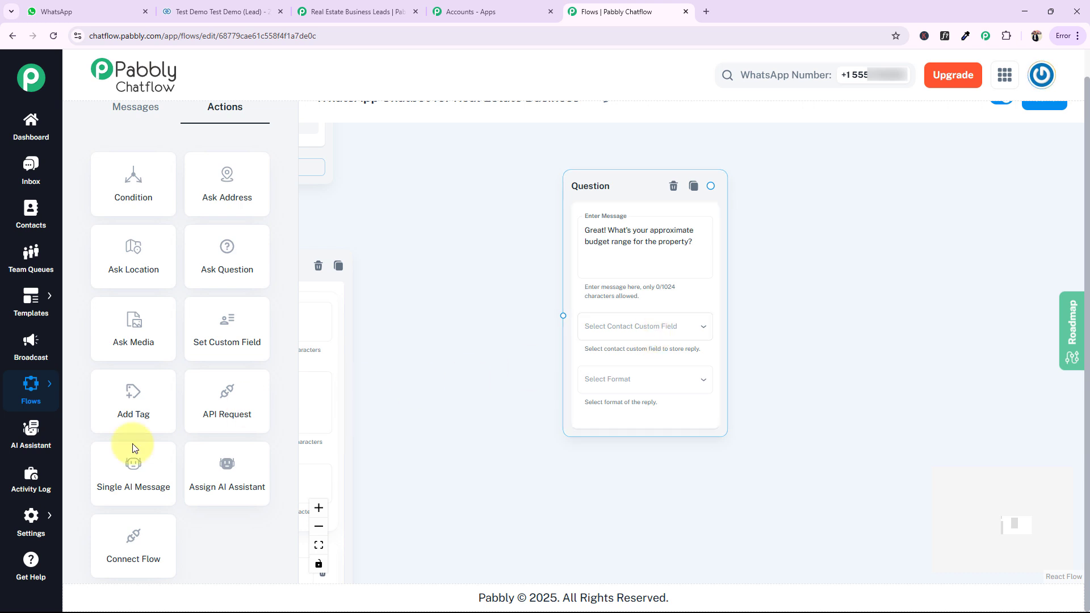
pyautogui.moveTo(26, 528)
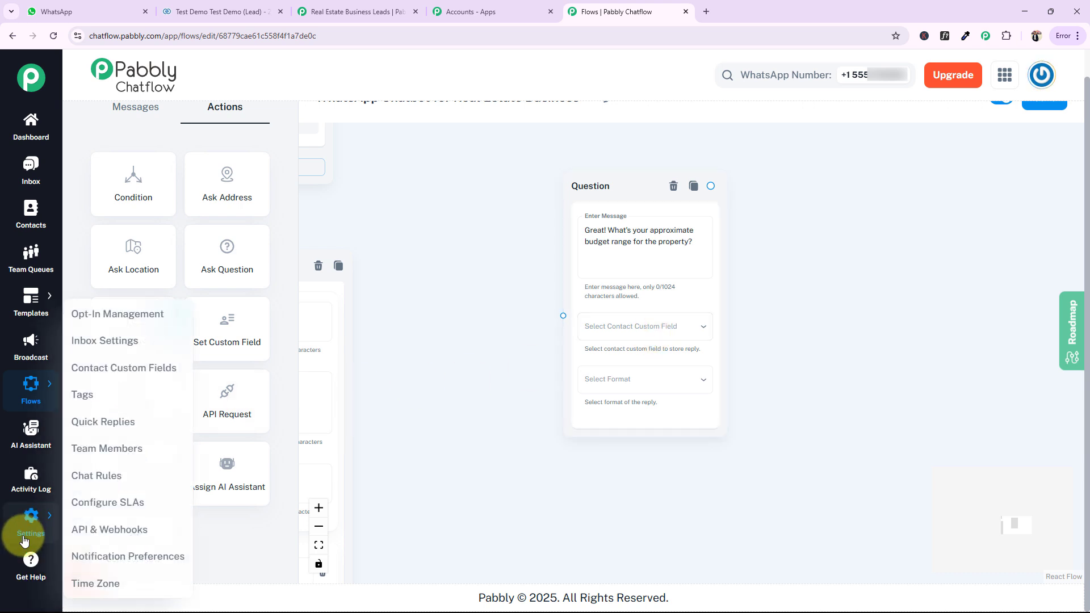
pyautogui.click(130, 373)
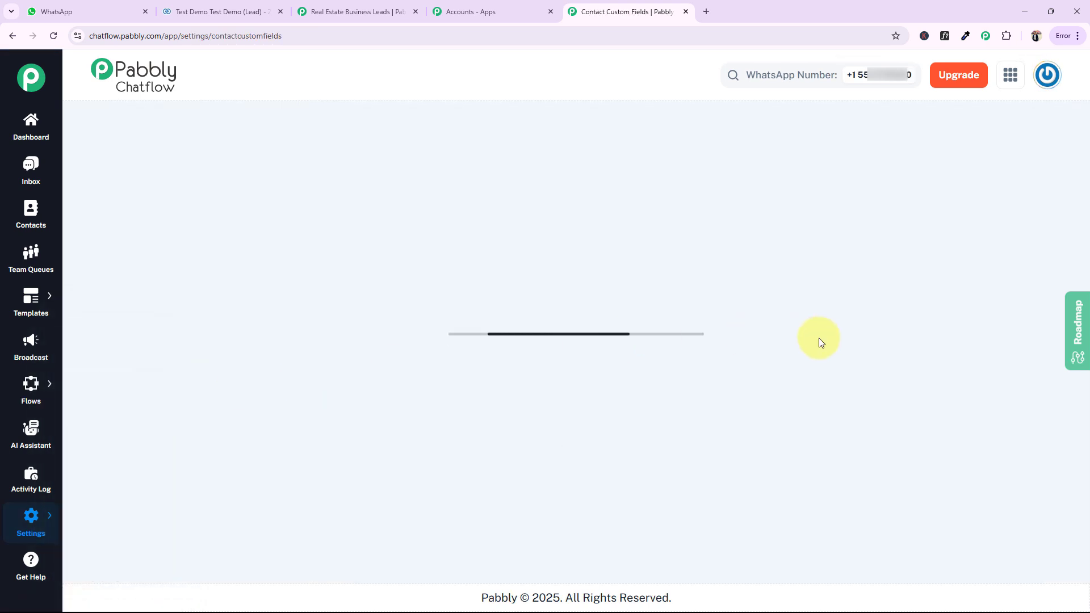
pyautogui.scroll(-20, 815, 374)
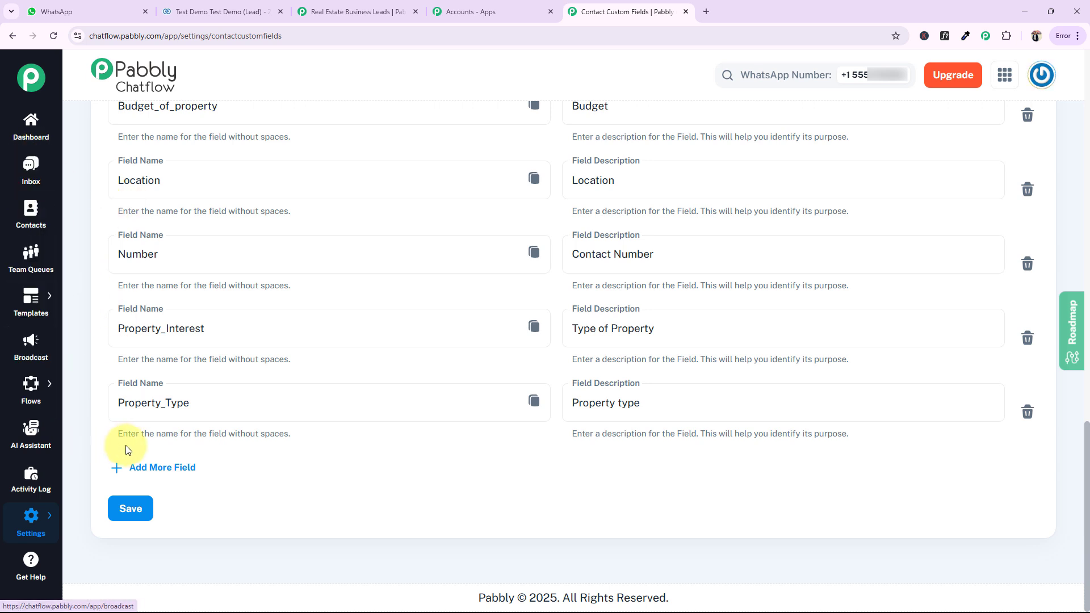
pyautogui.click(151, 467)
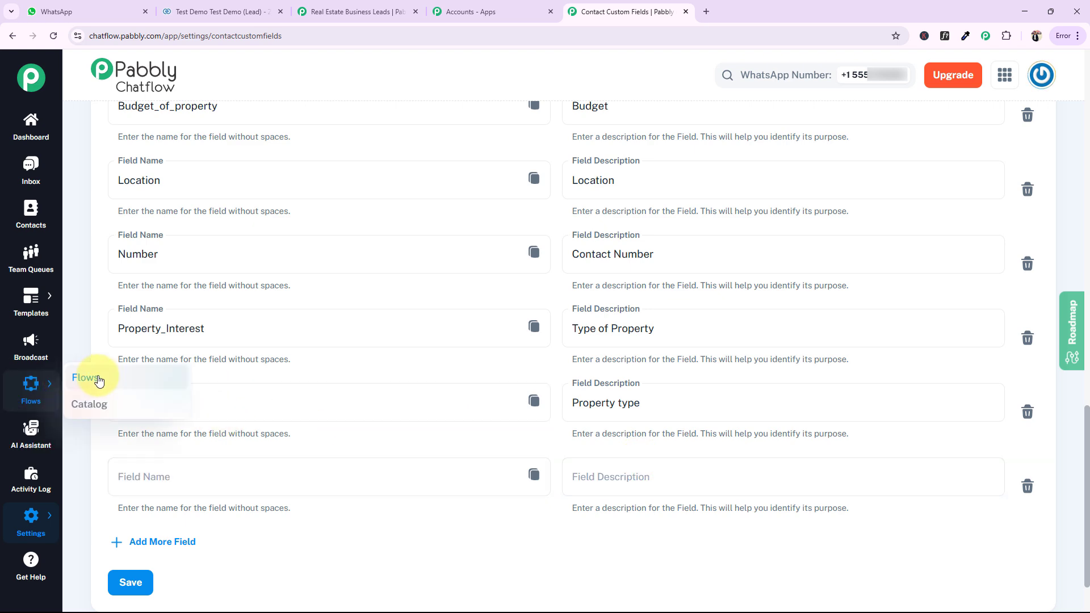
# Return to the flow editor for WhatsApp Chatbot for Real Estate Business at the Properties for Sale list block
pyautogui.click(86, 378)
pyautogui.click(555, 523)
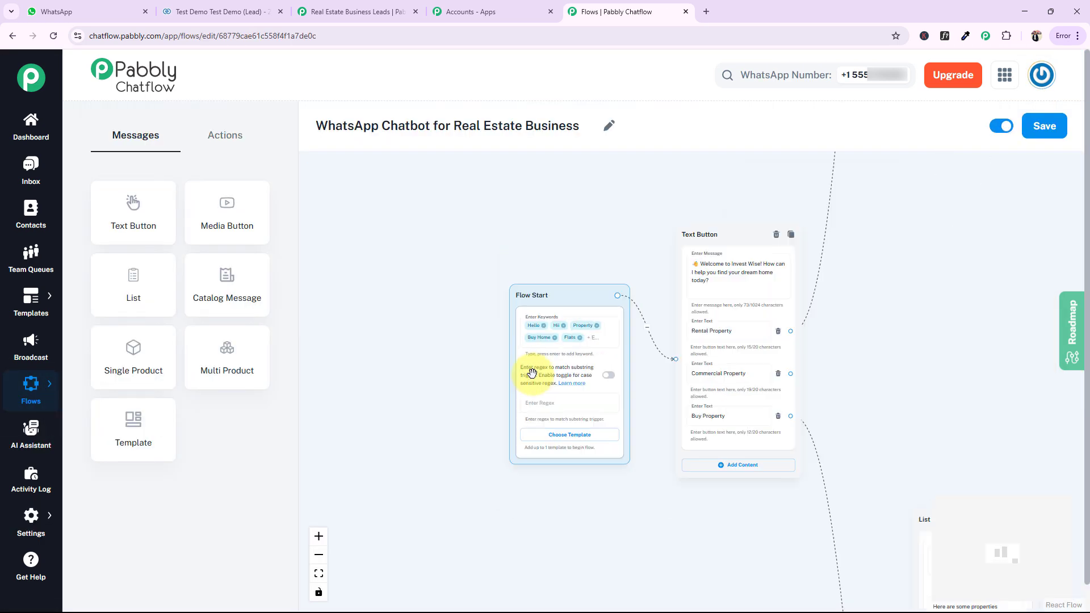
pyautogui.scroll(-1, 530, 373)
pyautogui.moveTo(944, 307); pyautogui.dragTo(469, 272)
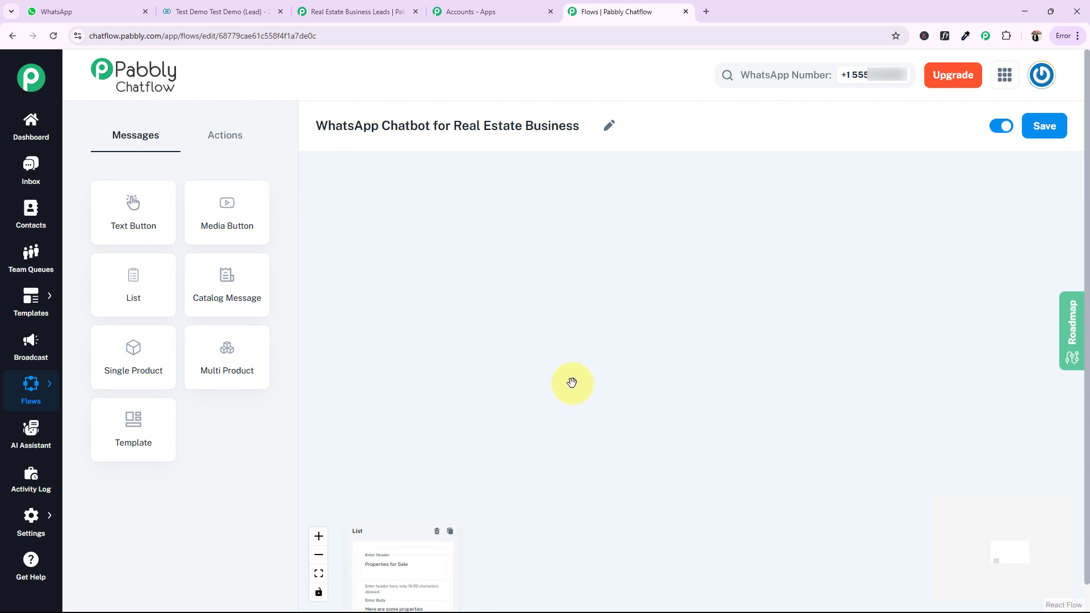
pyautogui.moveTo(387, 461); pyautogui.dragTo(319, 222)
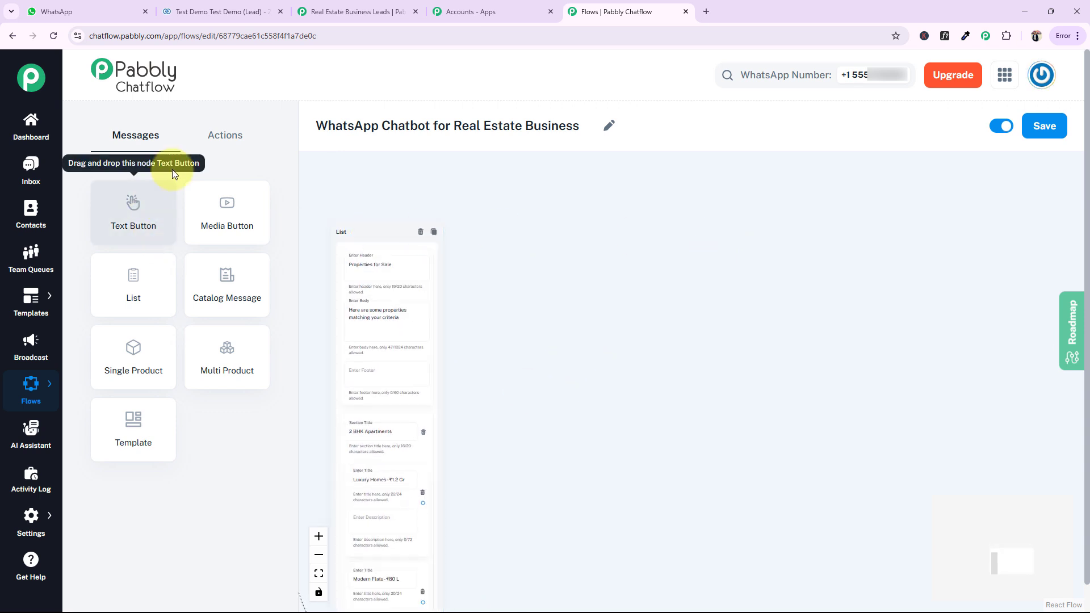
# Add an Ask Question block beside the Properties for Sale list with the message "Great! What's your approximate budget range for the property?"
pyautogui.click(221, 135)
pyautogui.moveTo(223, 289); pyautogui.dragTo(676, 311)
pyautogui.click(627, 325)
pyautogui.click(626, 325)
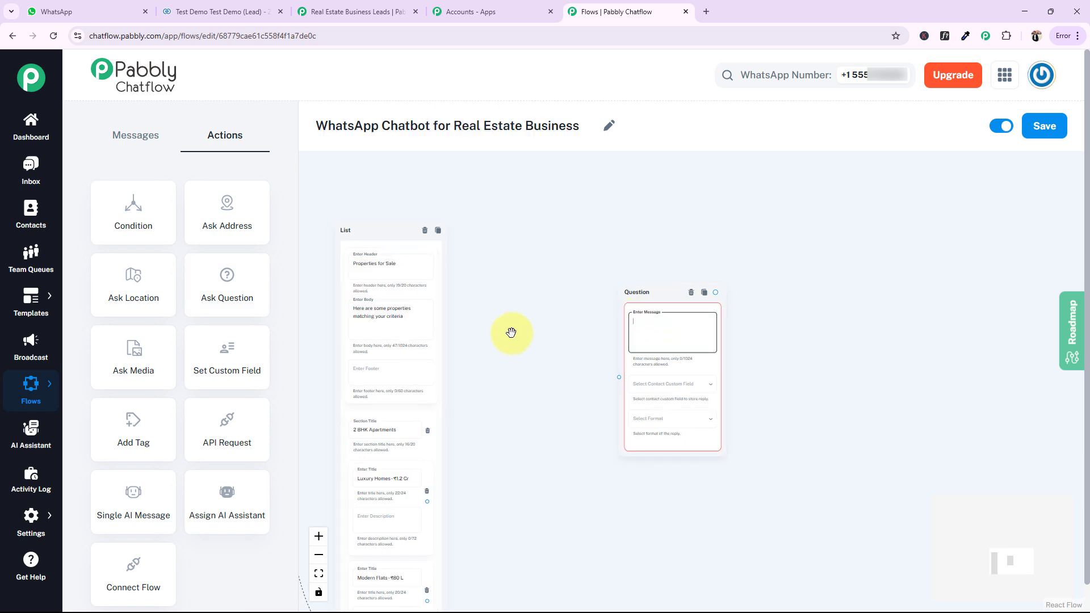
pyautogui.write("Great! What's your approximate budget range for the property?")
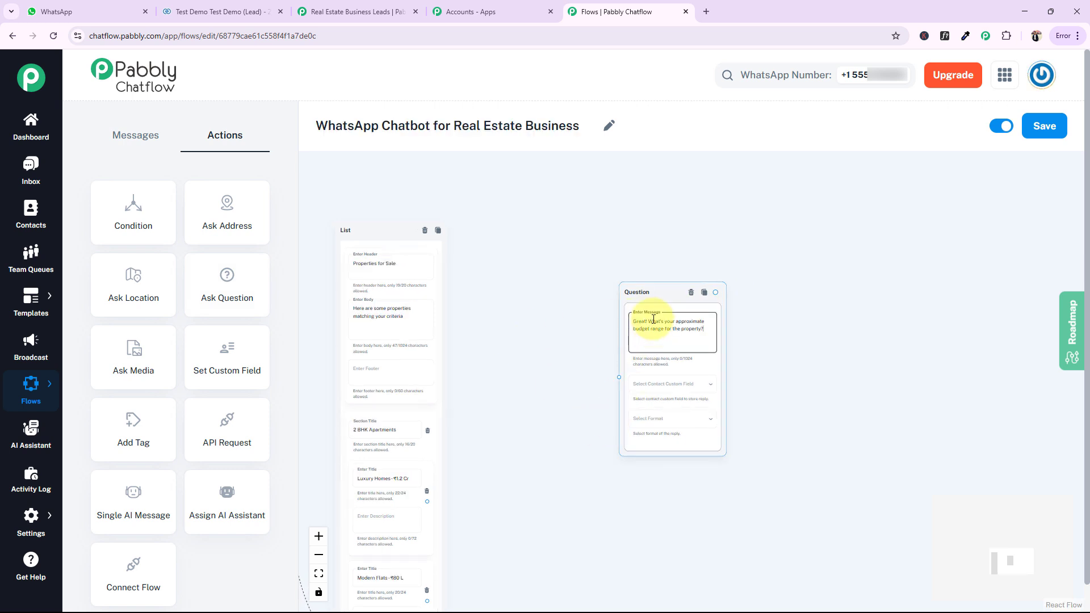
pyautogui.scroll(3, 568, 332)
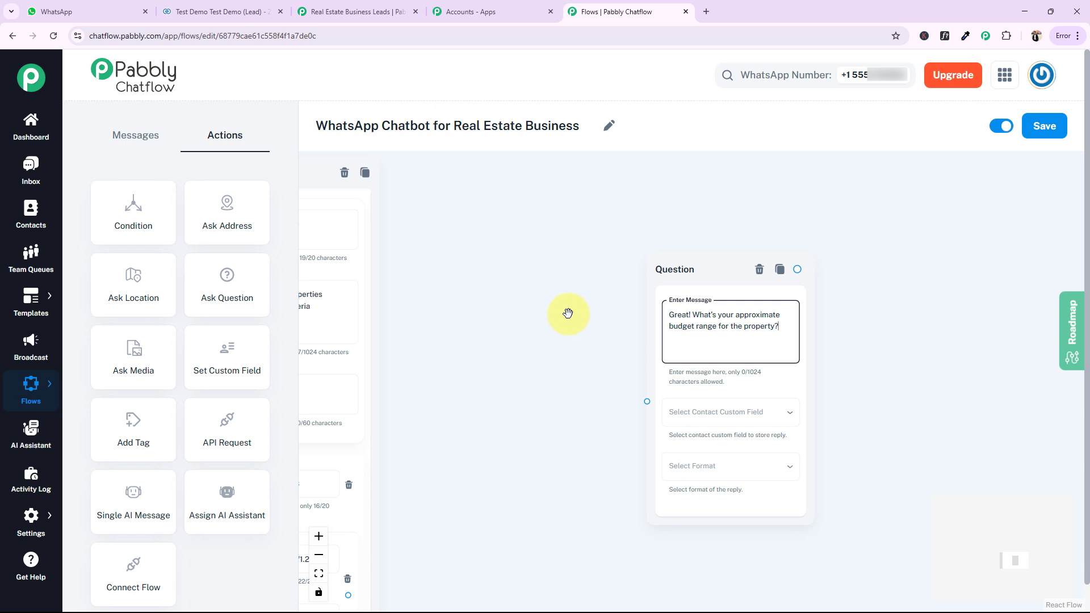
# Store the budget reply in the Budget_of_property custom field with format Any, and move the question block closer to the list
pyautogui.click(704, 413)
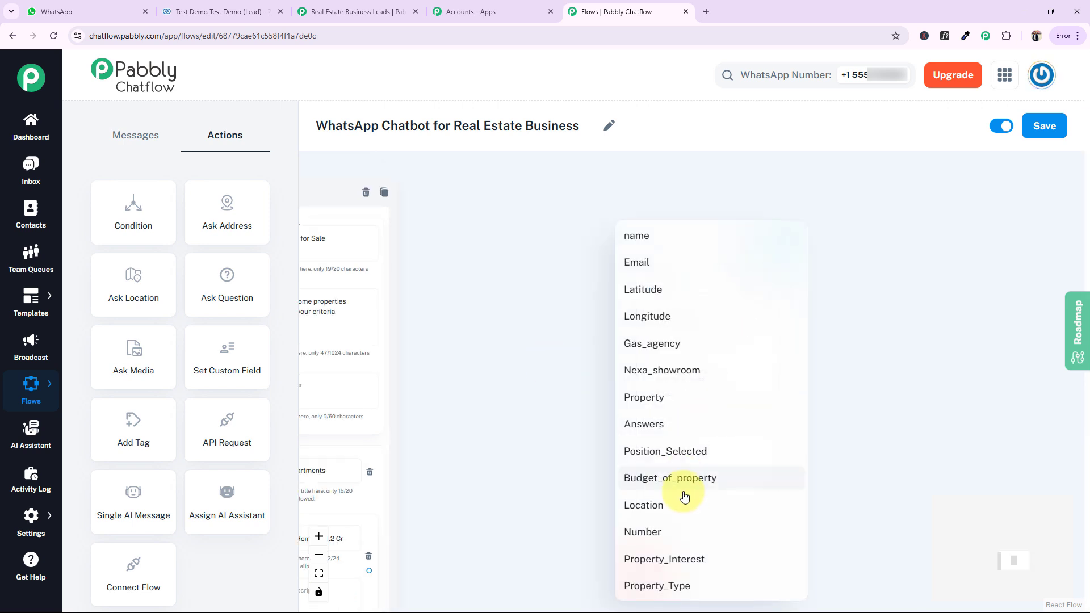
pyautogui.click(651, 483)
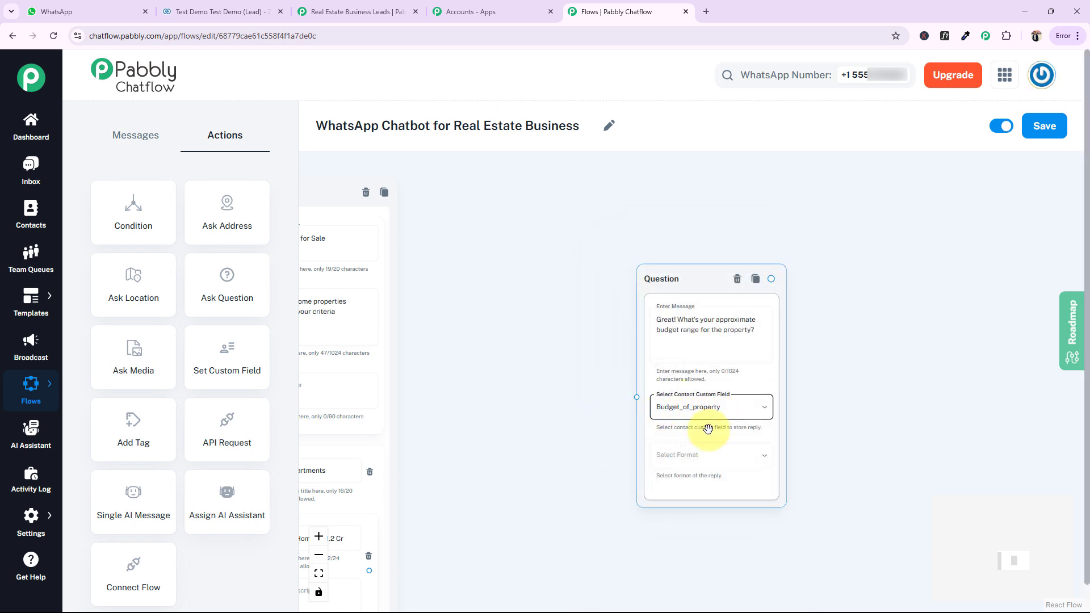
pyautogui.click(672, 457)
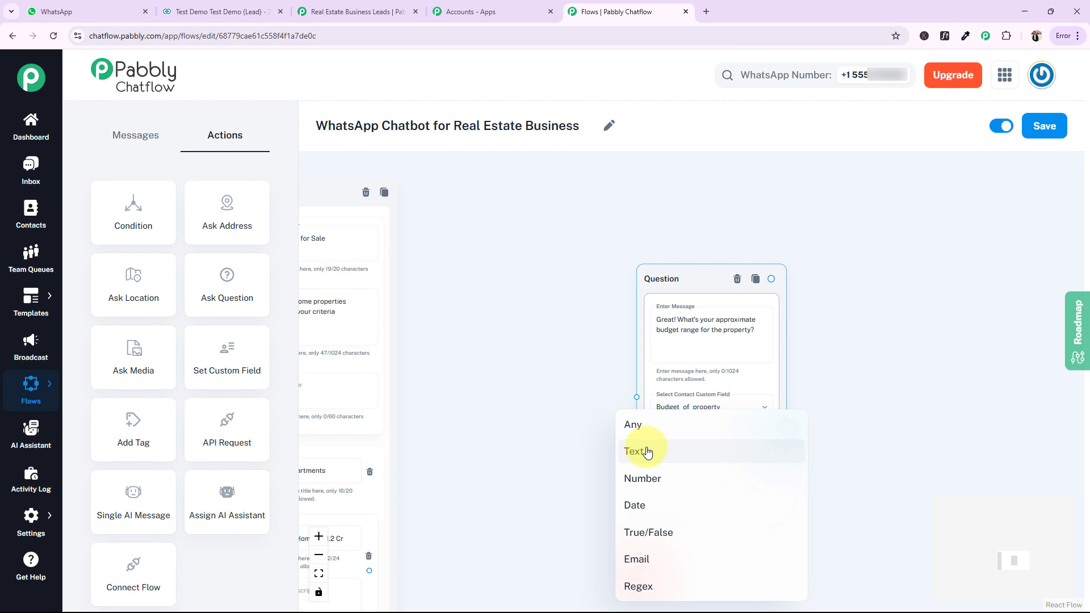
pyautogui.click(637, 429)
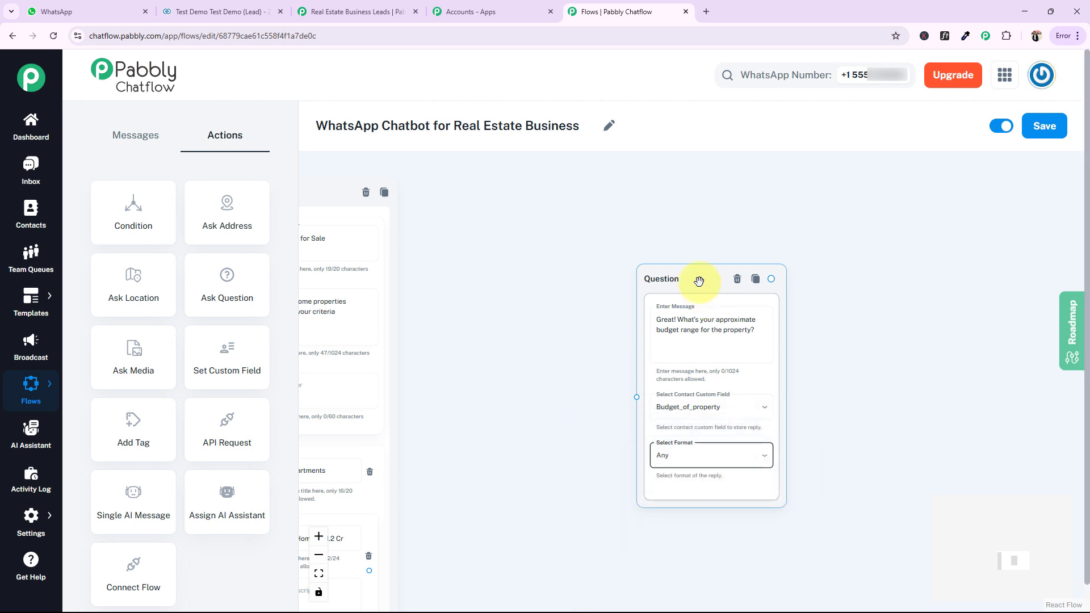
pyautogui.moveTo(692, 279); pyautogui.dragTo(649, 244)
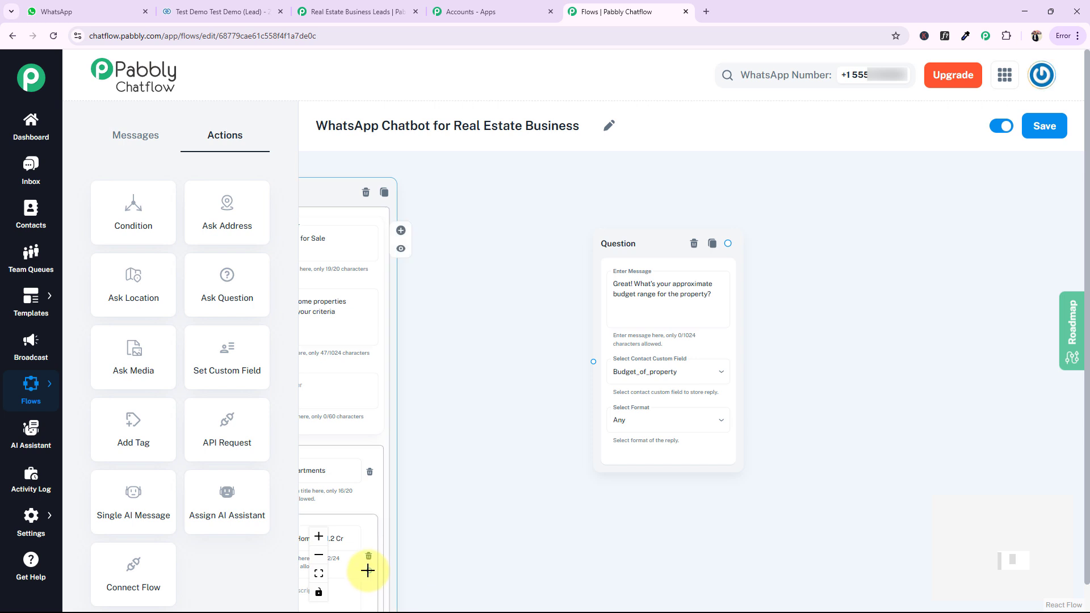
# Connect the Luxury Homes, Modern Flats, Garden Villas and SpaciousVillas items of the Properties for Sale list to the budget question
pyautogui.moveTo(368, 571); pyautogui.dragTo(593, 362)
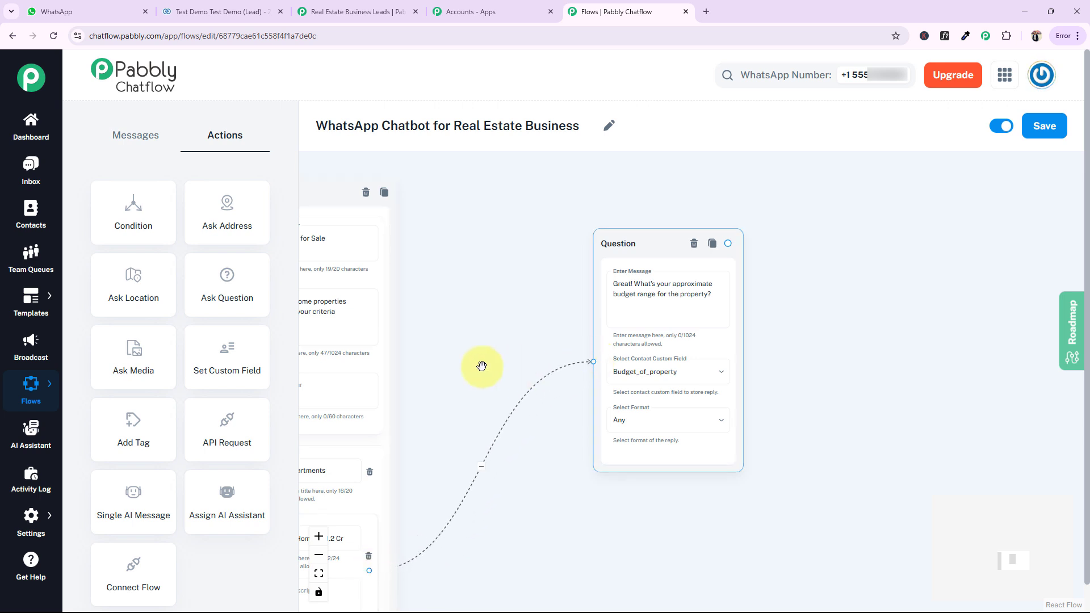
pyautogui.scroll(-3, 482, 366)
pyautogui.moveTo(596, 501); pyautogui.dragTo(639, 448)
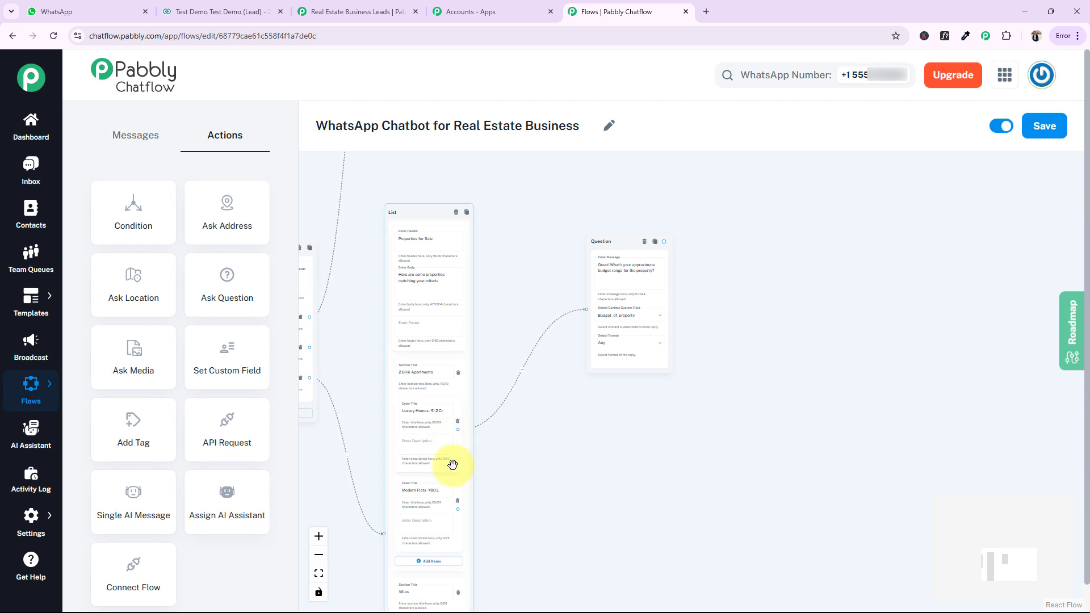
pyautogui.scroll(3, 464, 512)
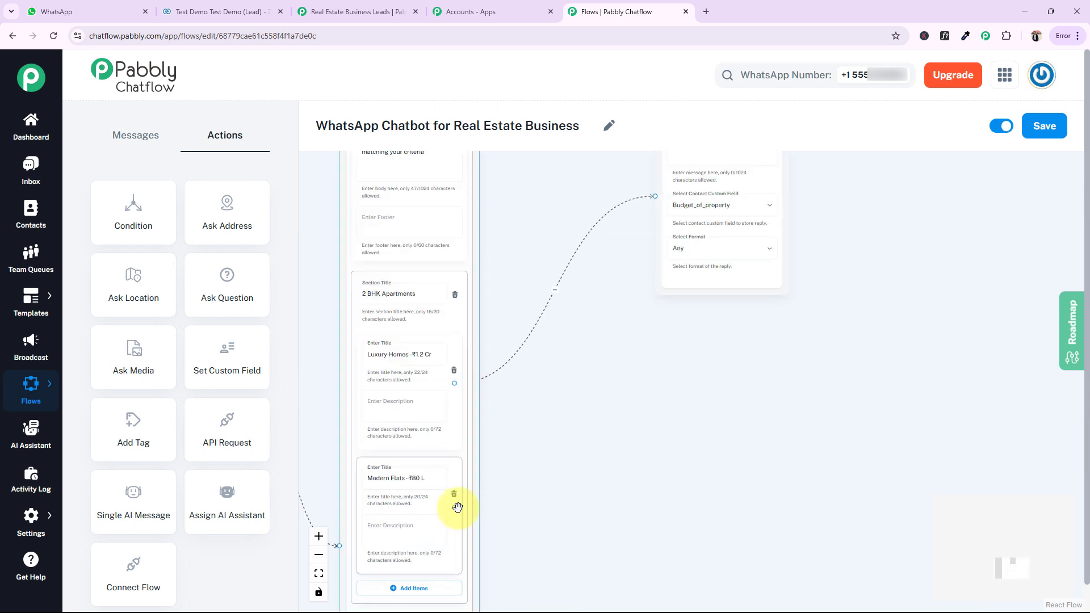
pyautogui.moveTo(454, 506); pyautogui.dragTo(655, 196)
pyautogui.moveTo(619, 379); pyautogui.dragTo(607, 213)
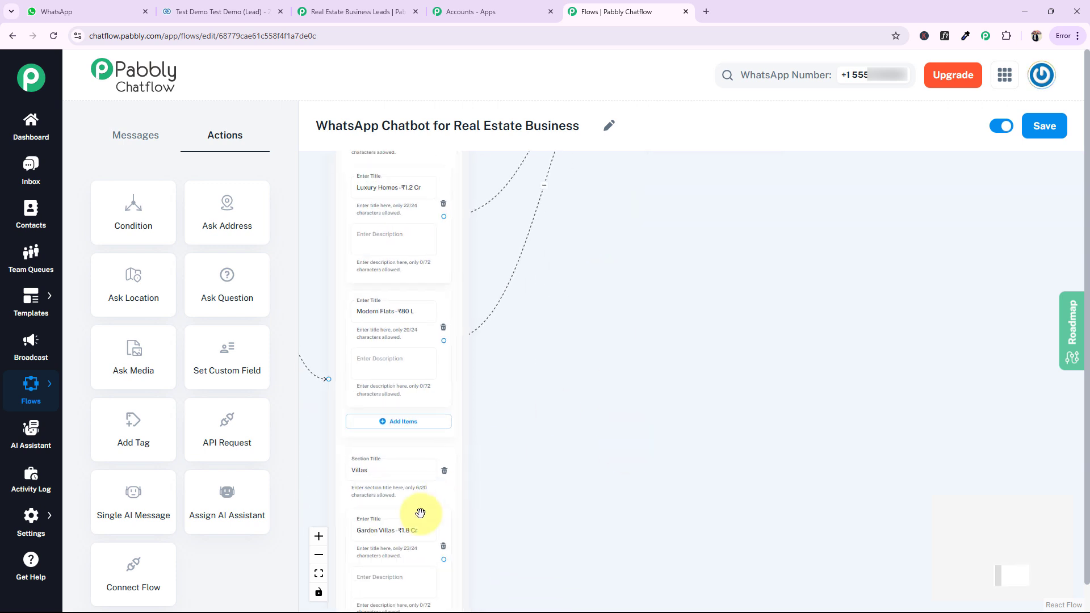
pyautogui.moveTo(445, 559); pyautogui.dragTo(643, 215)
pyautogui.moveTo(643, 544); pyautogui.dragTo(645, 250)
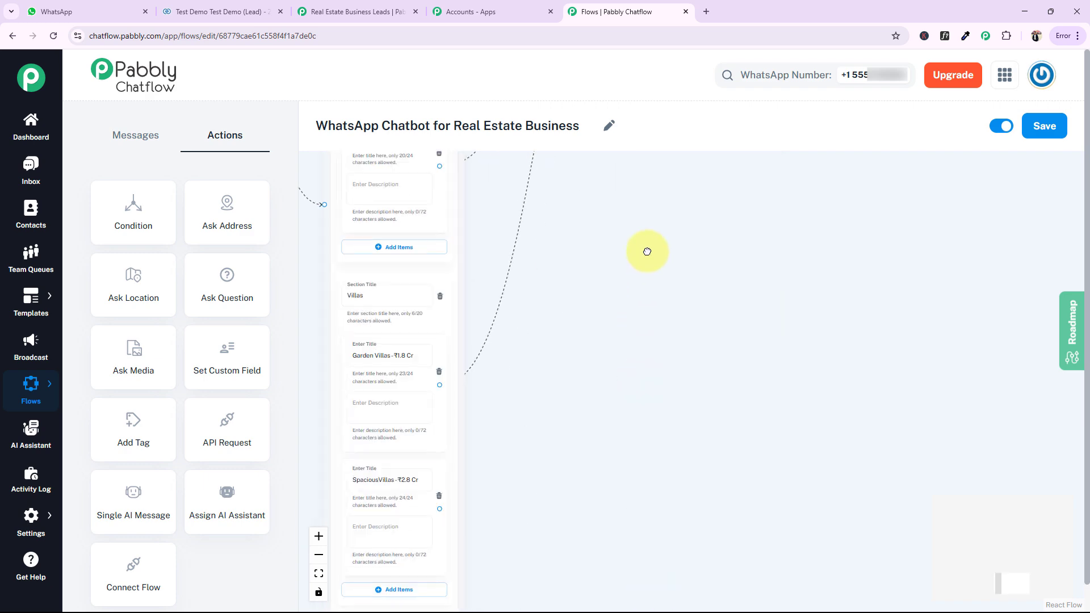
pyautogui.scroll(6, 635, 148)
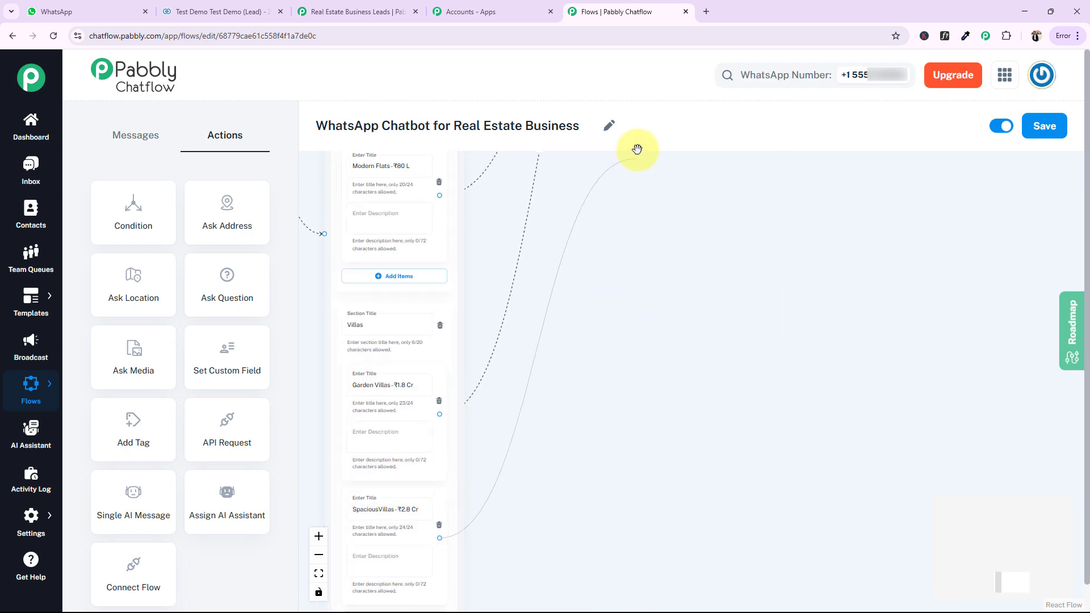
pyautogui.scroll(-5, 626, 335)
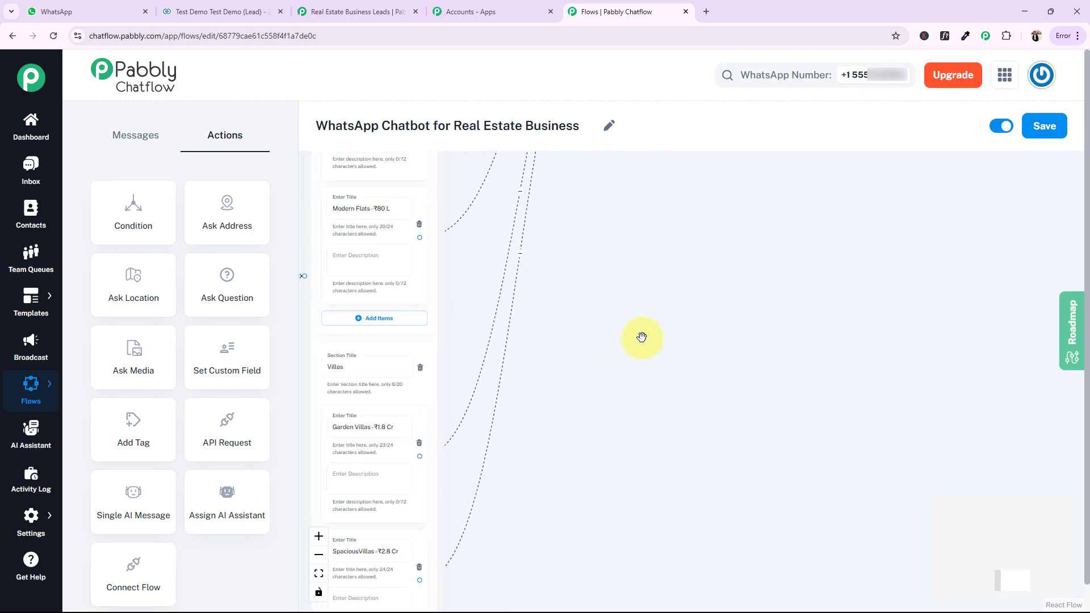
# Connect the items of the list holding the Rental Properties and Commercial Property sections to the budget question
pyautogui.scroll(-3, 648, 334)
pyautogui.moveTo(688, 275); pyautogui.dragTo(651, 611)
pyautogui.moveTo(627, 225); pyautogui.dragTo(683, 501)
pyautogui.moveTo(644, 360); pyautogui.dragTo(669, 540)
pyautogui.moveTo(633, 219); pyautogui.dragTo(646, 344)
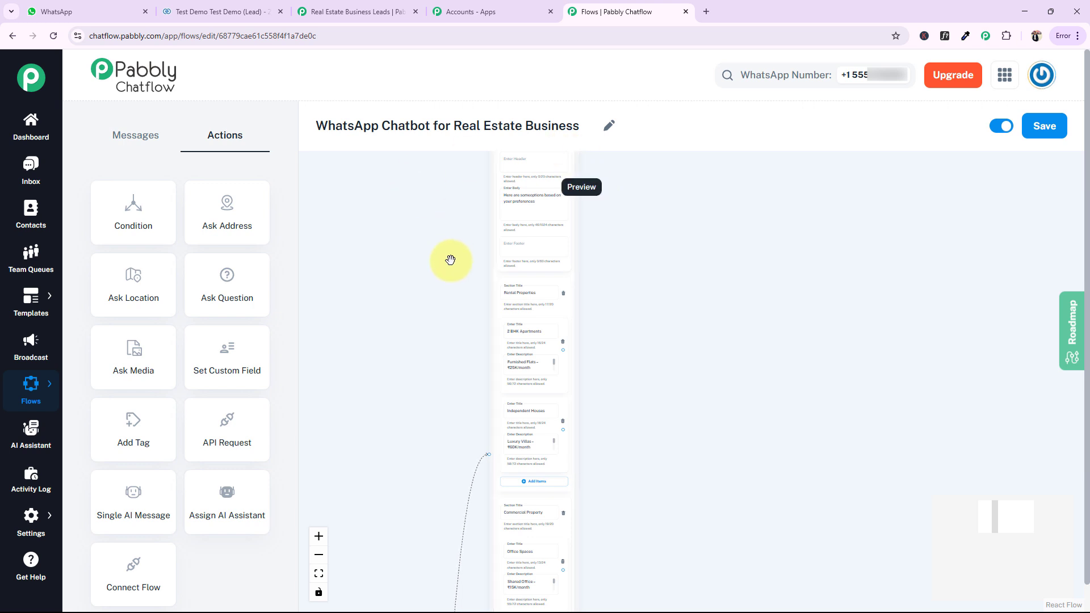
pyautogui.moveTo(789, 444); pyautogui.dragTo(669, 10)
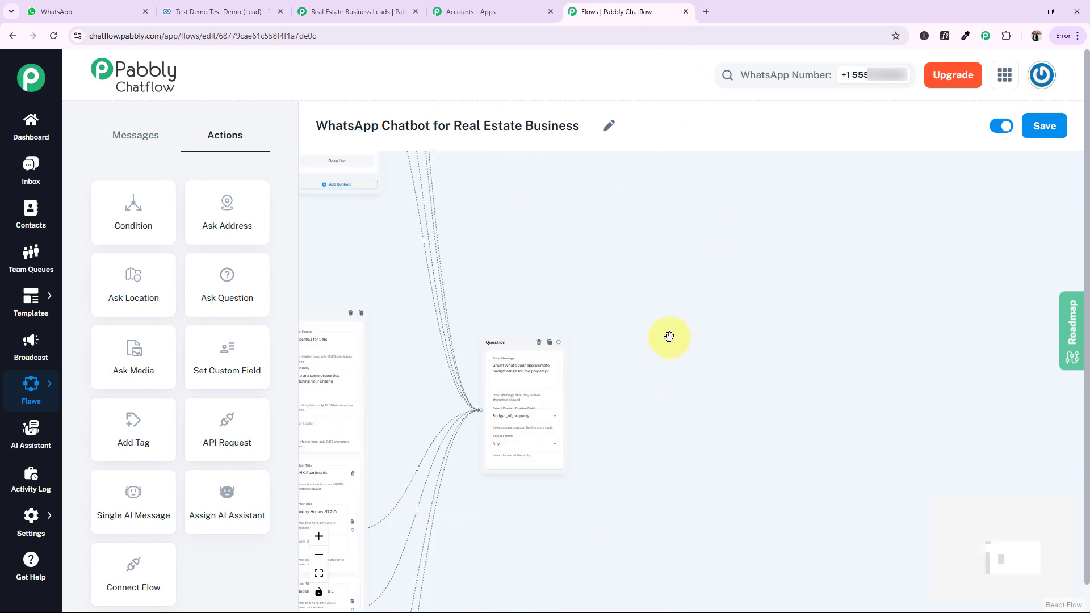
# Add an Ask Question block beside the budget question with the message "And which location are you interested in?"
pyautogui.scroll(3, 648, 409)
pyautogui.moveTo(632, 399); pyautogui.dragTo(627, 334)
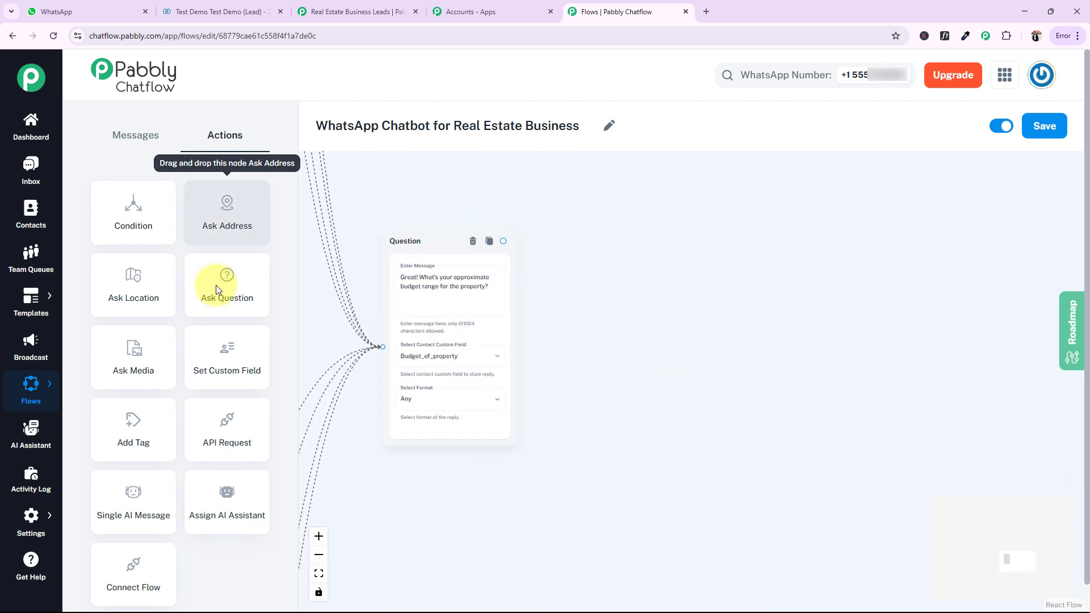
pyautogui.moveTo(216, 284); pyautogui.dragTo(617, 232)
pyautogui.click(631, 284)
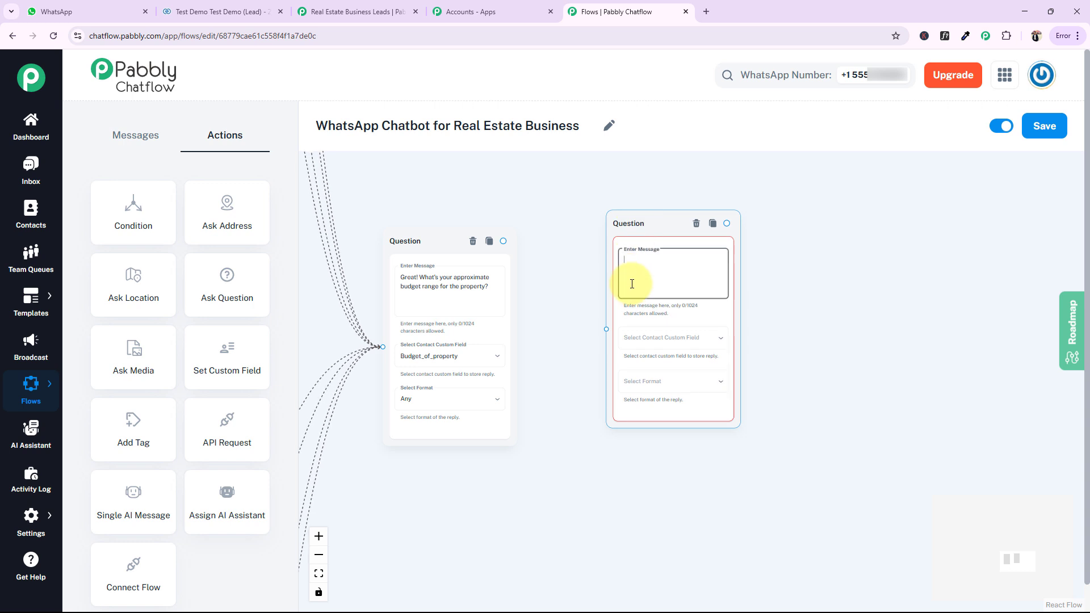
pyautogui.write('And which location are you interested in?')
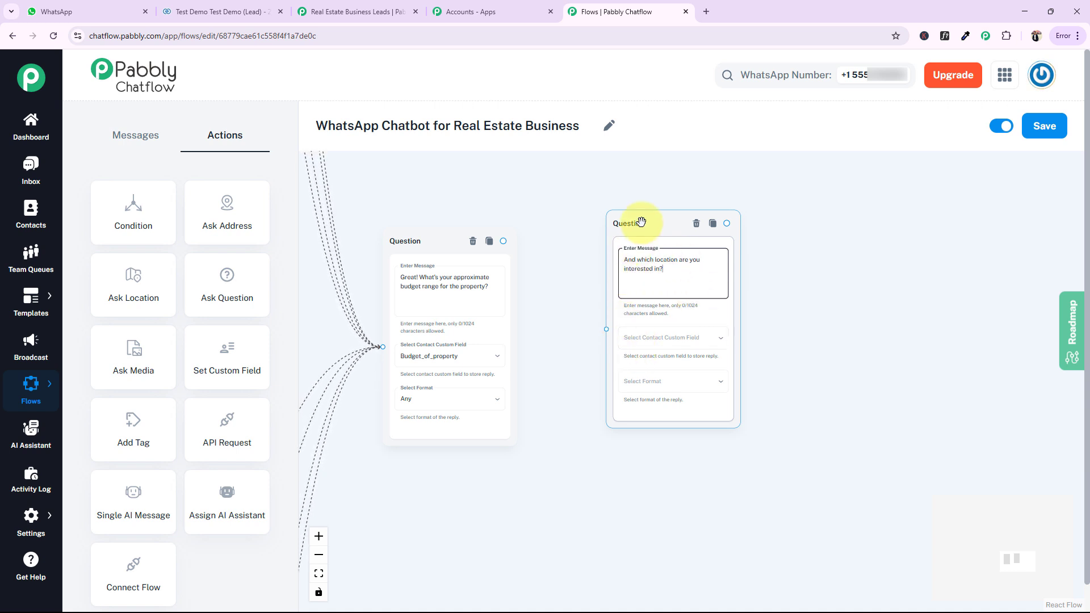
# Store the location question's reply in the Location custom field and connect the budget question to this block
pyautogui.click(640, 340)
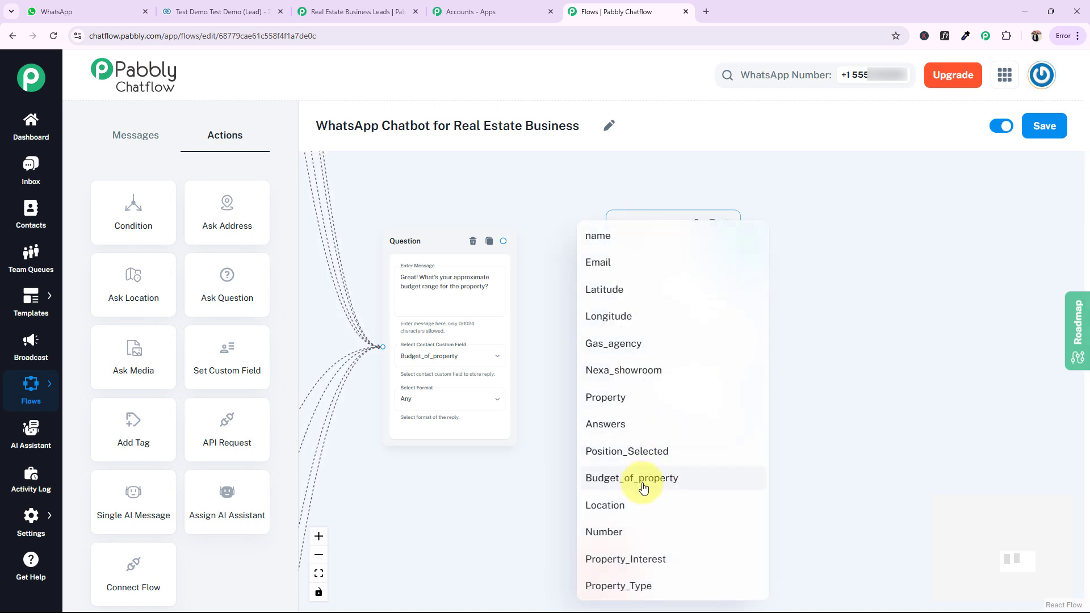
pyautogui.click(630, 506)
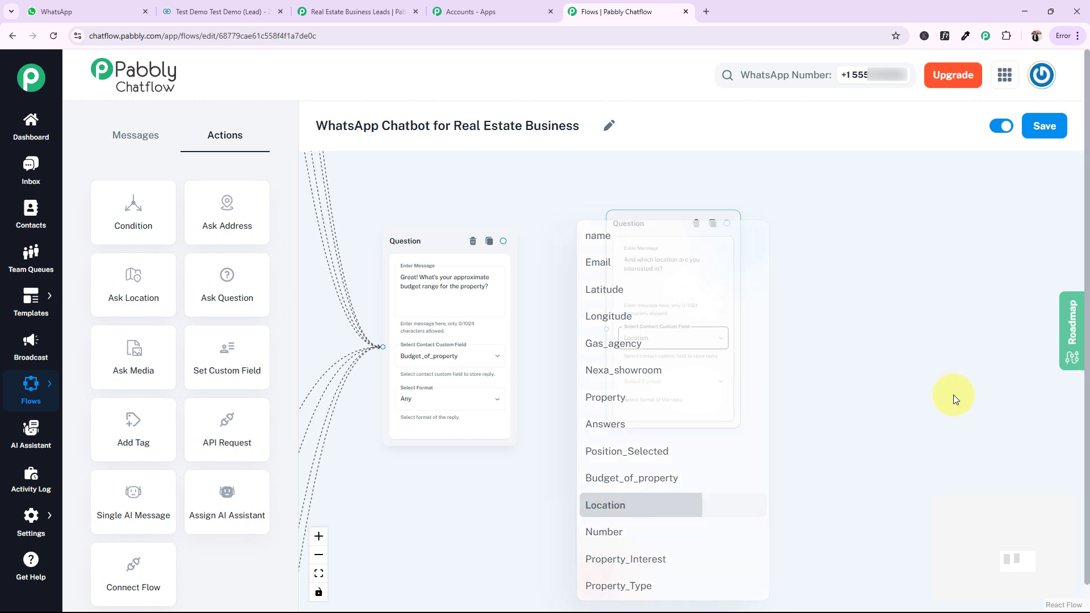
pyautogui.moveTo(503, 241); pyautogui.dragTo(606, 329)
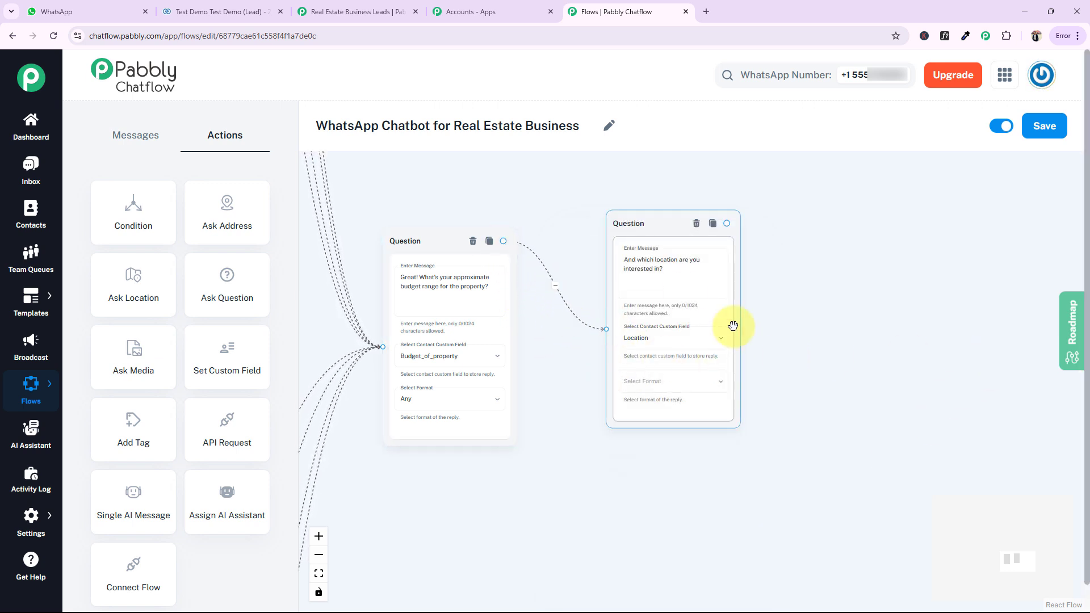
# Chain two Ask Question blocks after the location question: "Can I have your name?" and "Please share your phone number so I can contact you with the details."
pyautogui.moveTo(951, 310); pyautogui.dragTo(837, 325)
pyautogui.moveTo(555, 246); pyautogui.dragTo(526, 271)
pyautogui.moveTo(227, 280); pyautogui.dragTo(689, 264)
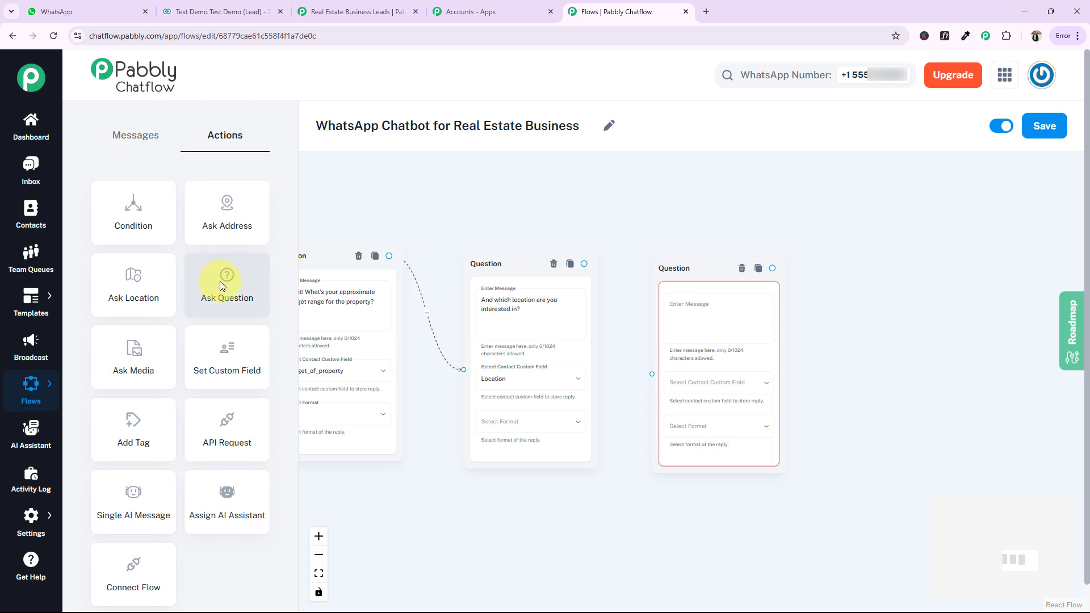
pyautogui.moveTo(222, 281); pyautogui.dragTo(851, 272)
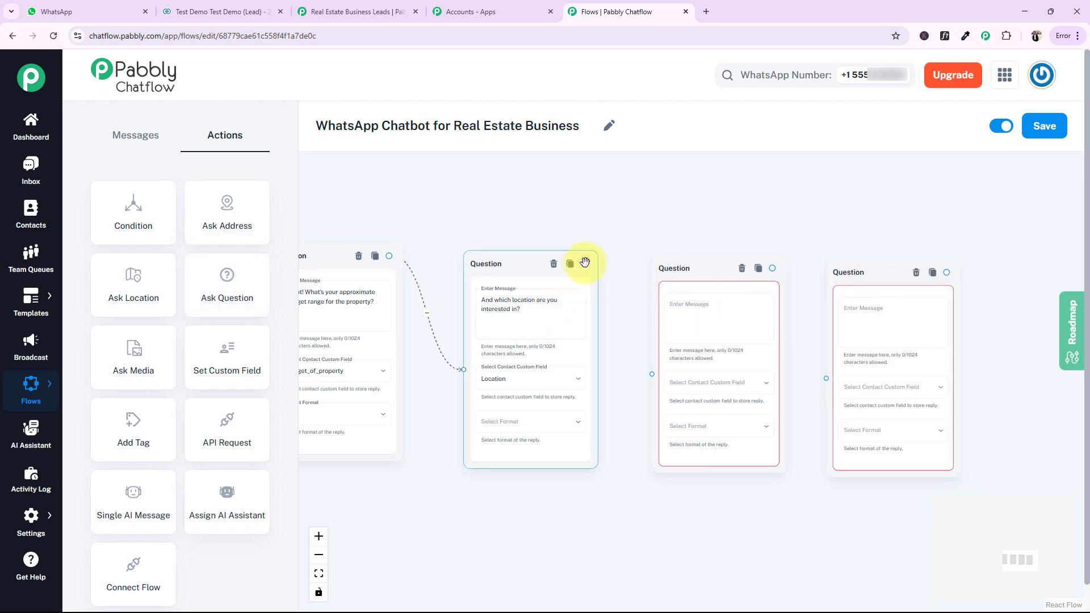
pyautogui.moveTo(585, 263); pyautogui.dragTo(651, 374)
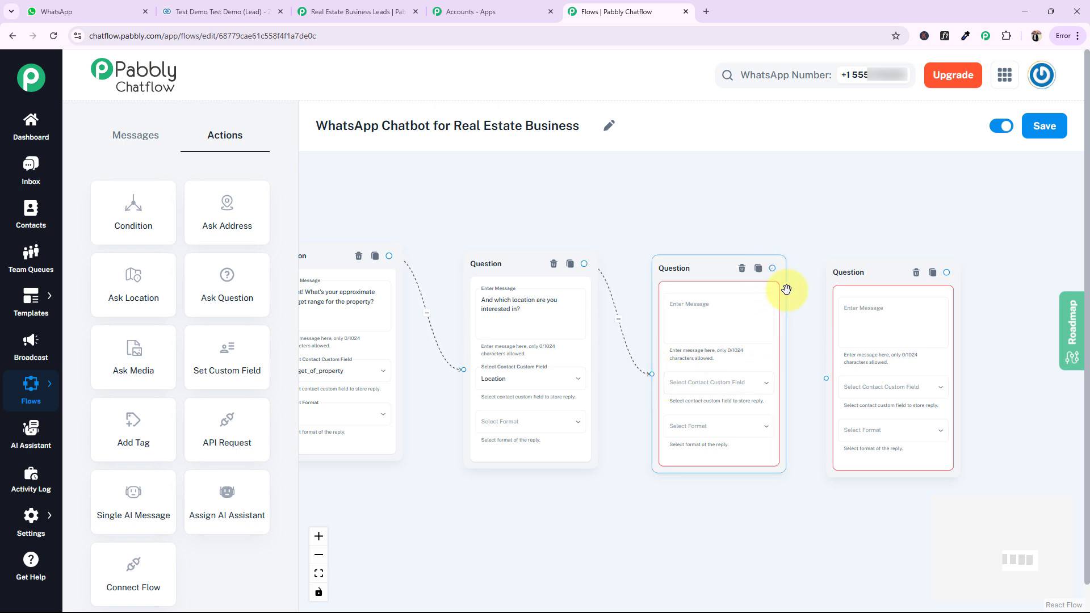
pyautogui.moveTo(772, 268); pyautogui.dragTo(826, 378)
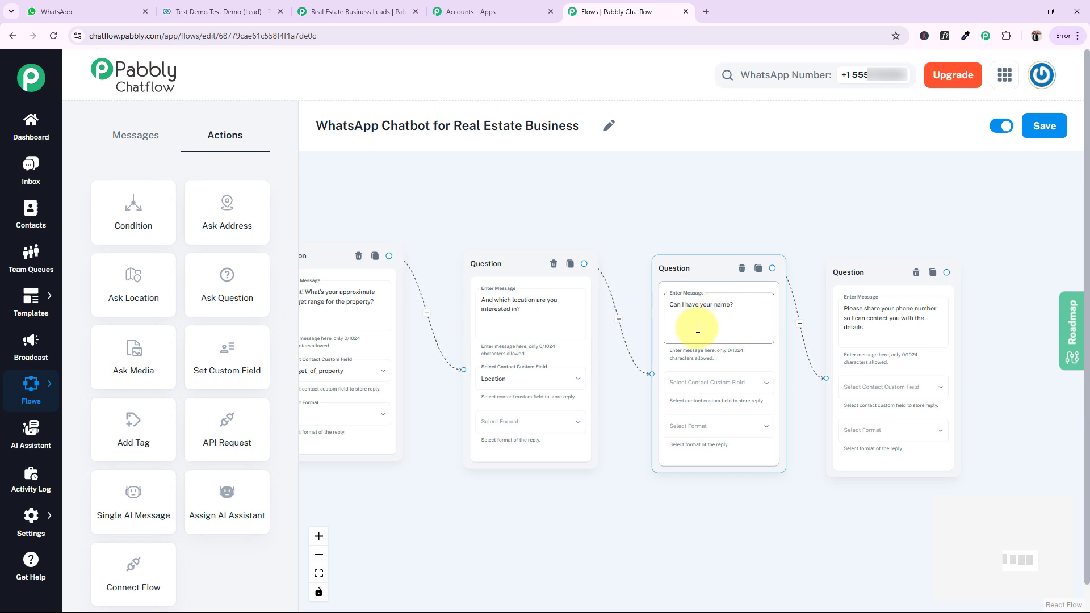
# Store the name question's reply in the name field and the phone question's reply in Number, and shift both blocks slightly closer
pyautogui.click(697, 382)
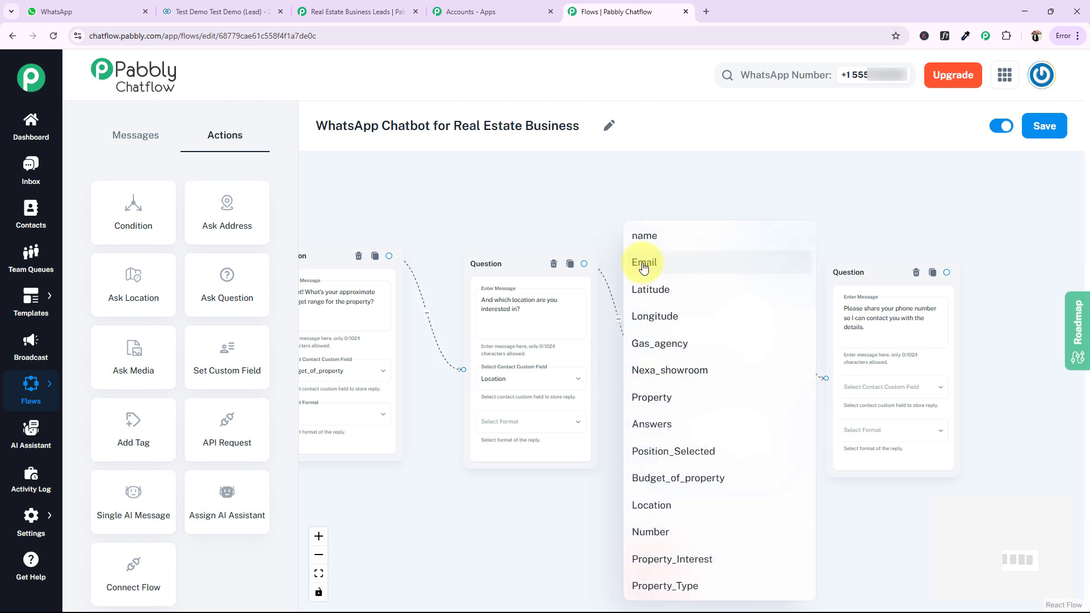
pyautogui.click(645, 236)
pyautogui.click(879, 388)
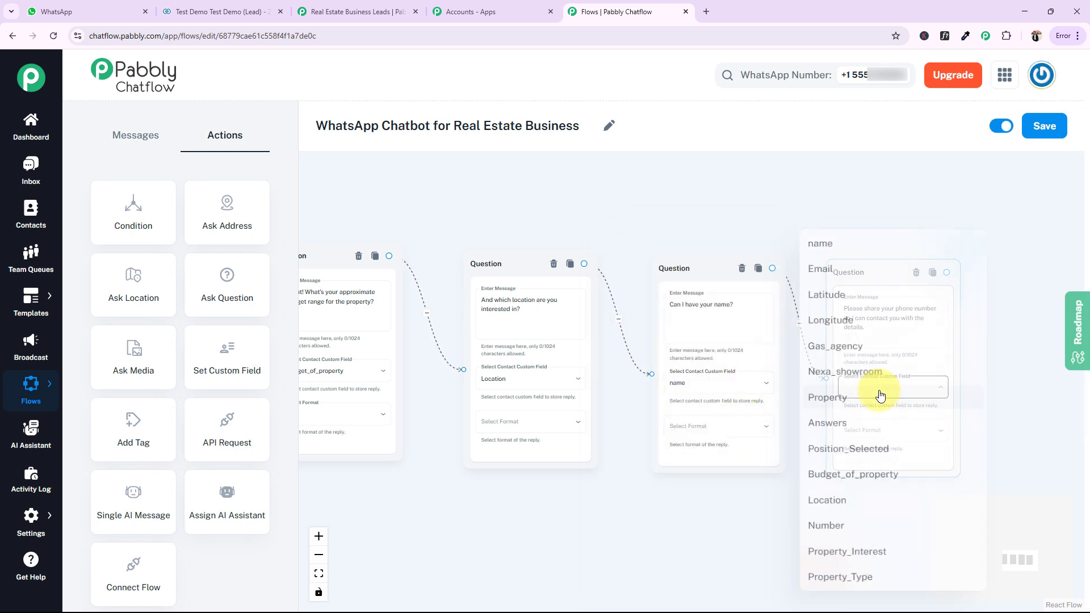
pyautogui.click(817, 534)
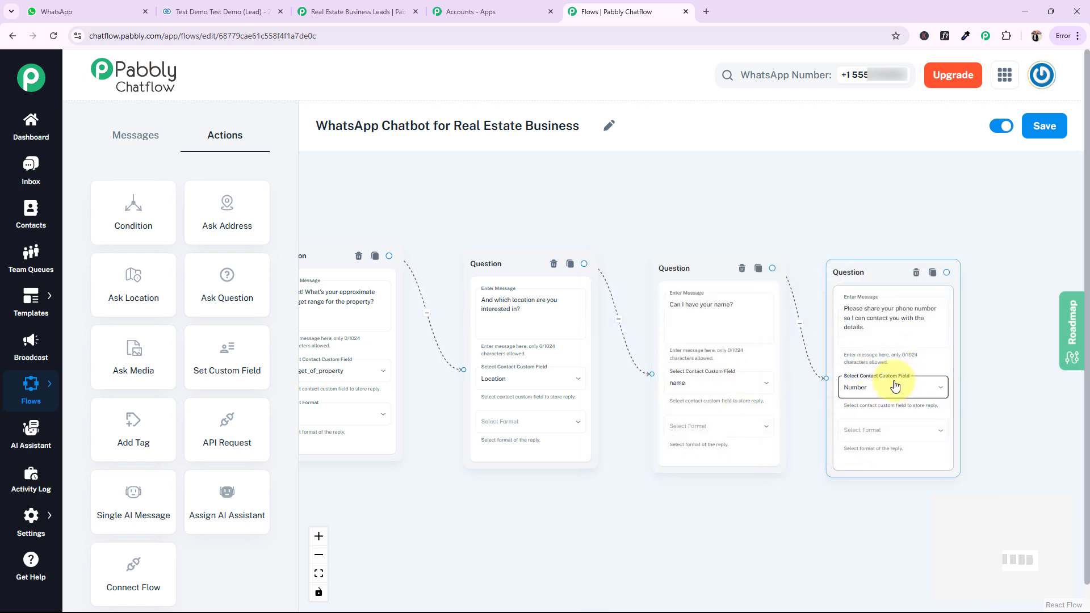
pyautogui.moveTo(682, 269); pyautogui.dragTo(663, 268)
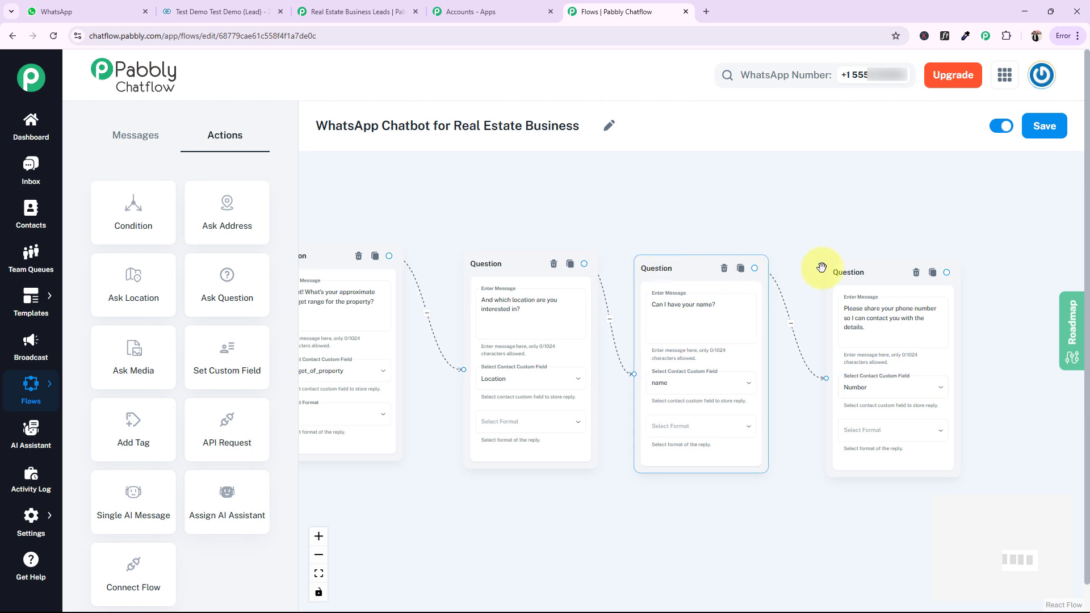
pyautogui.moveTo(834, 273); pyautogui.dragTo(815, 268)
# Set the reply format to Any for the location, name and phone number questions
pyautogui.click(502, 429)
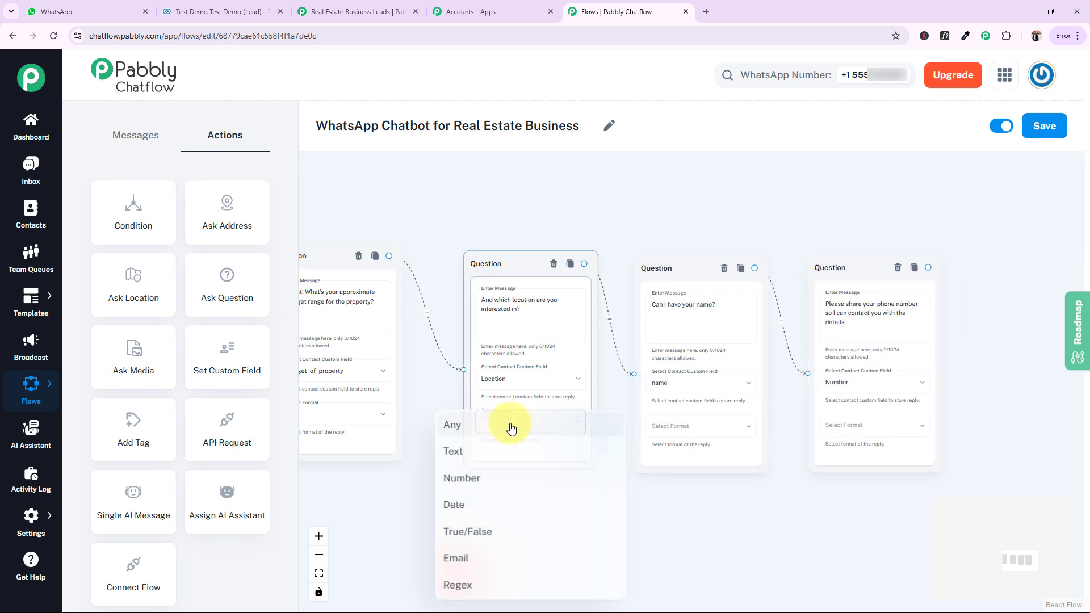
pyautogui.click(470, 425)
pyautogui.click(650, 429)
pyautogui.click(624, 425)
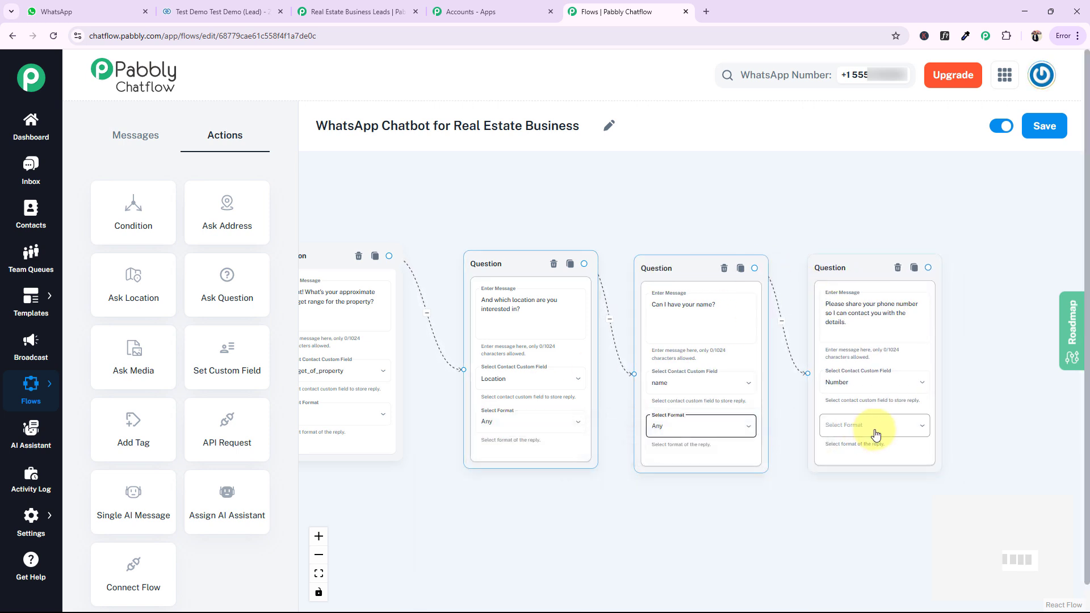
pyautogui.click(875, 427)
pyautogui.click(801, 426)
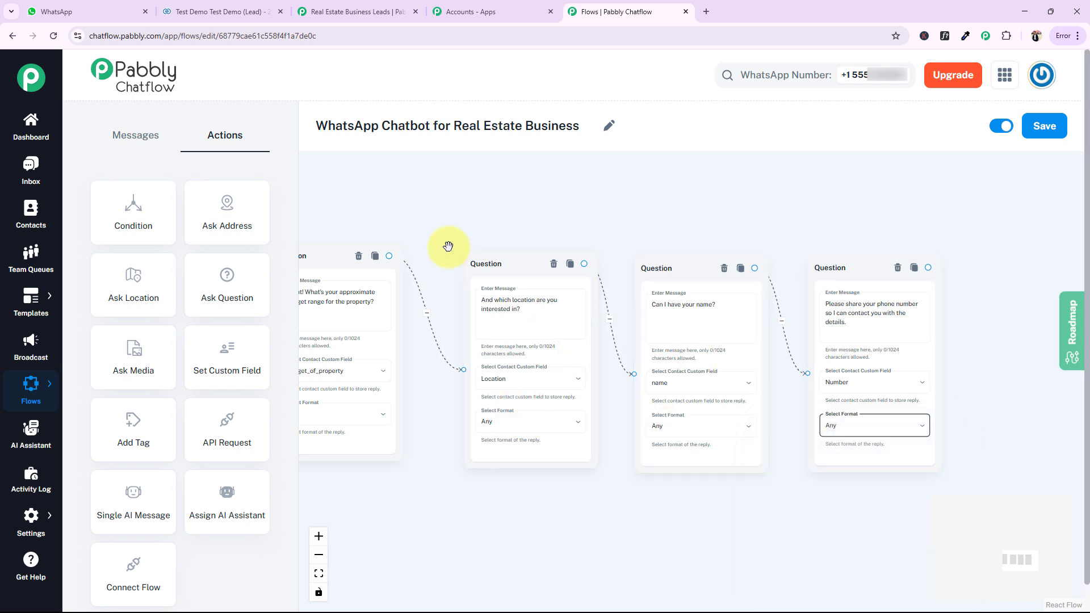
pyautogui.moveTo(447, 243); pyautogui.dragTo(505, 247)
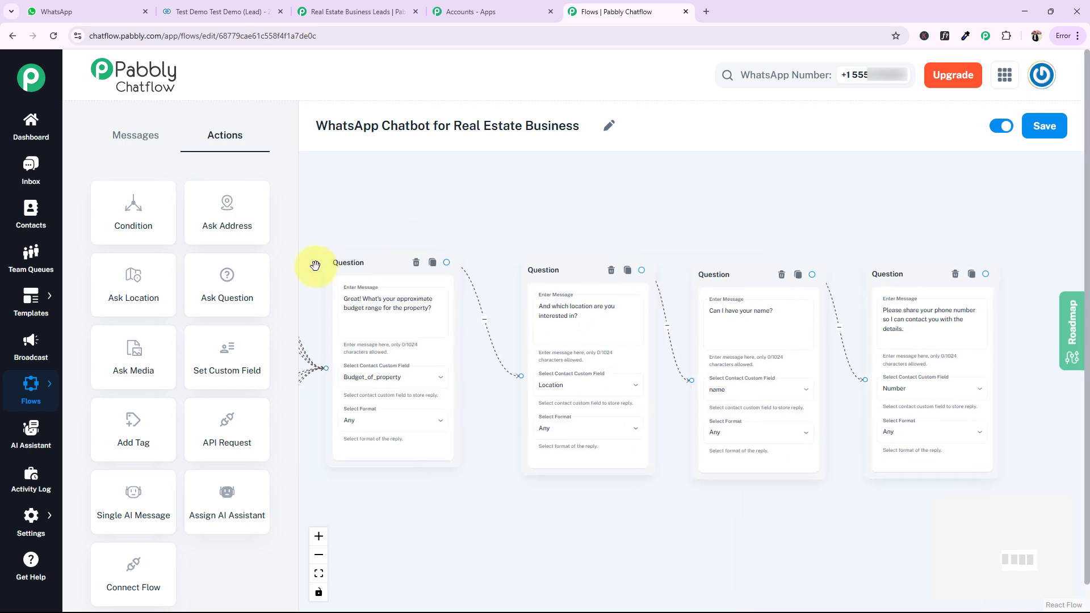
# Move the location, name and phone number question blocks closer together beside the budget question
pyautogui.click(655, 286)
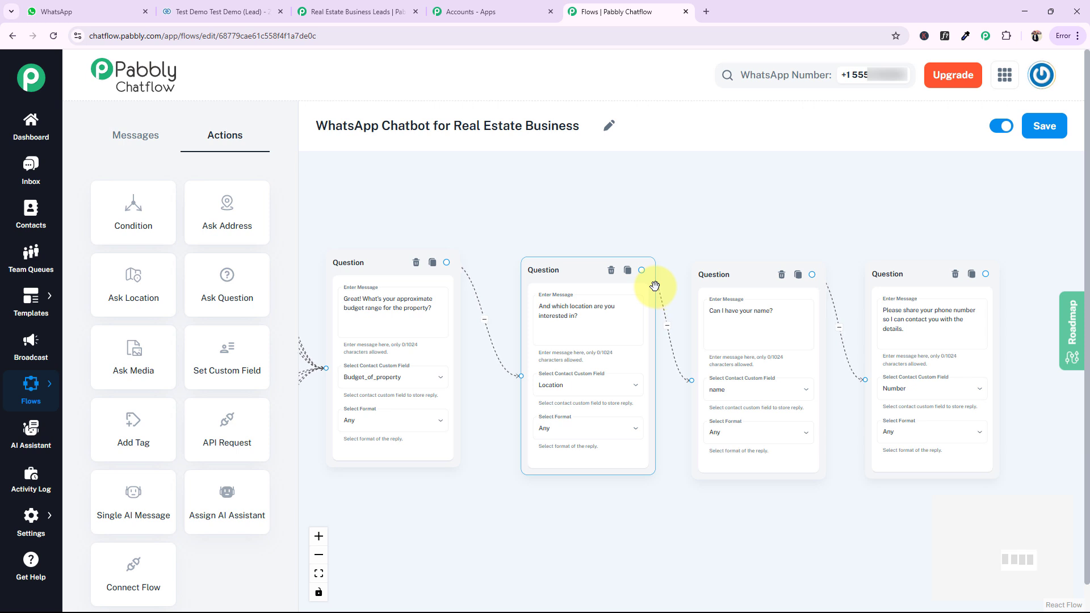
pyautogui.moveTo(562, 265); pyautogui.dragTo(536, 257)
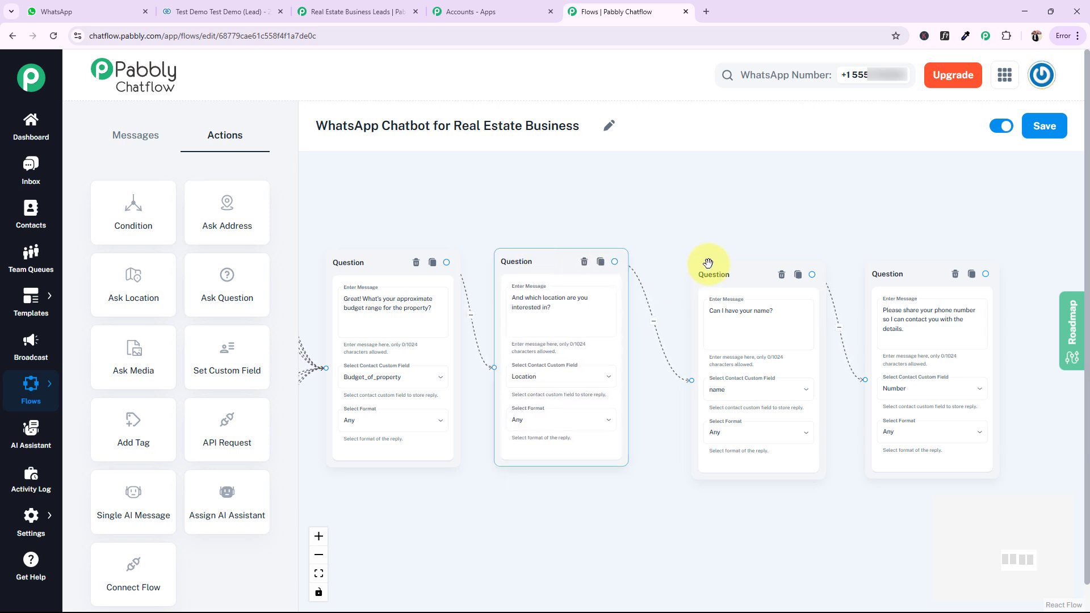
pyautogui.moveTo(708, 263); pyautogui.dragTo(677, 257)
pyautogui.moveTo(883, 275); pyautogui.dragTo(841, 274)
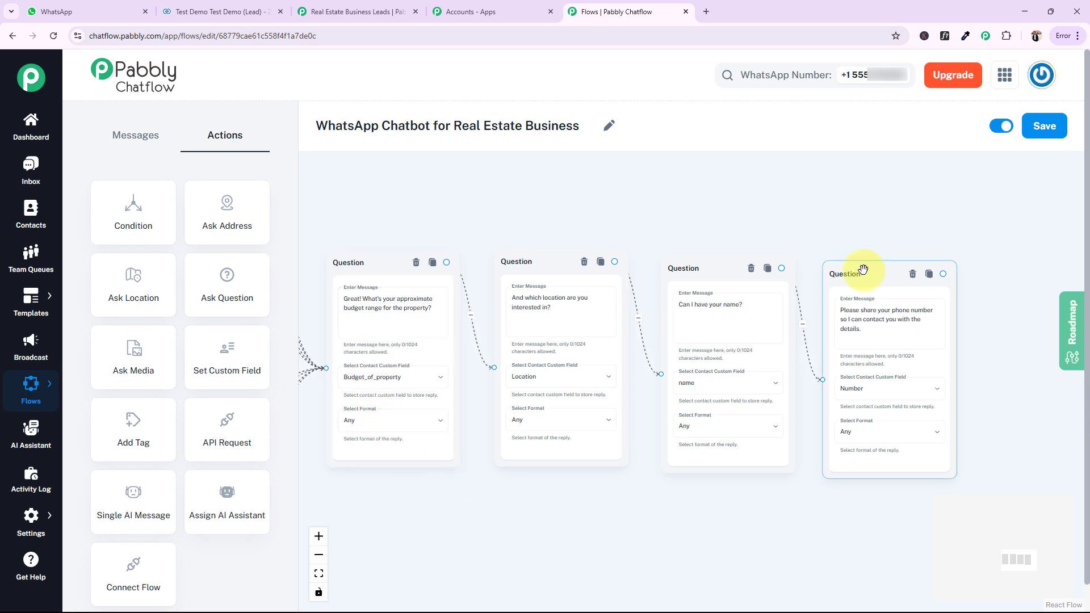
# Add an Add Tag block linked from the phone number question and set its tag to New Lead Real Estate Business
pyautogui.moveTo(803, 228); pyautogui.dragTo(669, 199)
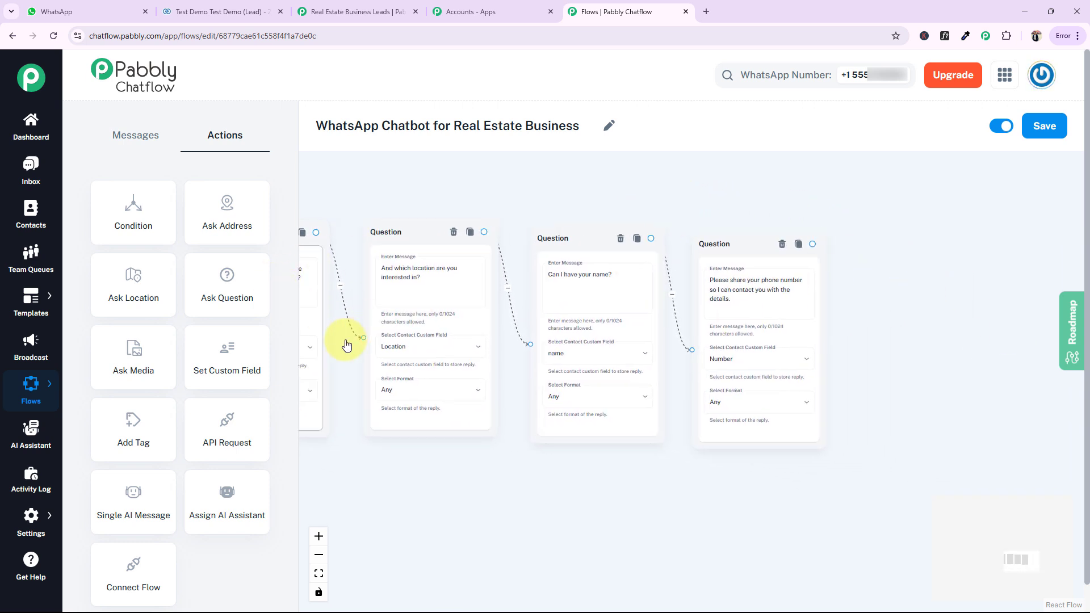
pyautogui.moveTo(123, 420); pyautogui.dragTo(880, 323)
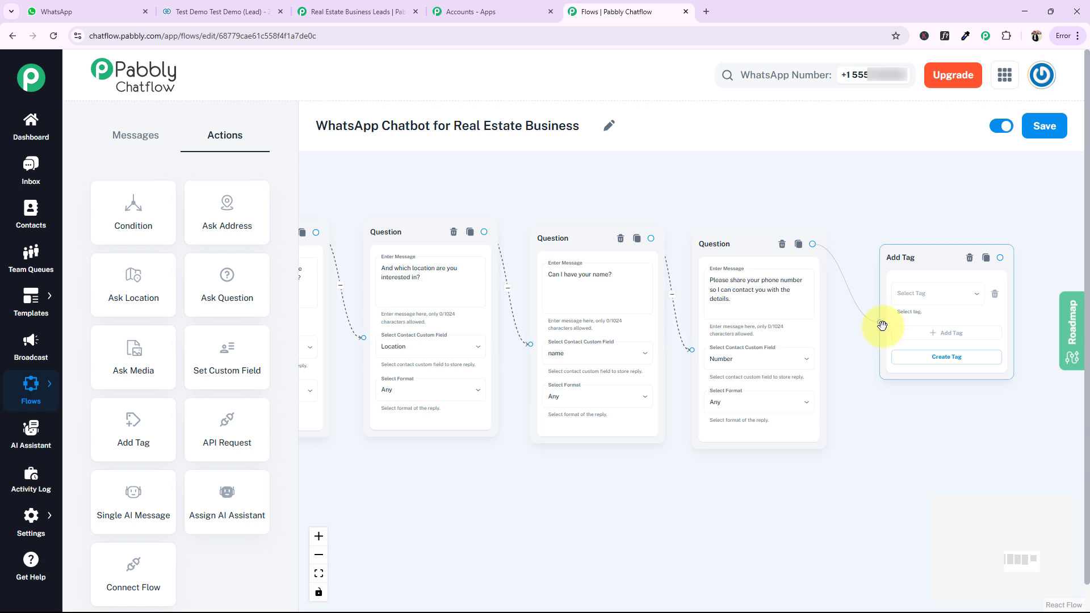
pyautogui.click(914, 299)
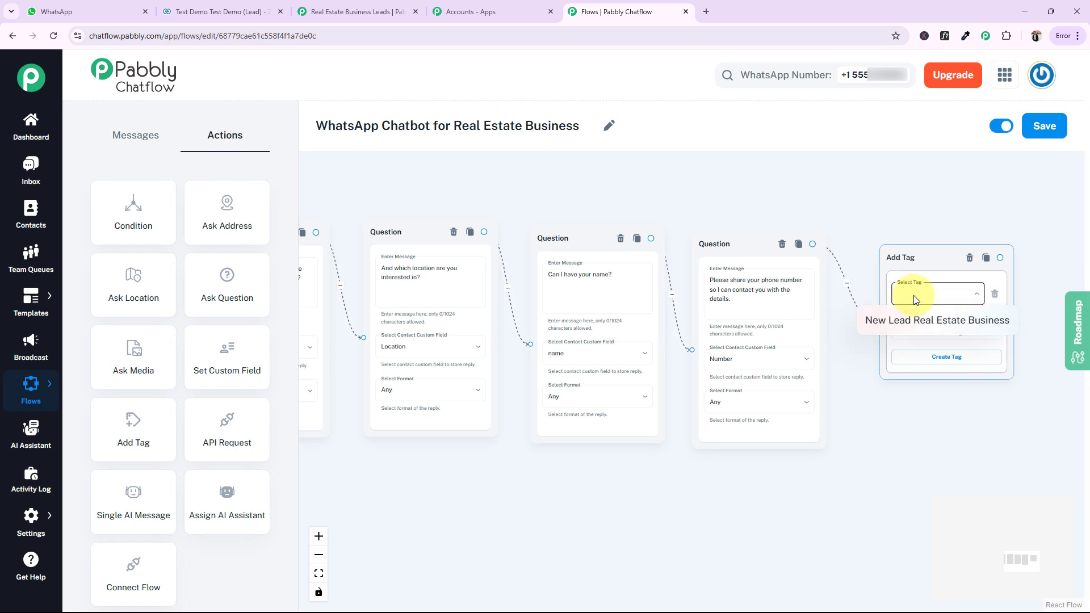
pyautogui.click(889, 321)
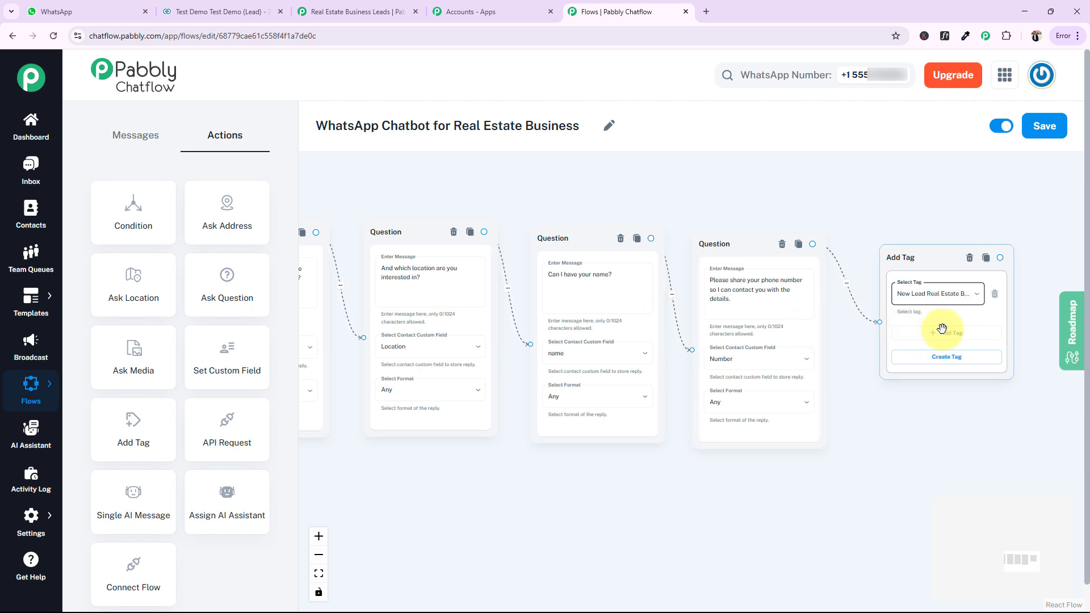
# Add an API Request block beside Add Tag, connect Add Tag to it, and open its request settings
pyautogui.moveTo(979, 445); pyautogui.dragTo(765, 430)
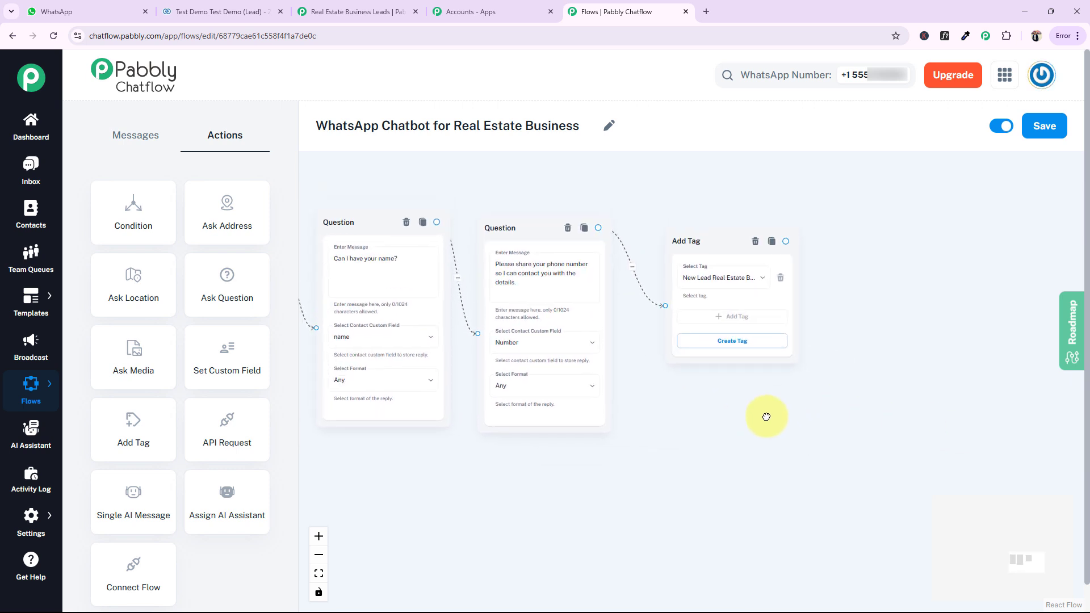
pyautogui.click(727, 343)
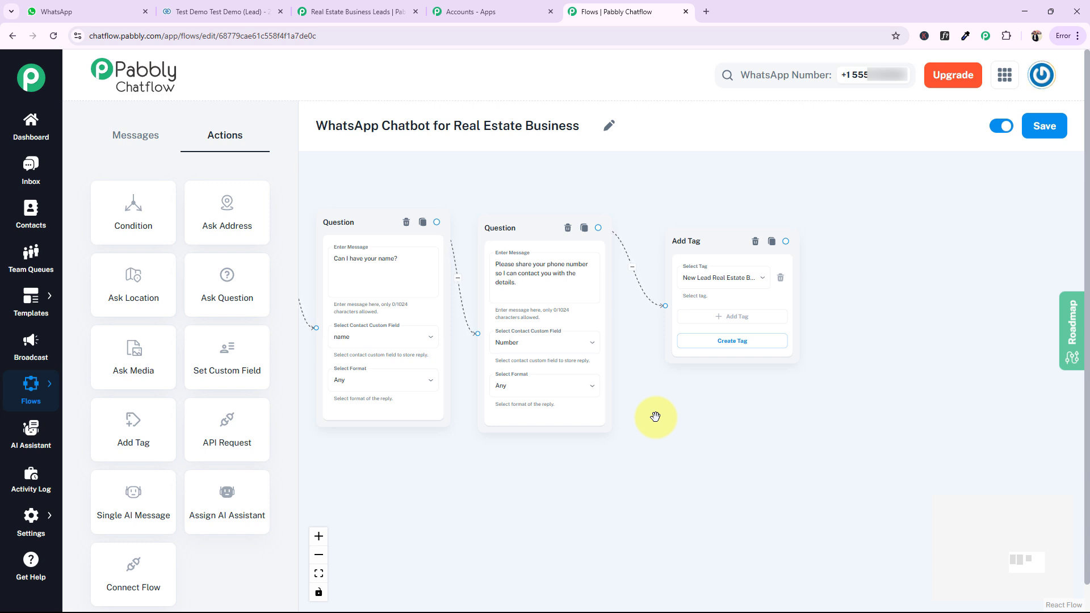
pyautogui.moveTo(212, 442); pyautogui.dragTo(881, 242)
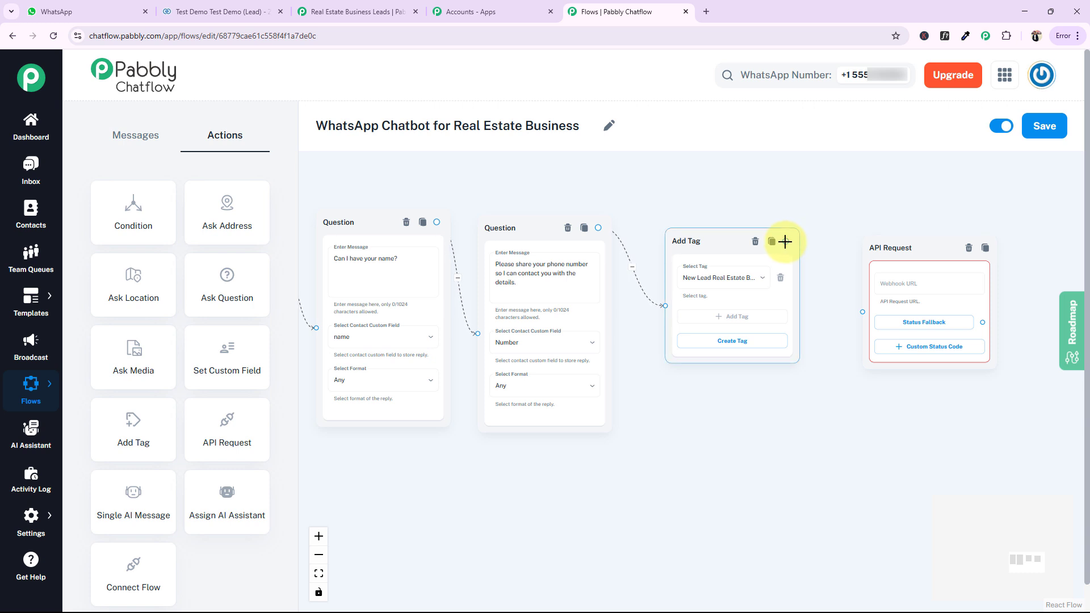
pyautogui.moveTo(785, 242); pyautogui.dragTo(861, 309)
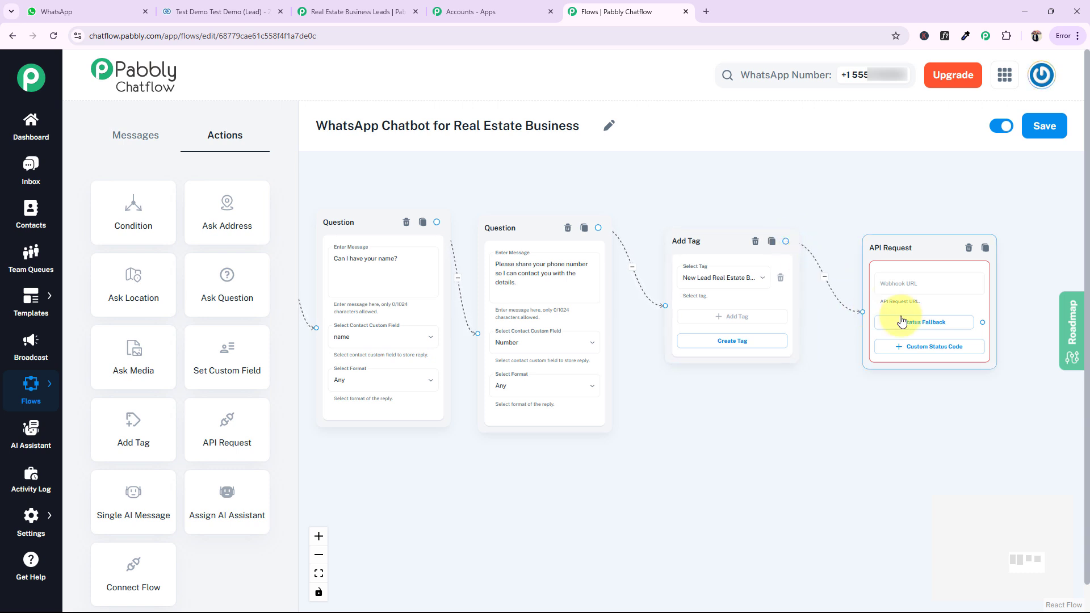
pyautogui.moveTo(899, 246); pyautogui.dragTo(885, 240)
pyautogui.click(890, 280)
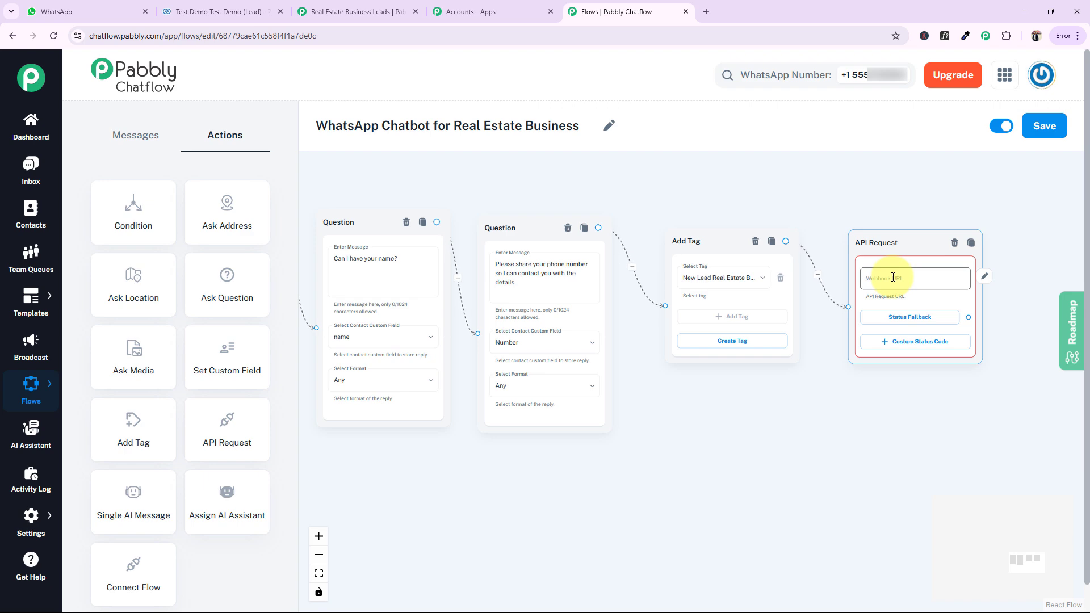
pyautogui.click(893, 277)
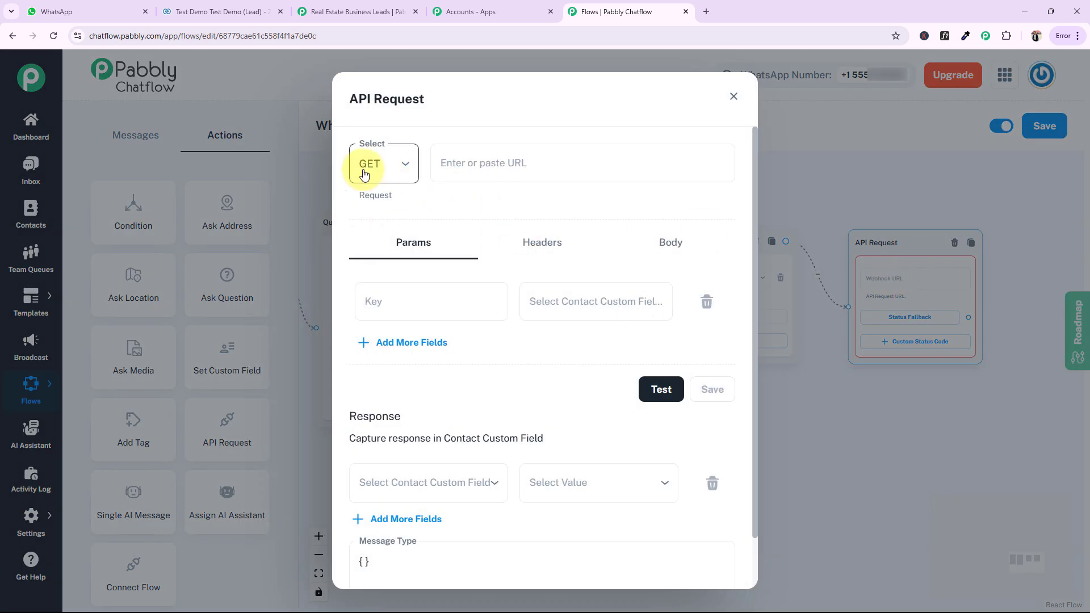
# Switch to Pabbly Connect and copy the webhook URL from the Webhook by Pabbly trigger of Real Estate Business Leads
pyautogui.click(335, 13)
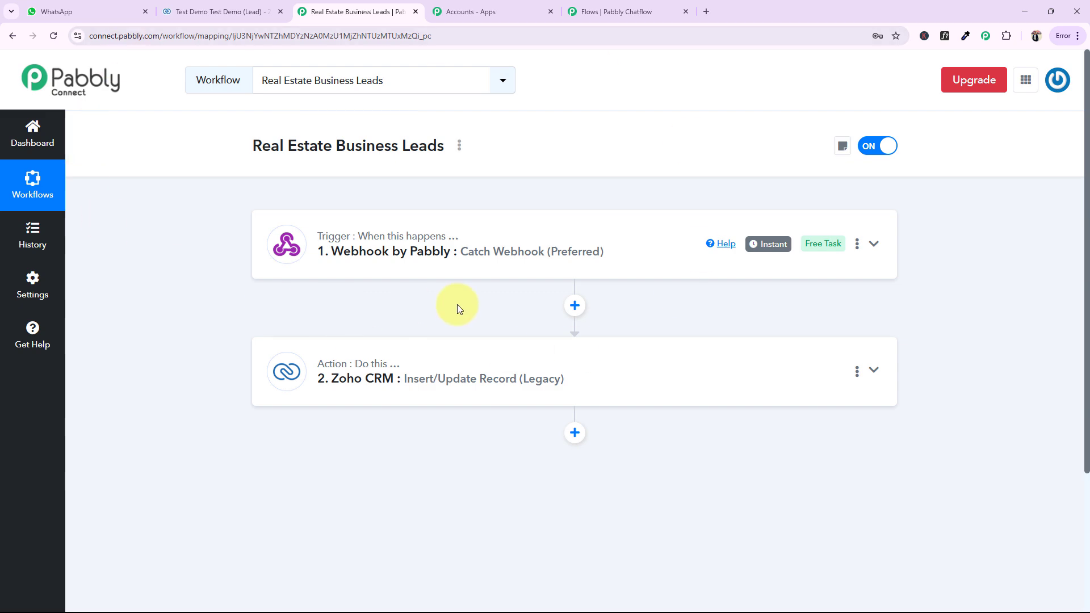
pyautogui.click(365, 254)
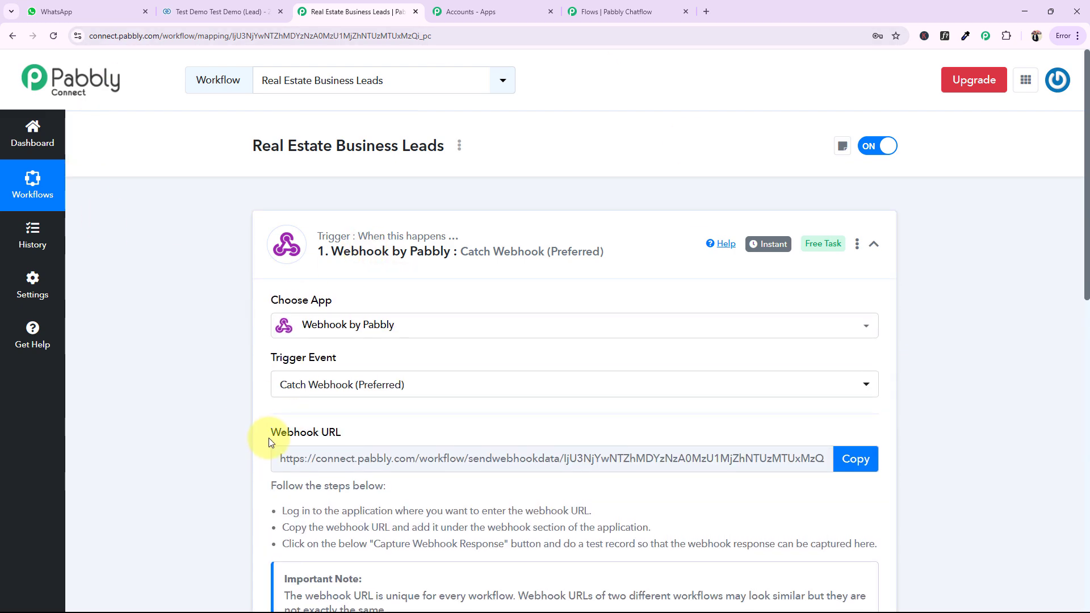
pyautogui.moveTo(303, 428); pyautogui.dragTo(323, 424)
pyautogui.click(436, 411)
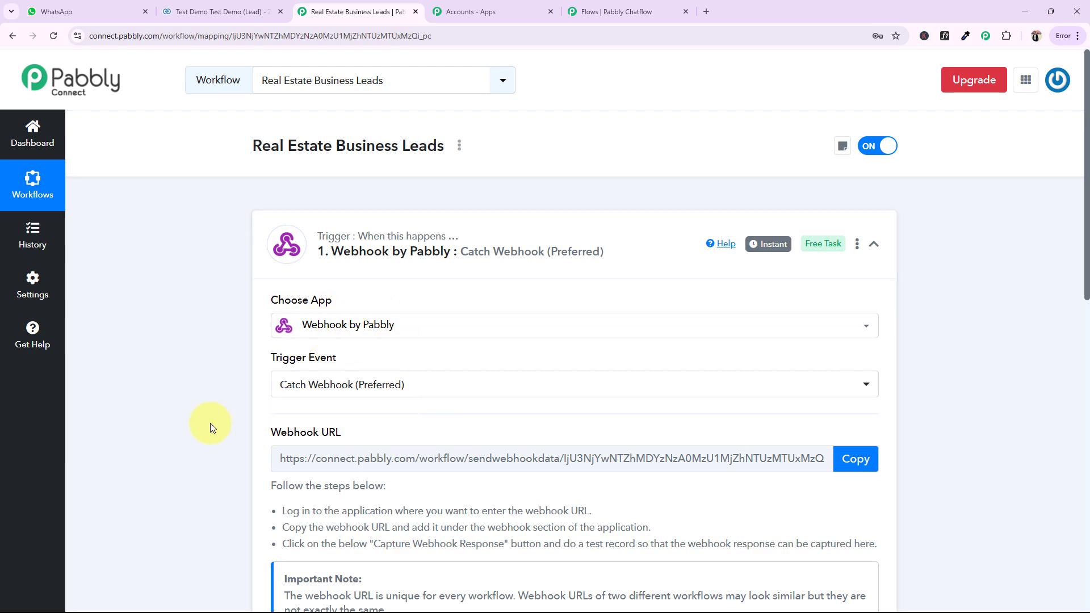
pyautogui.scroll(-1, 458, 445)
pyautogui.scroll(-2, 455, 441)
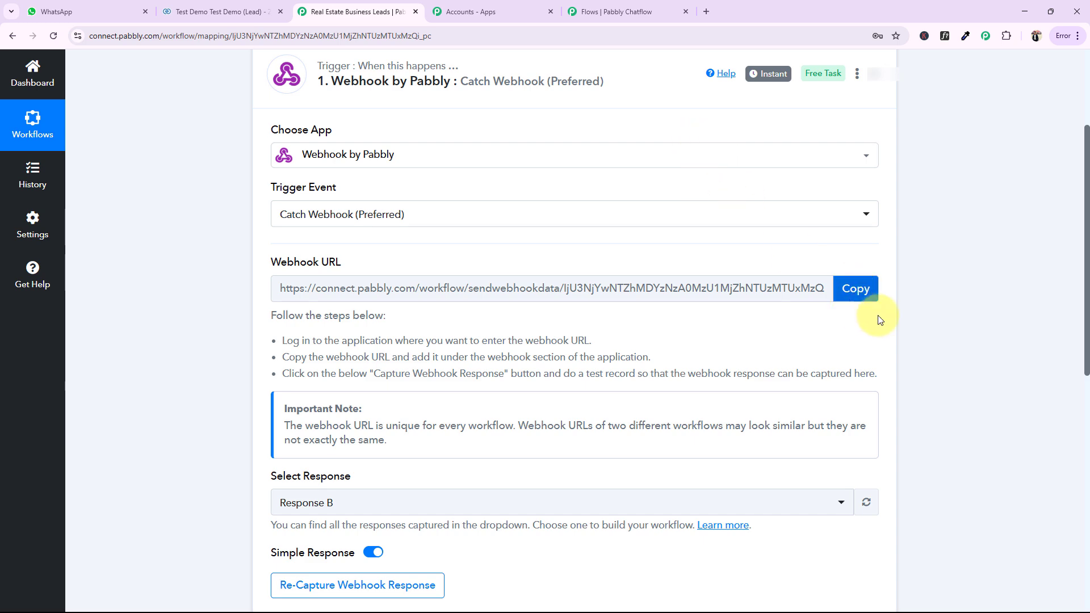
pyautogui.click(852, 288)
# Back in Pabbly Chatflow, paste the webhook URL into the API request and set the request method to POST
pyautogui.click(626, 10)
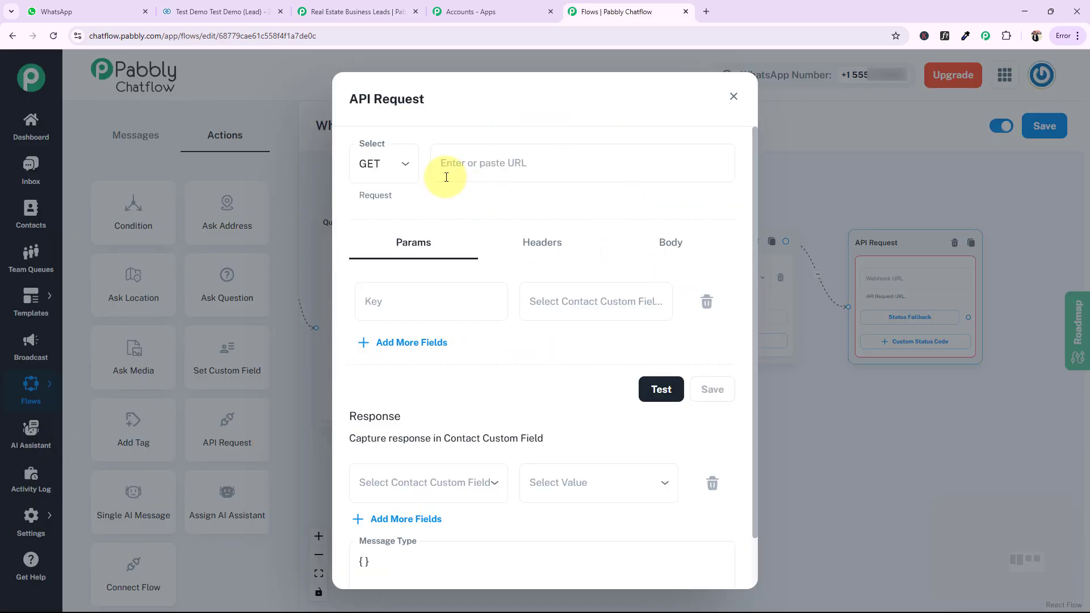
pyautogui.click(489, 162)
pyautogui.hotkey('ctrl', 'v')
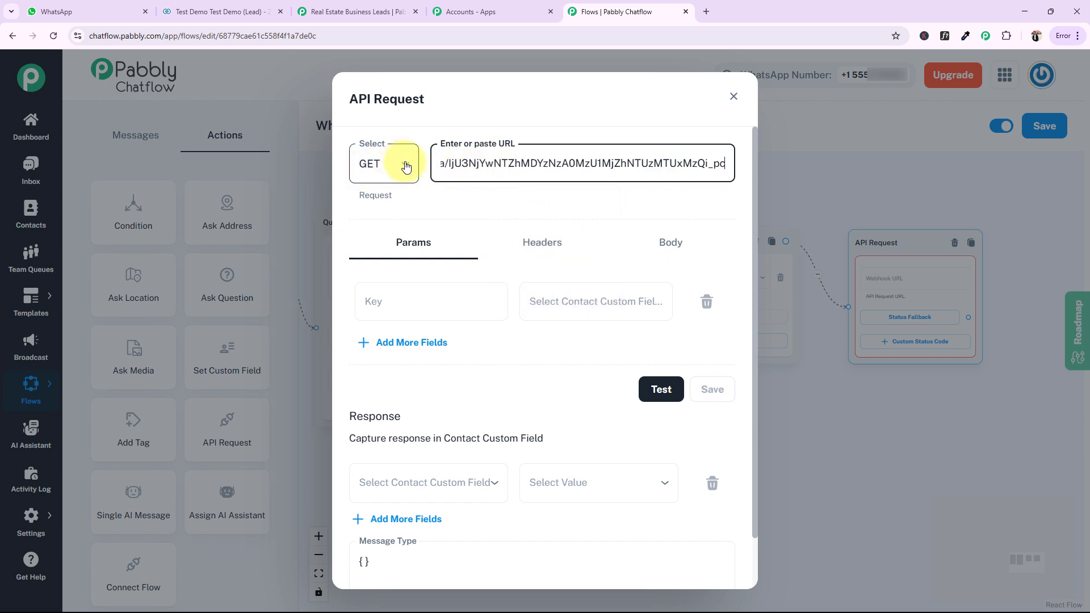
pyautogui.click(401, 166)
pyautogui.click(366, 224)
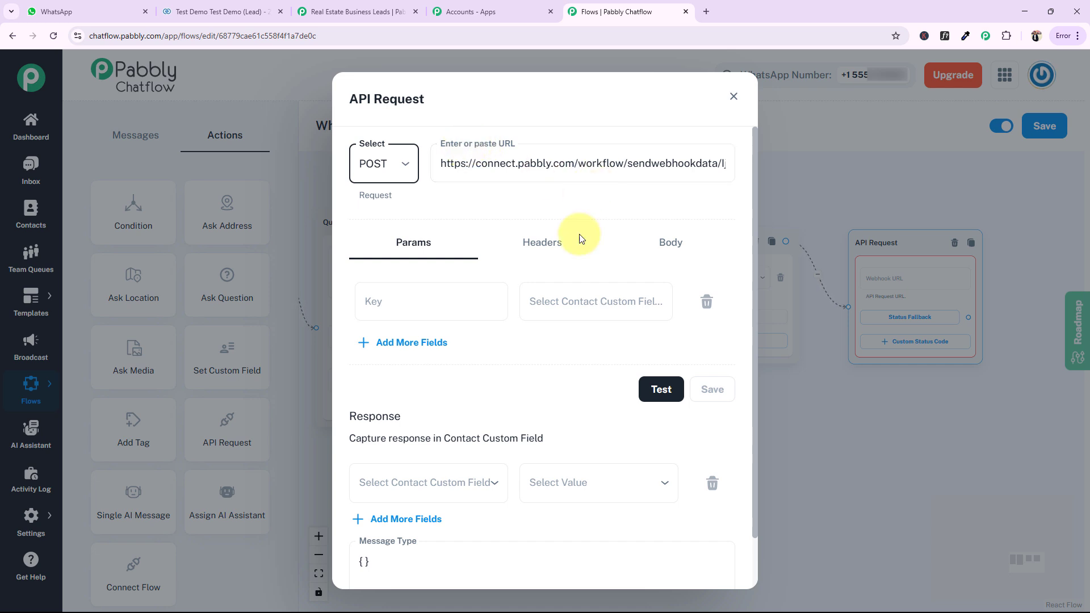
# Define the first request parameter with key Name and the custom field $name as its value
pyautogui.click(407, 306)
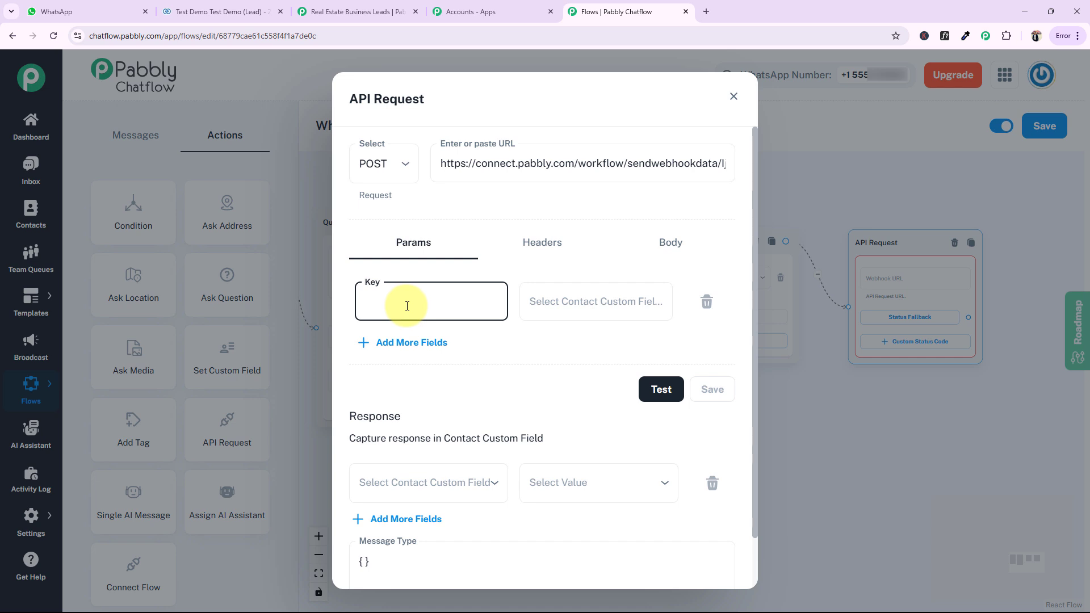
pyautogui.write('Name')
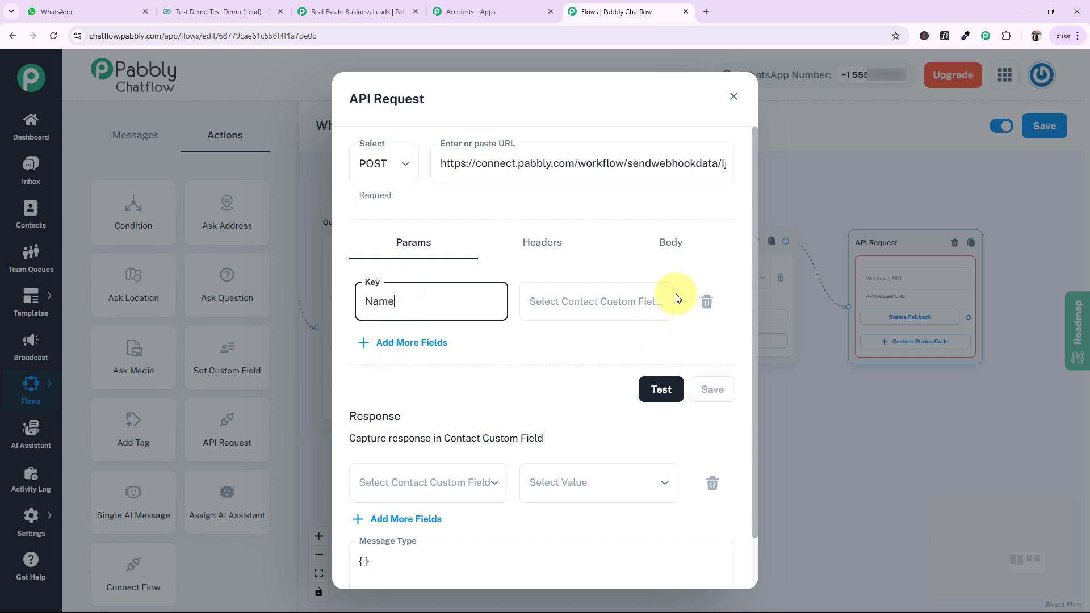
pyautogui.click(533, 310)
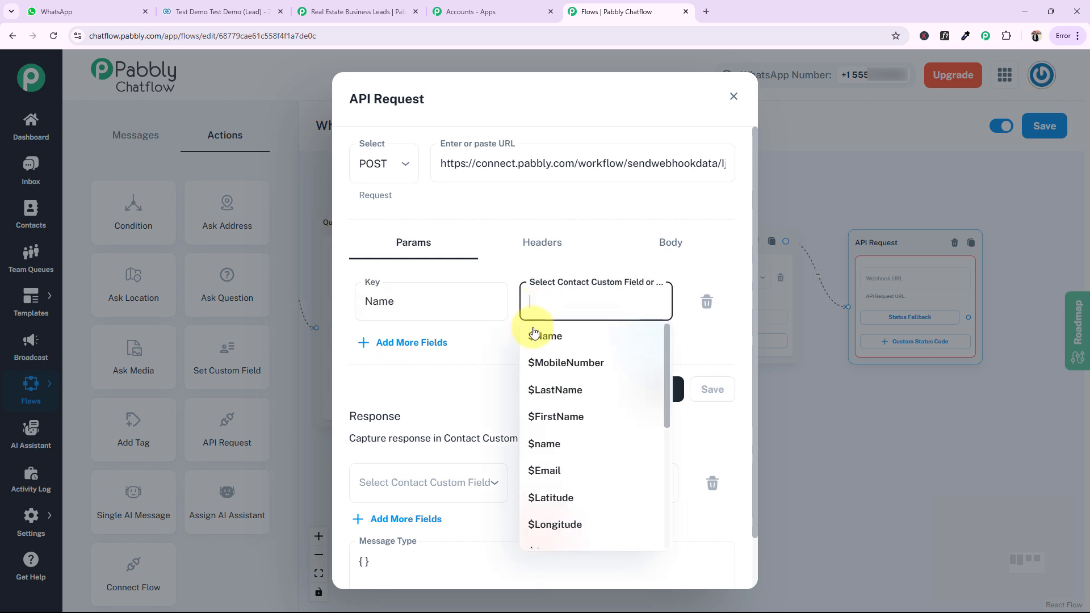
pyautogui.click(551, 450)
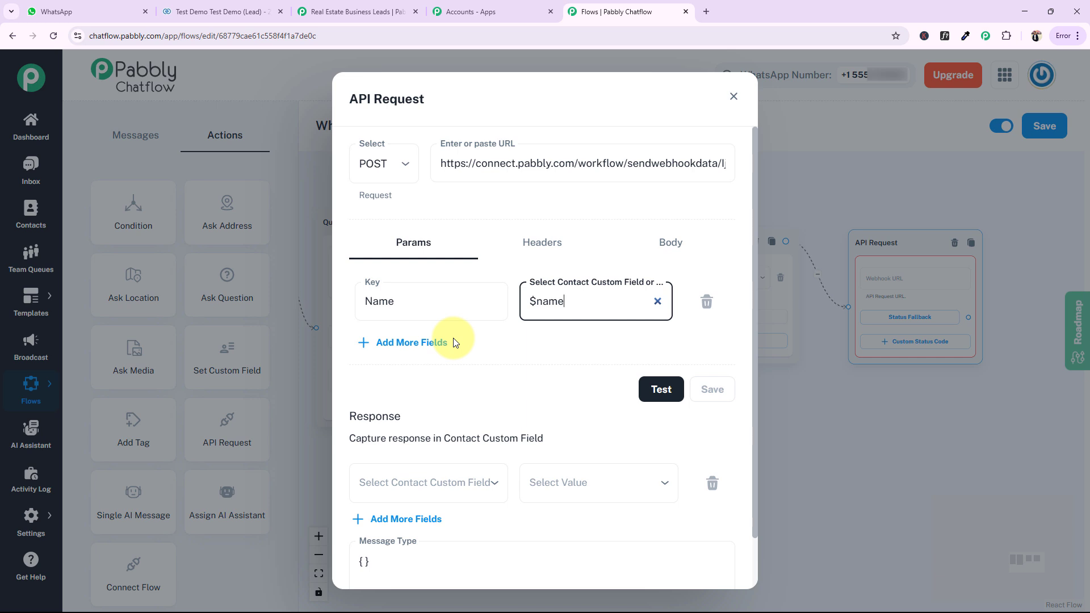
# Add a second request parameter with key Location mapped to the $Location custom field
pyautogui.click(428, 342)
pyautogui.click(397, 363)
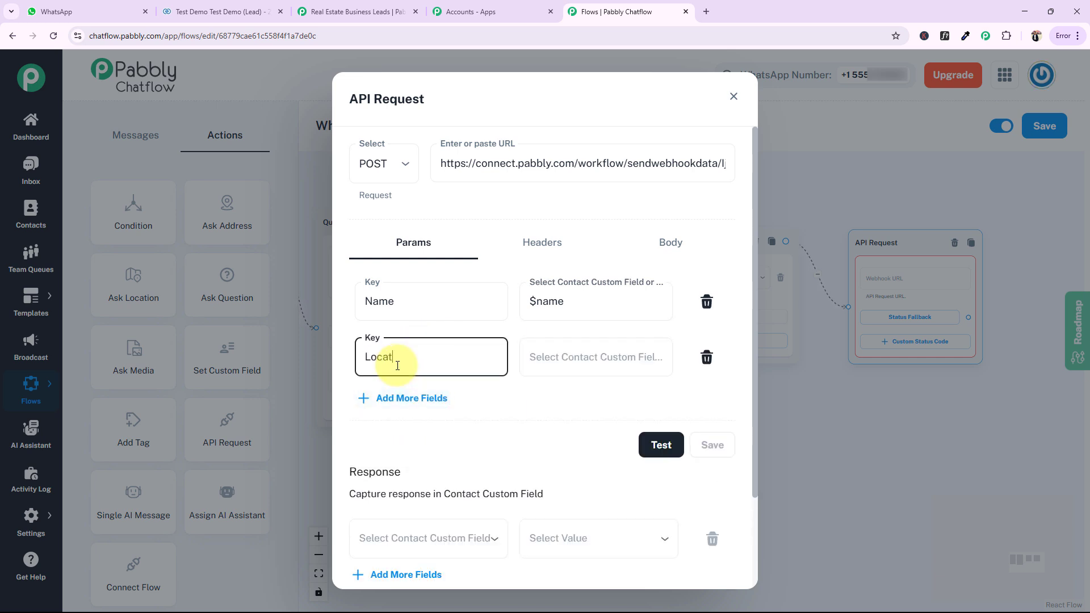
pyautogui.click(578, 356)
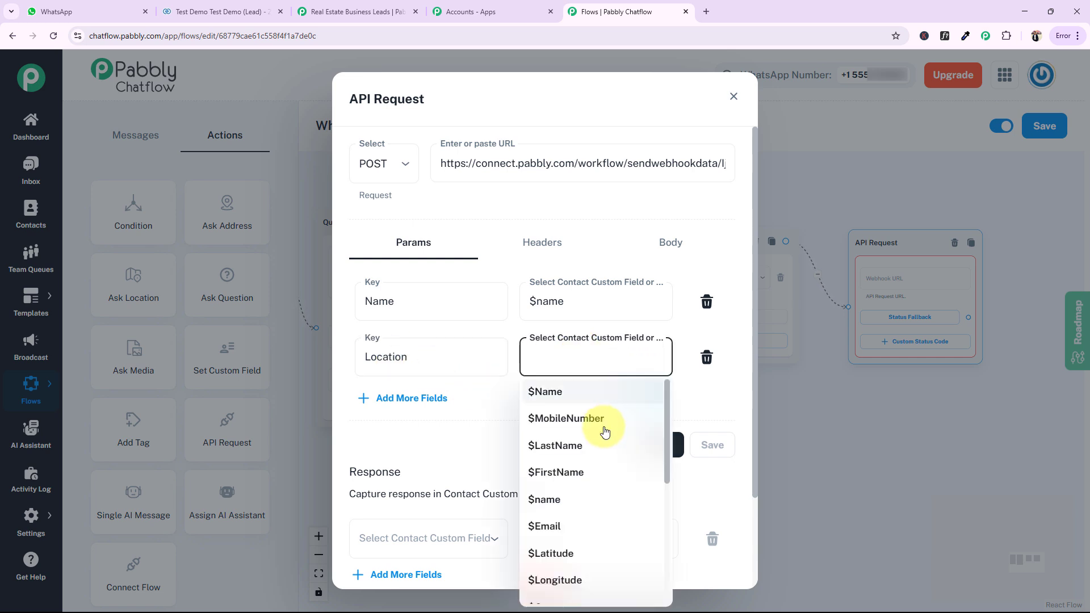
pyautogui.scroll(-2, 556, 531)
pyautogui.scroll(-2, 557, 554)
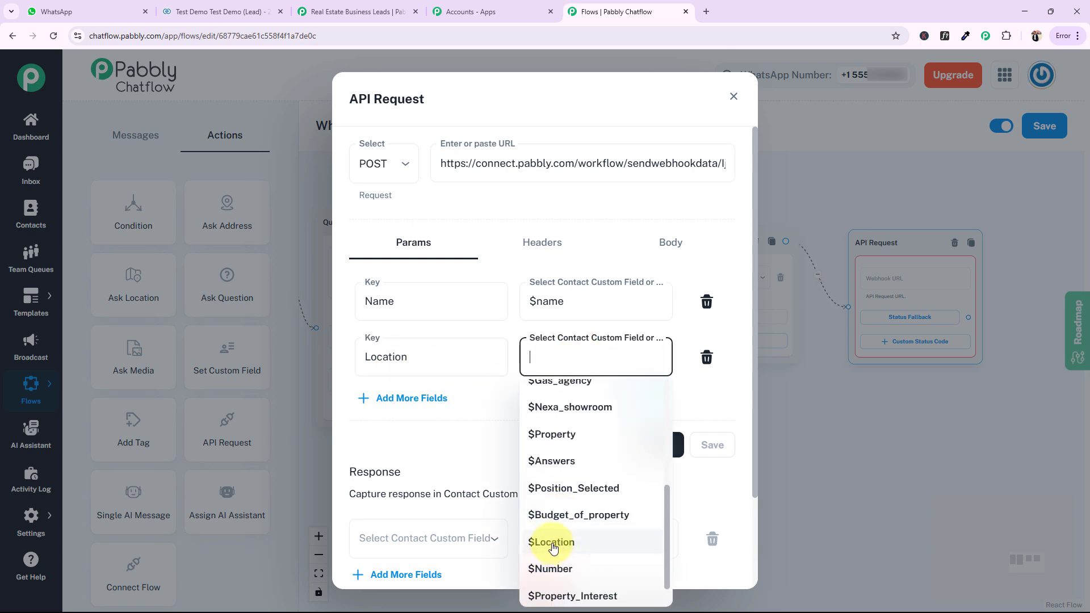
pyautogui.click(556, 539)
# Add a third request parameter with key Number mapped to the $Number custom field
pyautogui.click(428, 400)
pyautogui.click(402, 417)
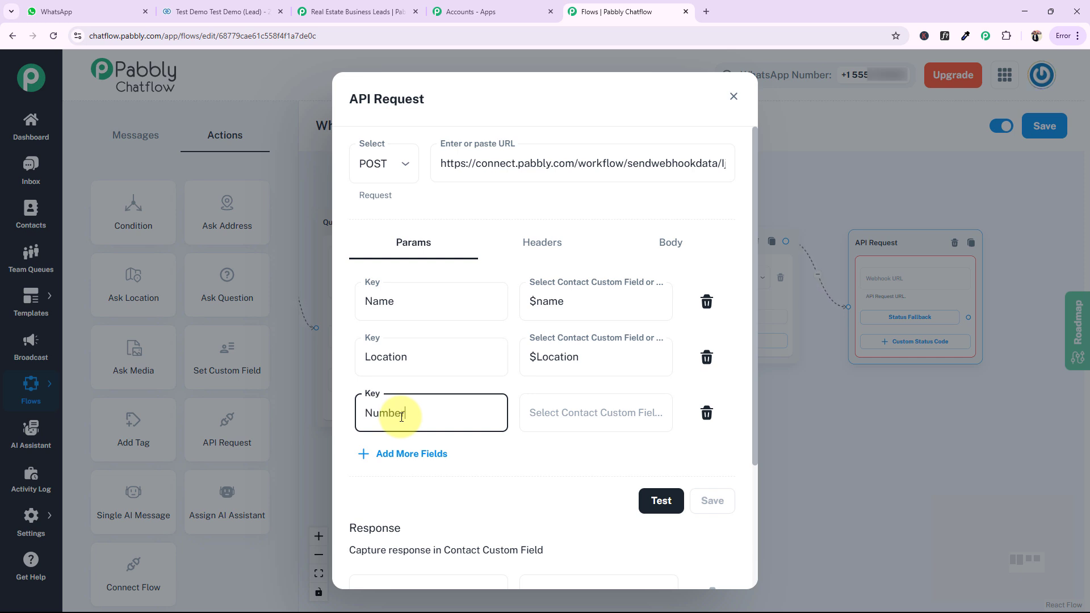
pyautogui.click(562, 426)
pyautogui.scroll(-2, 568, 345)
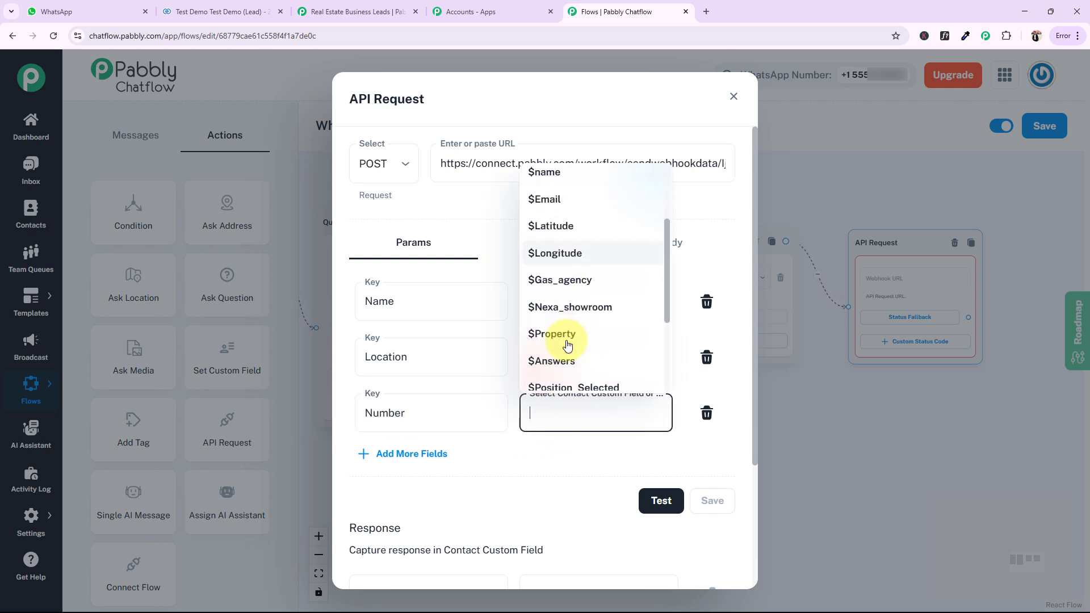
pyautogui.scroll(-5, 567, 344)
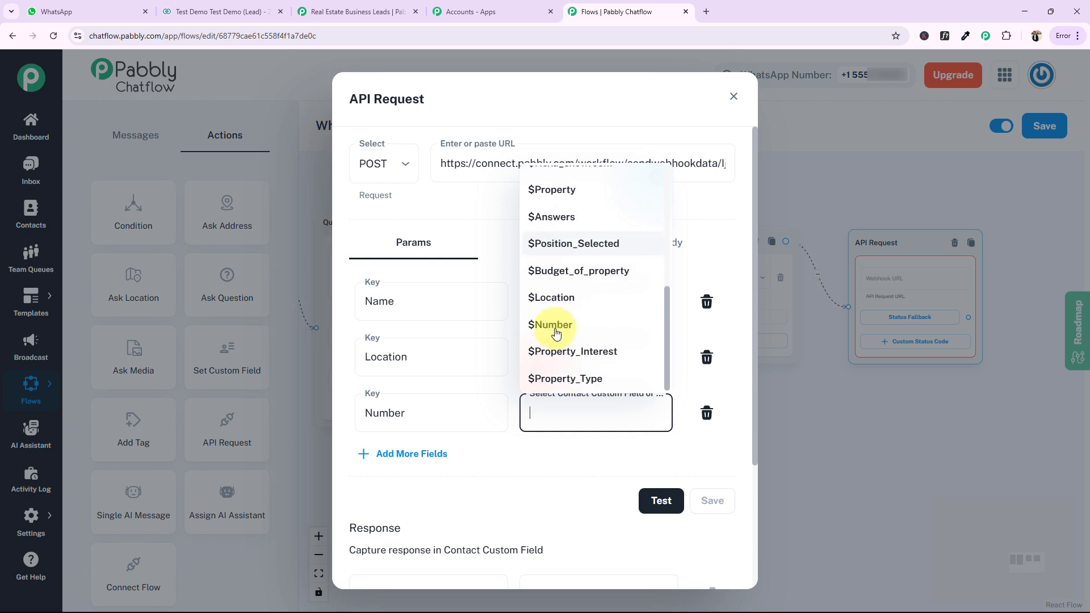
pyautogui.click(556, 330)
# Add a fourth request parameter with key Budget mapped to the $Budget_of_property custom field
pyautogui.click(391, 460)
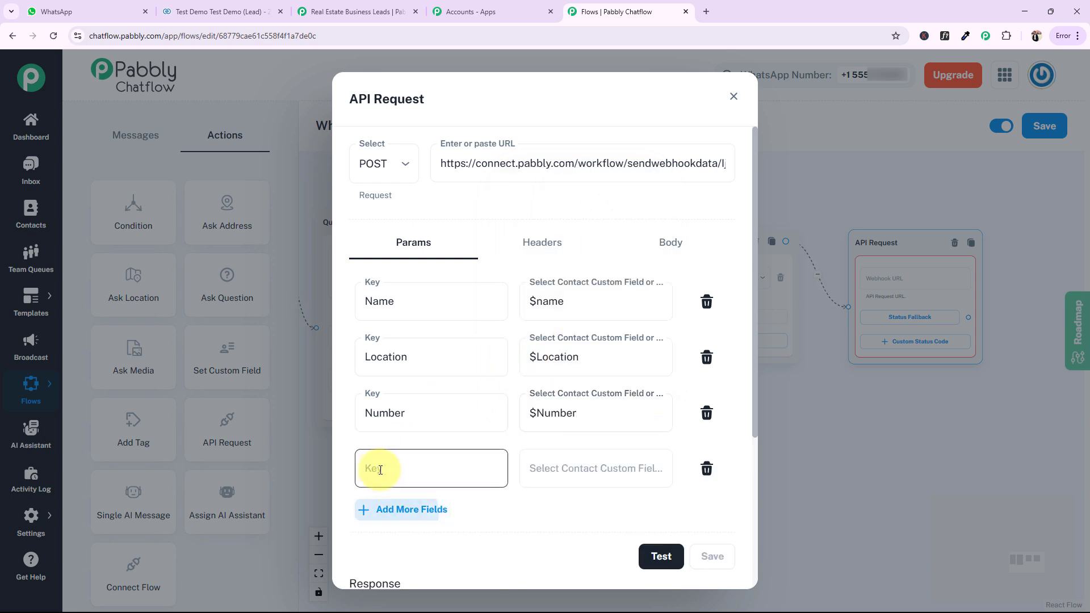
pyautogui.click(384, 469)
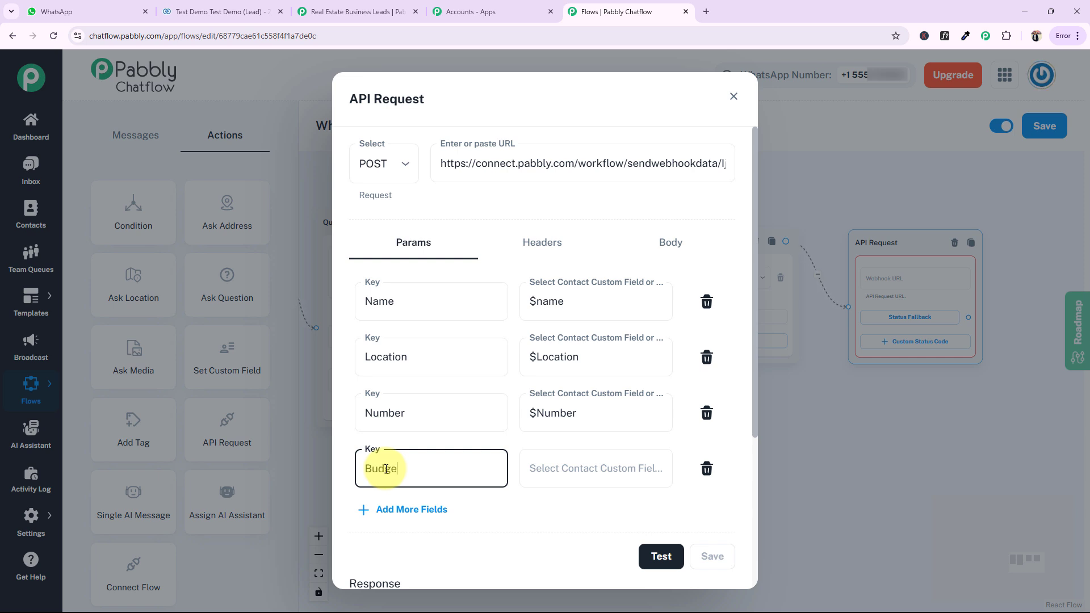
pyautogui.click(577, 467)
pyautogui.scroll(-5, 590, 398)
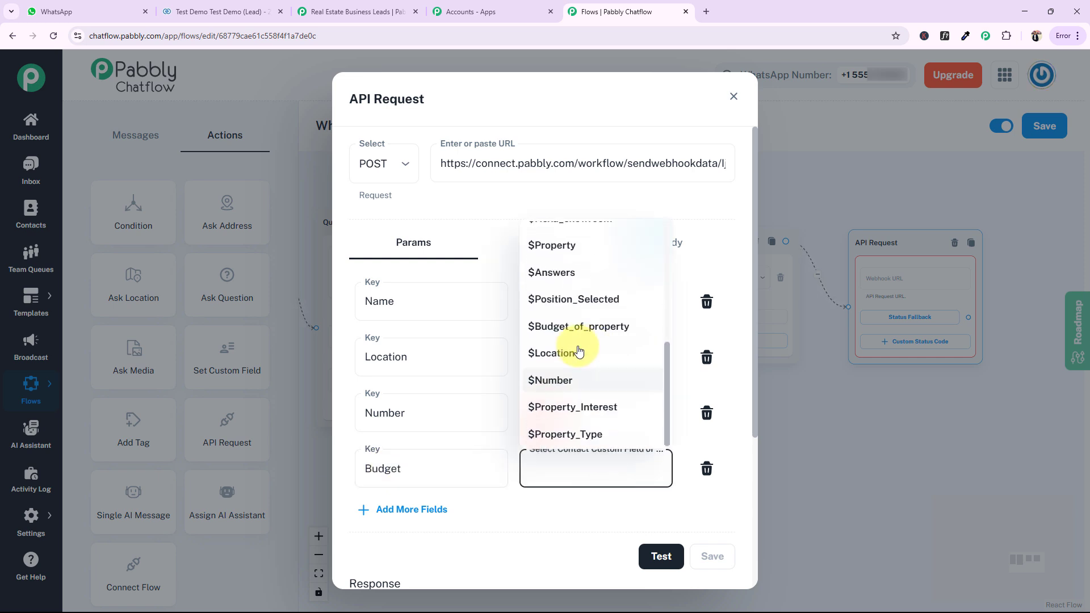
pyautogui.click(563, 329)
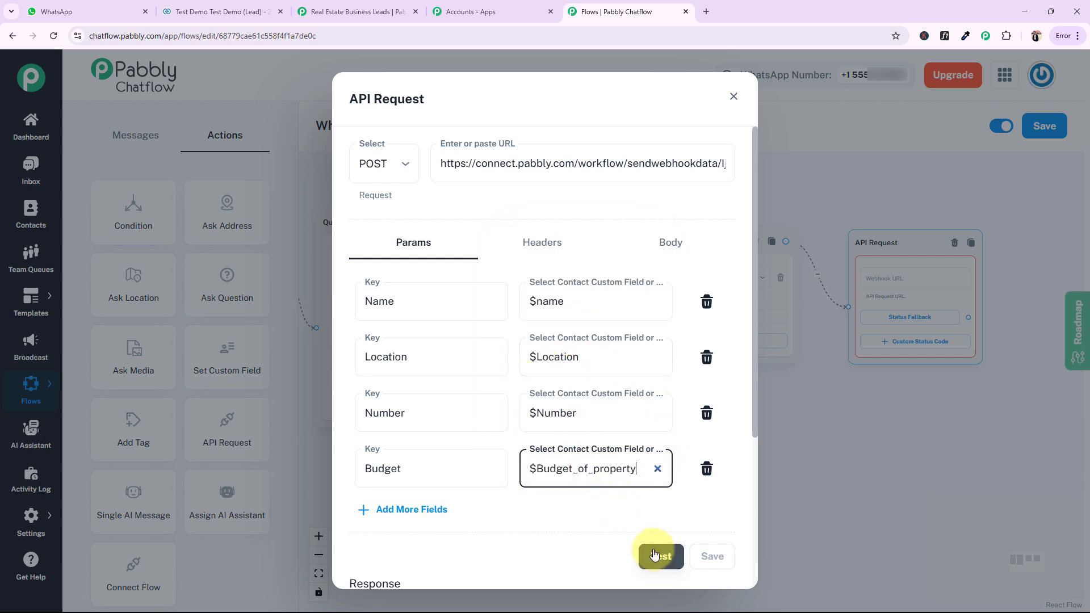
# Recapture the webhook response in the Pabbly Connect workflow by sending a test of the API request from Pabbly Chatflow
pyautogui.click(358, 12)
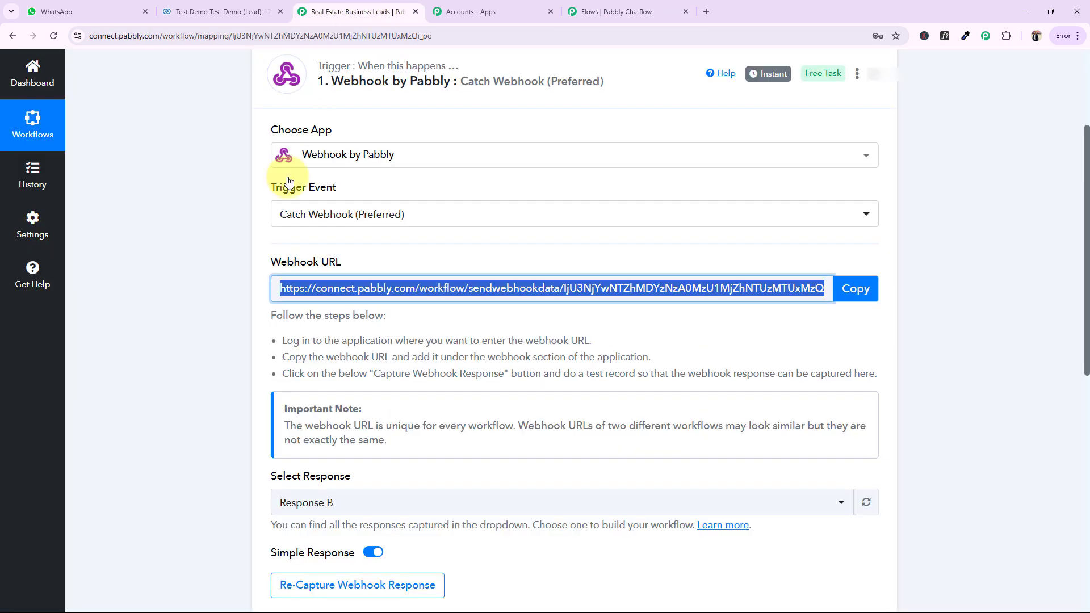
pyautogui.scroll(-3, 216, 471)
pyautogui.click(309, 415)
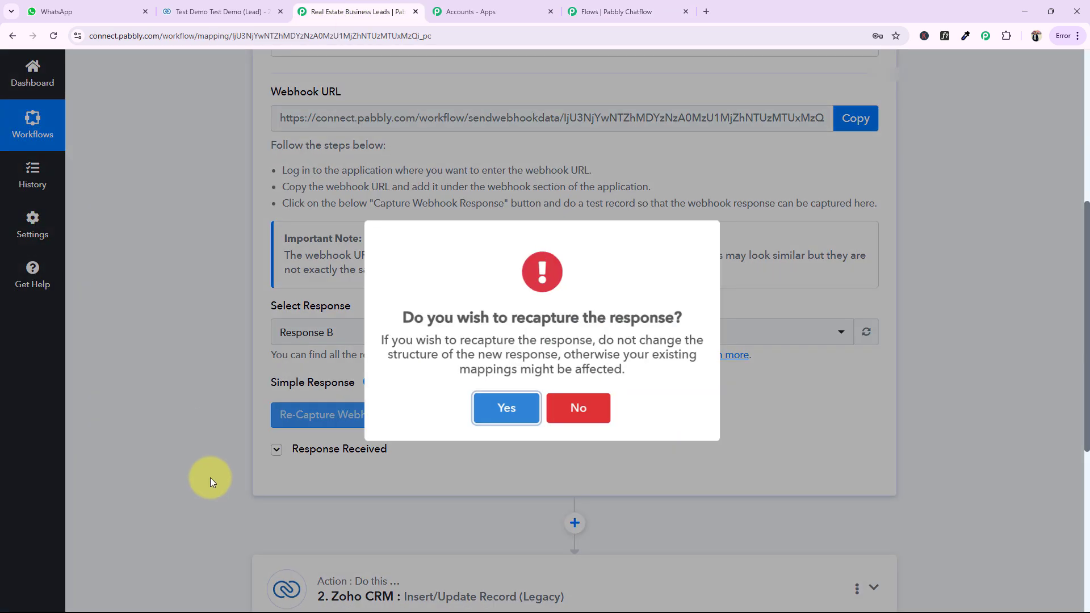
pyautogui.click(499, 410)
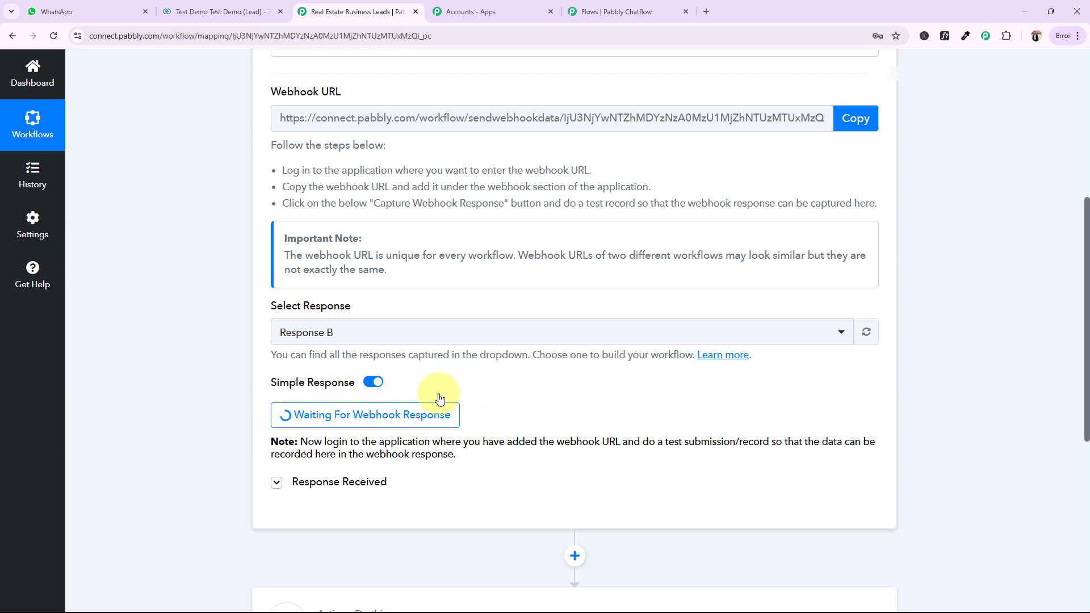
pyautogui.click(606, 7)
pyautogui.click(653, 555)
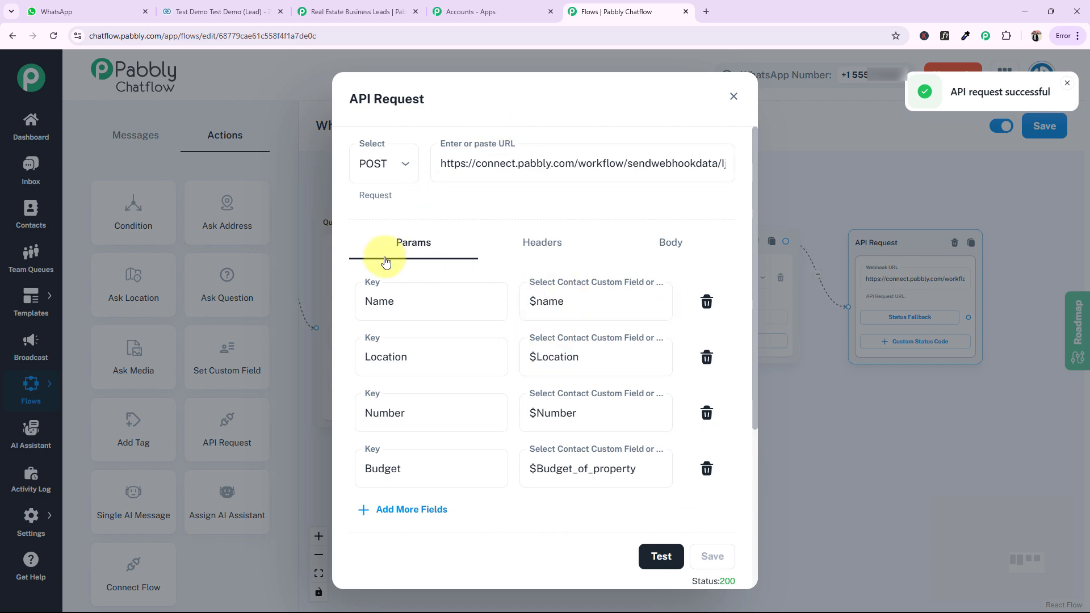
# Switch to the Pabbly Connect workflow, check the captured Number, Name, Location and Budget values, and collapse the webhook trigger
pyautogui.click(358, 11)
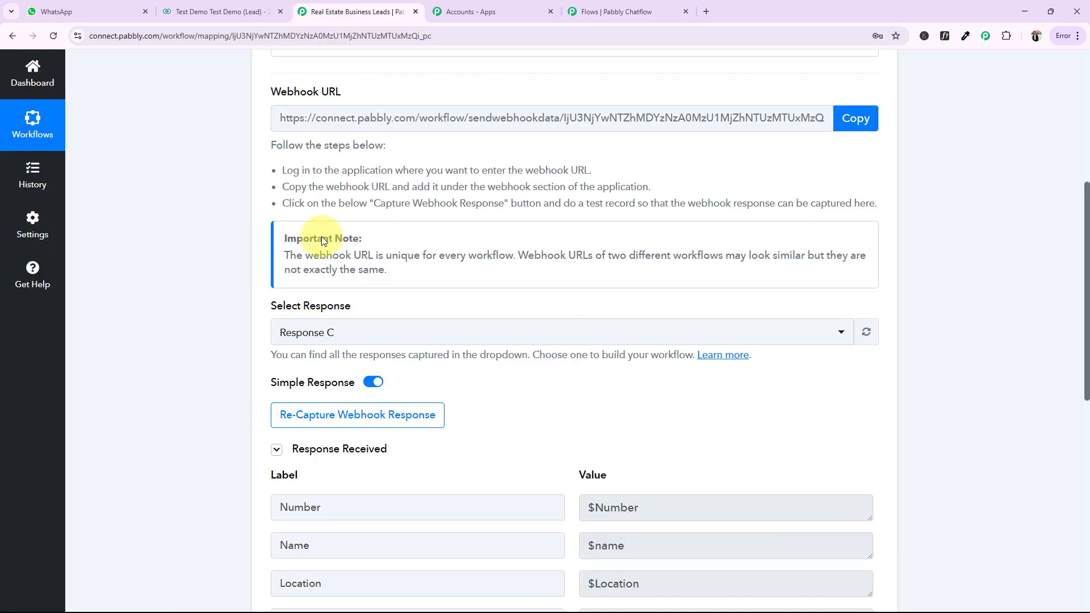
pyautogui.scroll(-3, 198, 379)
pyautogui.moveTo(698, 407); pyautogui.dragTo(598, 411)
pyautogui.moveTo(642, 374); pyautogui.dragTo(582, 375)
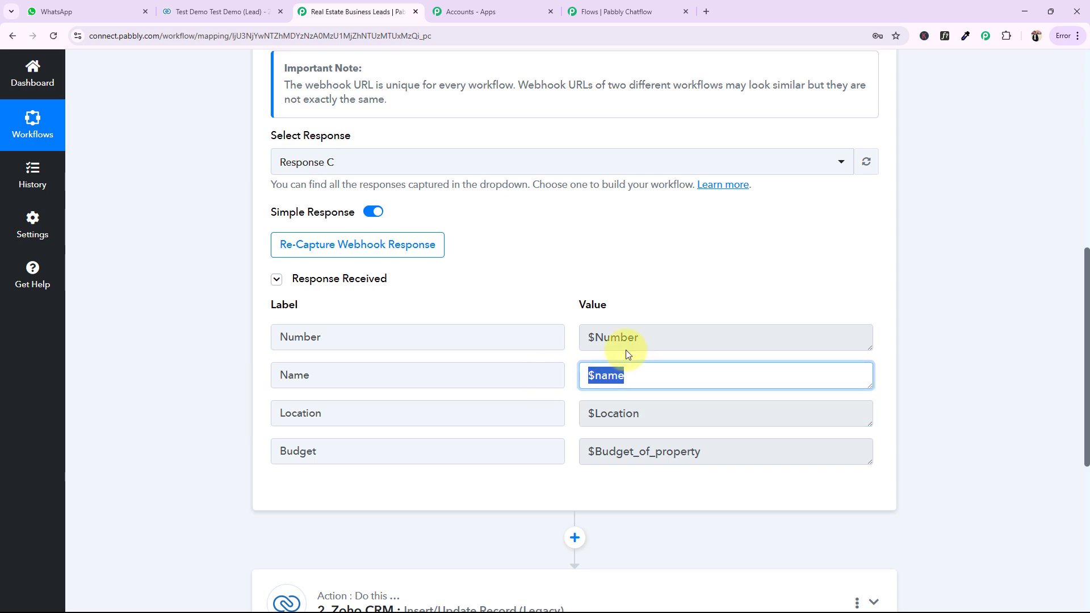
pyautogui.moveTo(651, 341); pyautogui.dragTo(532, 344)
pyautogui.click(232, 370)
pyautogui.scroll(9, 233, 370)
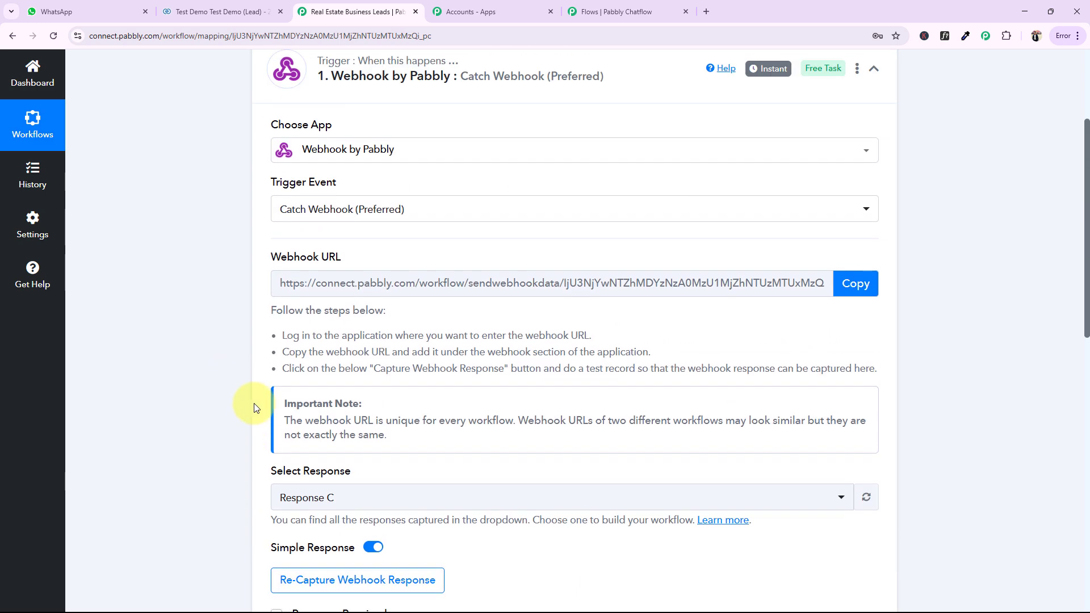
pyautogui.click(443, 241)
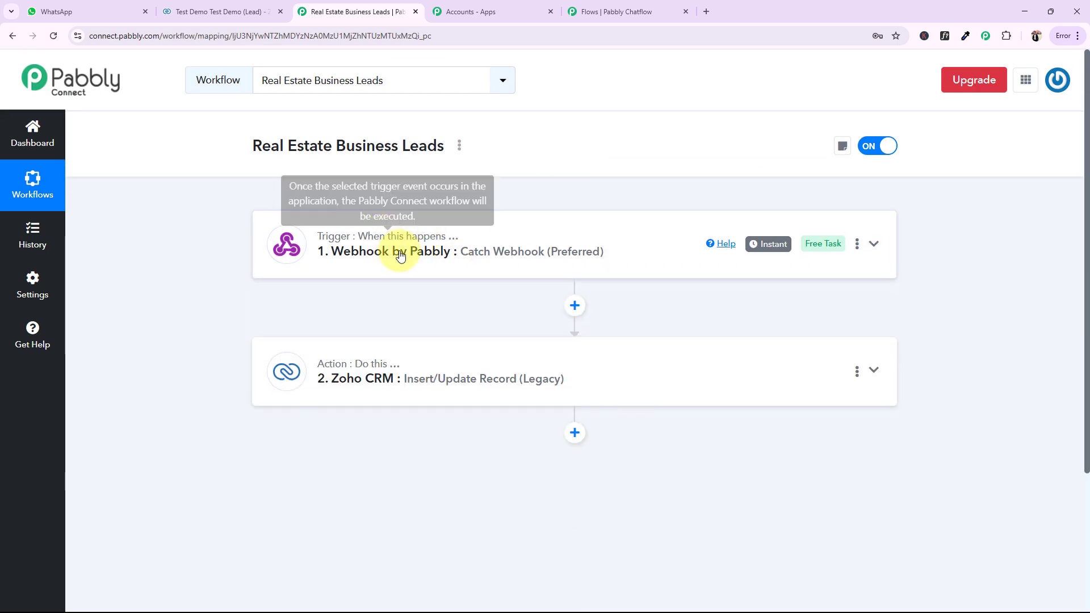
# Open the Zoho CRM Insert/Update Record action and review its module, layout and name field mappings
pyautogui.click(349, 372)
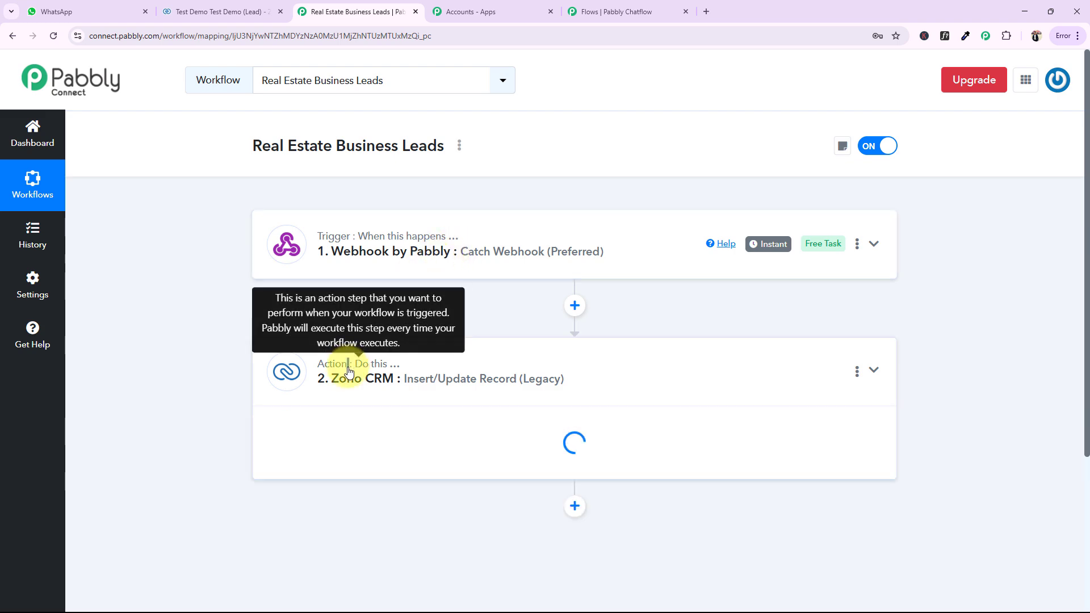
pyautogui.scroll(-3, 356, 370)
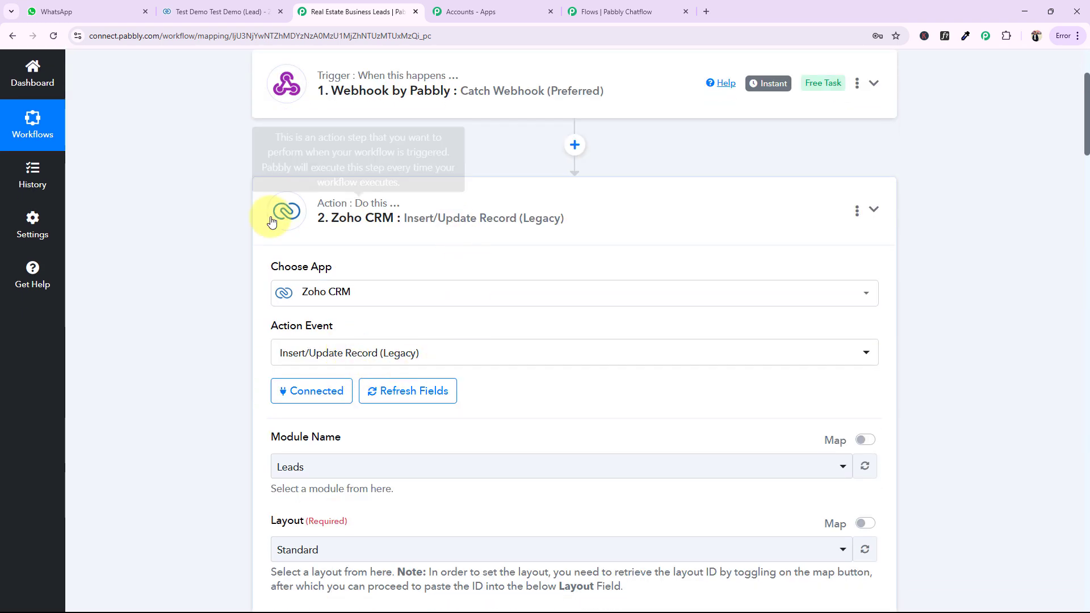
pyautogui.scroll(-2, 208, 371)
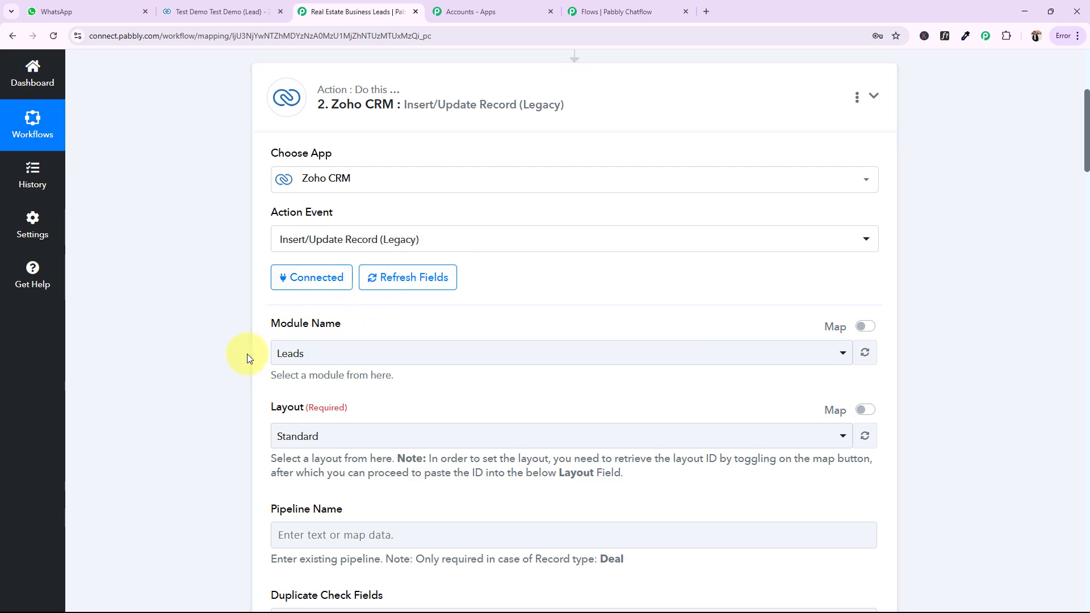
pyautogui.scroll(-5, 247, 354)
pyautogui.scroll(5, 249, 359)
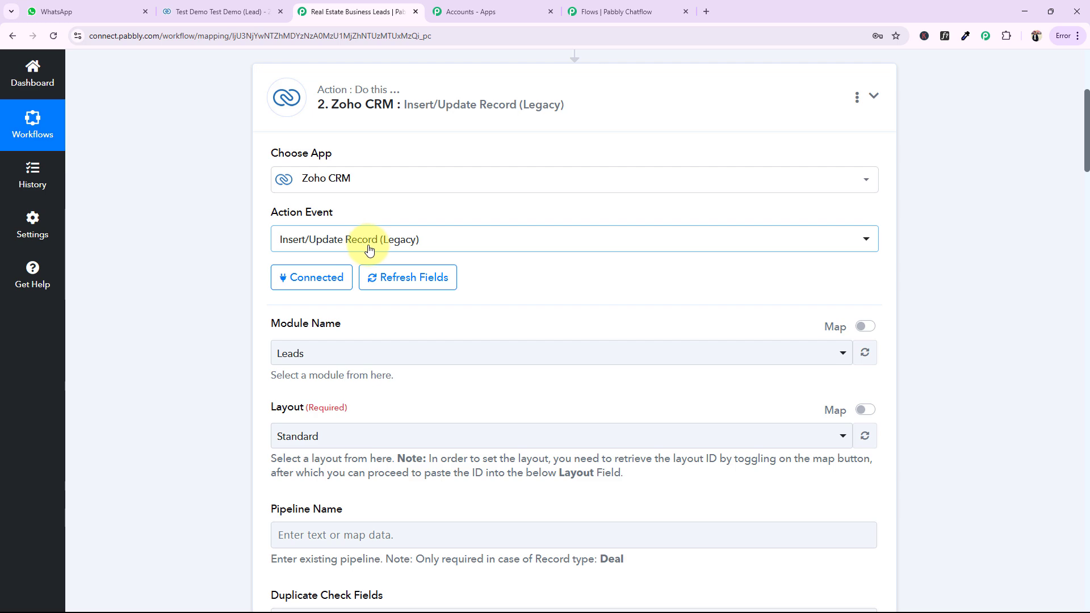
pyautogui.scroll(4, 369, 244)
pyautogui.scroll(-2, 366, 222)
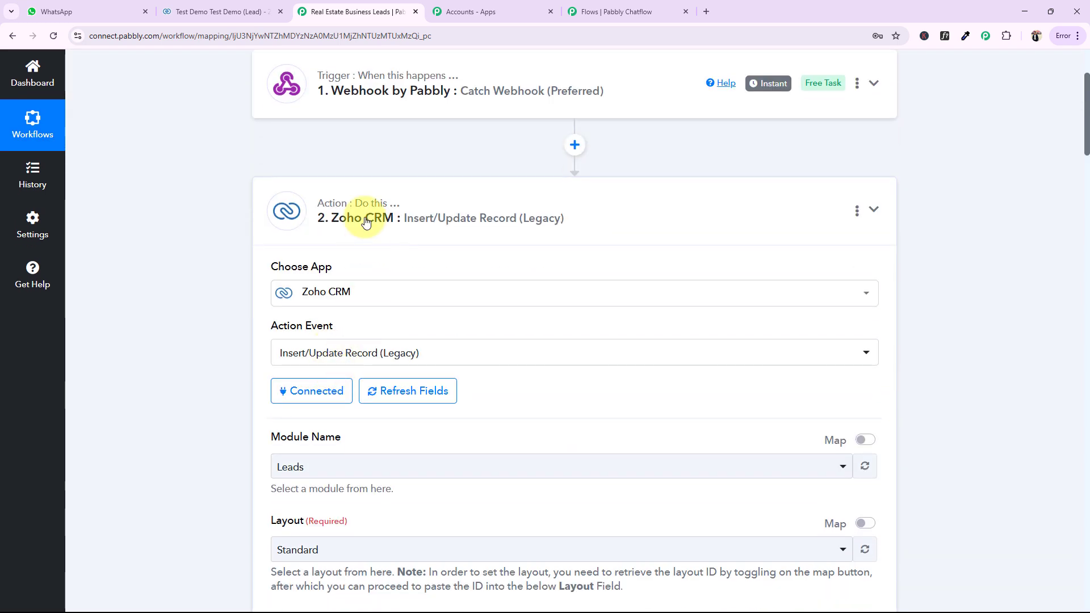
pyautogui.scroll(-4, 341, 369)
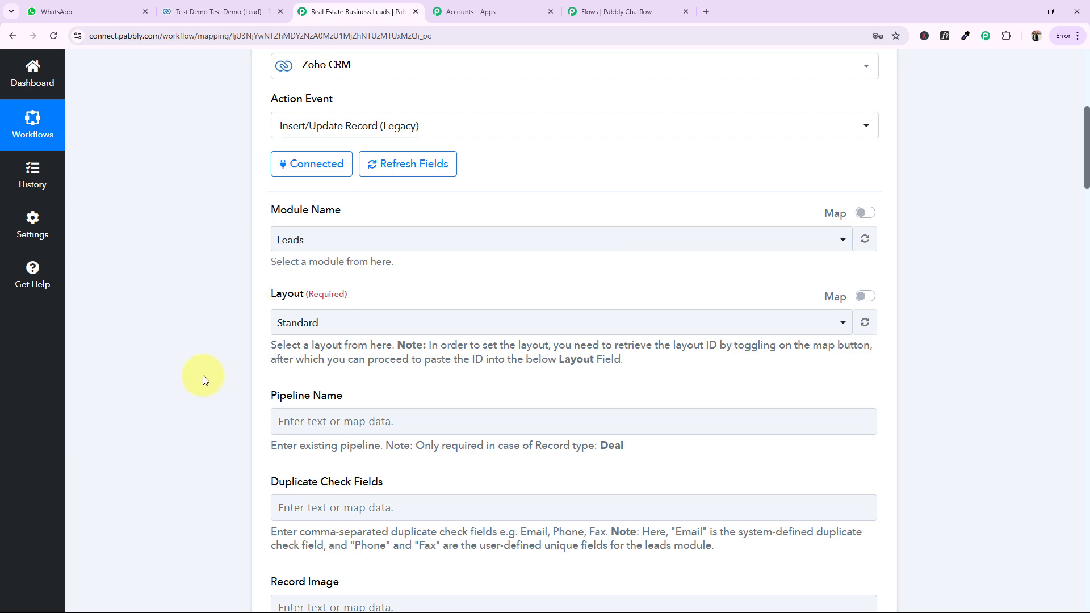
pyautogui.scroll(-12, 213, 383)
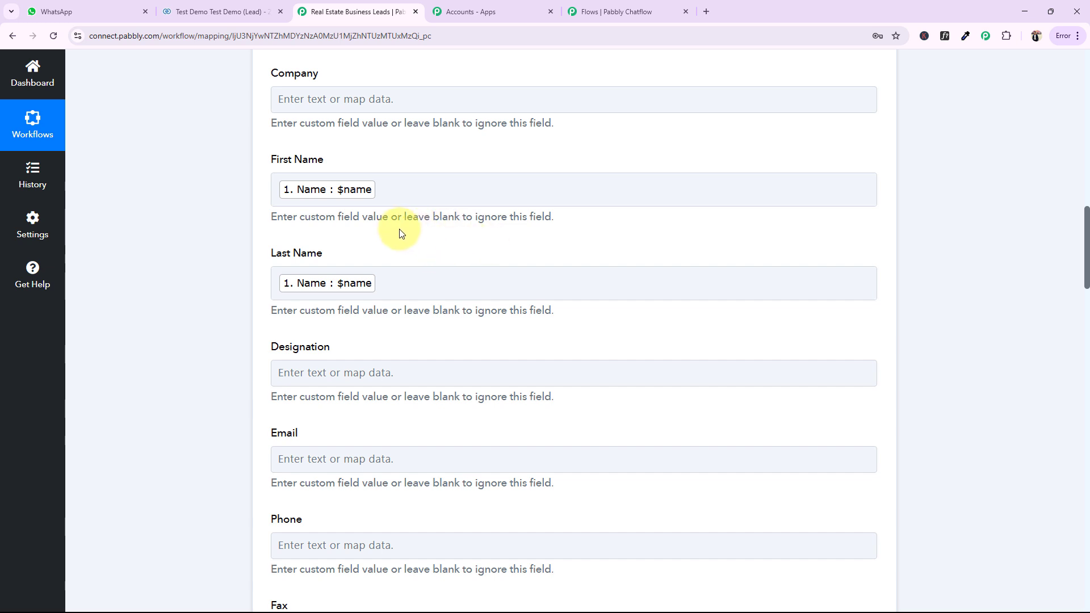
# Try inserting the webhook's Name value into the First Name field, and remove the duplicate entry
pyautogui.click(422, 194)
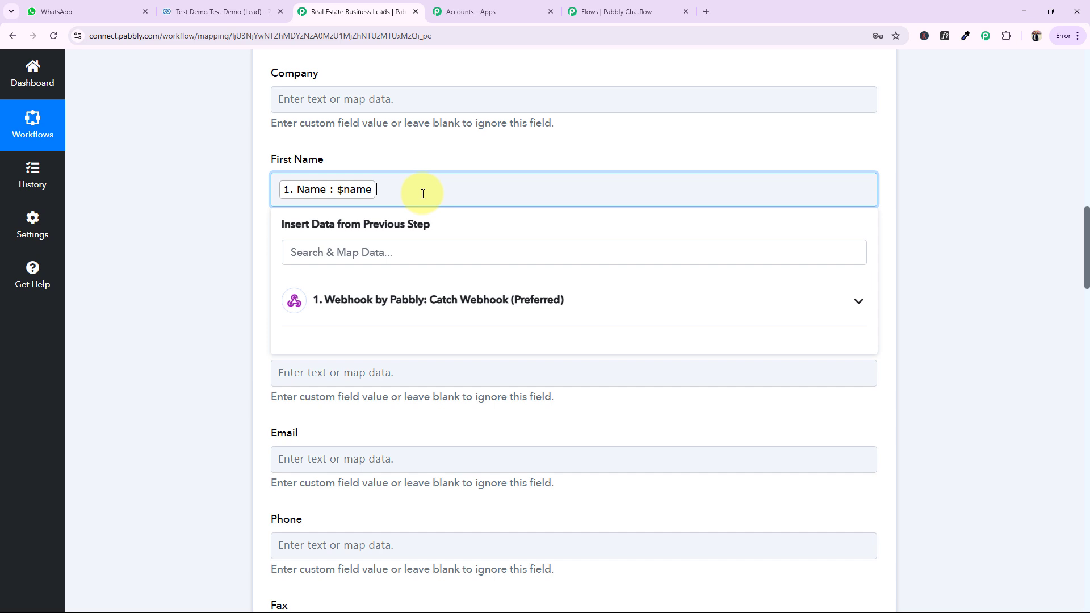
pyautogui.click(401, 297)
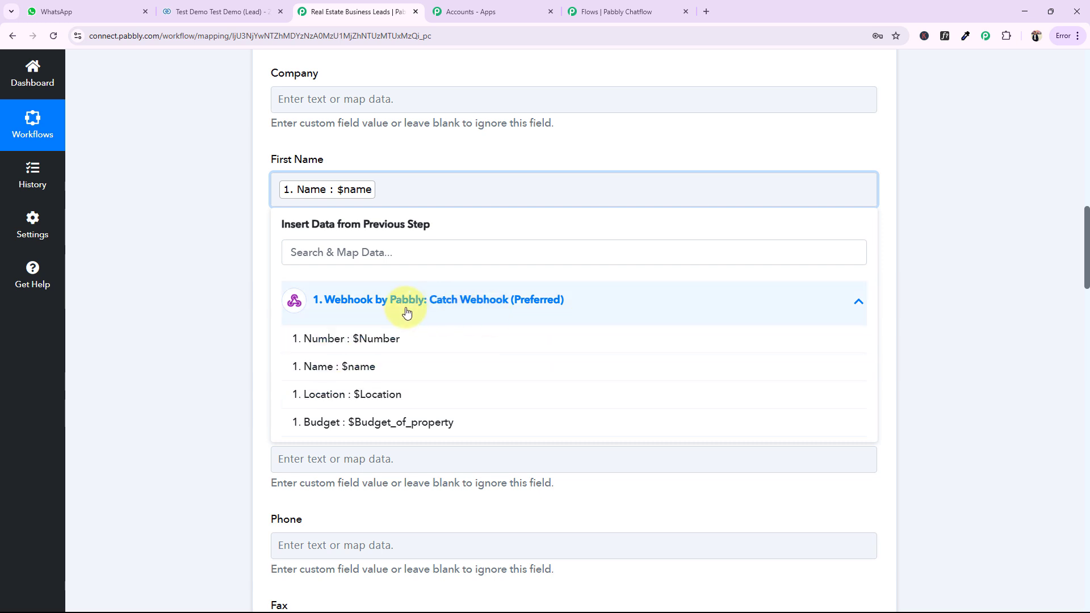
pyautogui.click(348, 369)
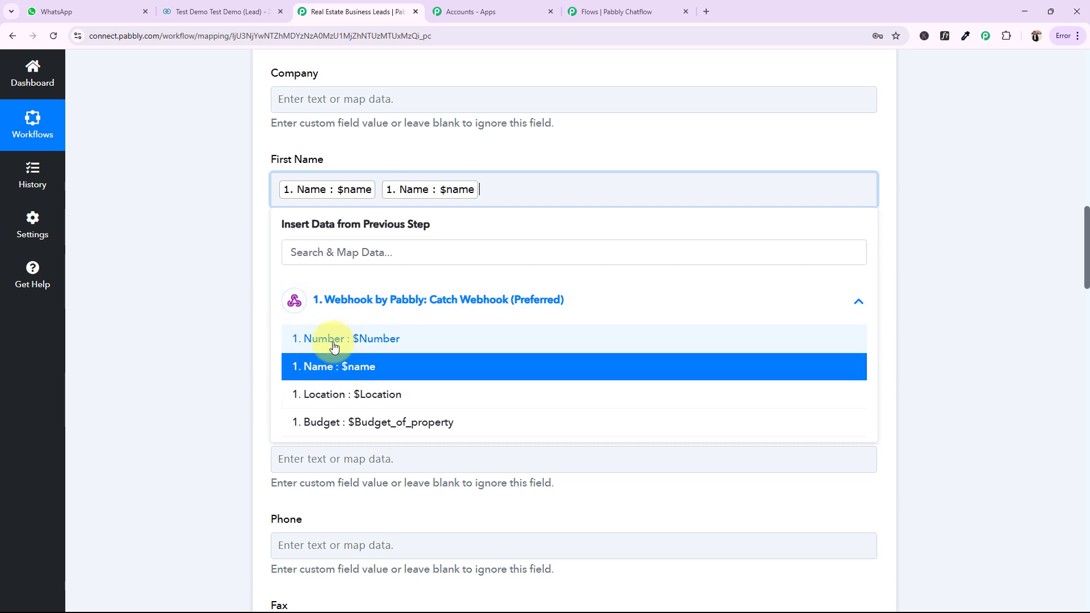
pyautogui.click(170, 285)
pyautogui.click(403, 289)
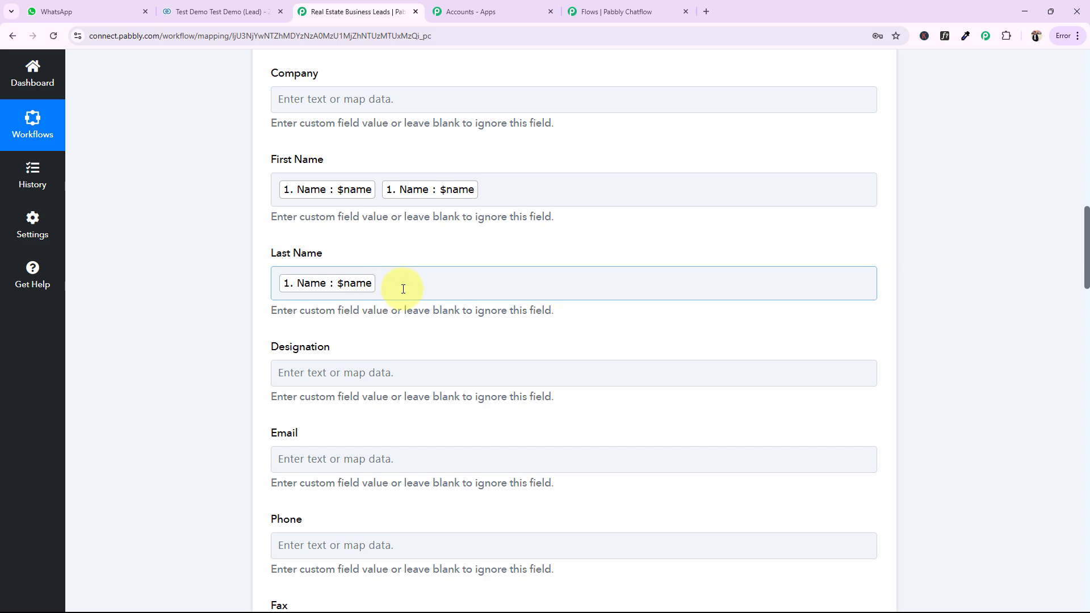
pyautogui.click(569, 189)
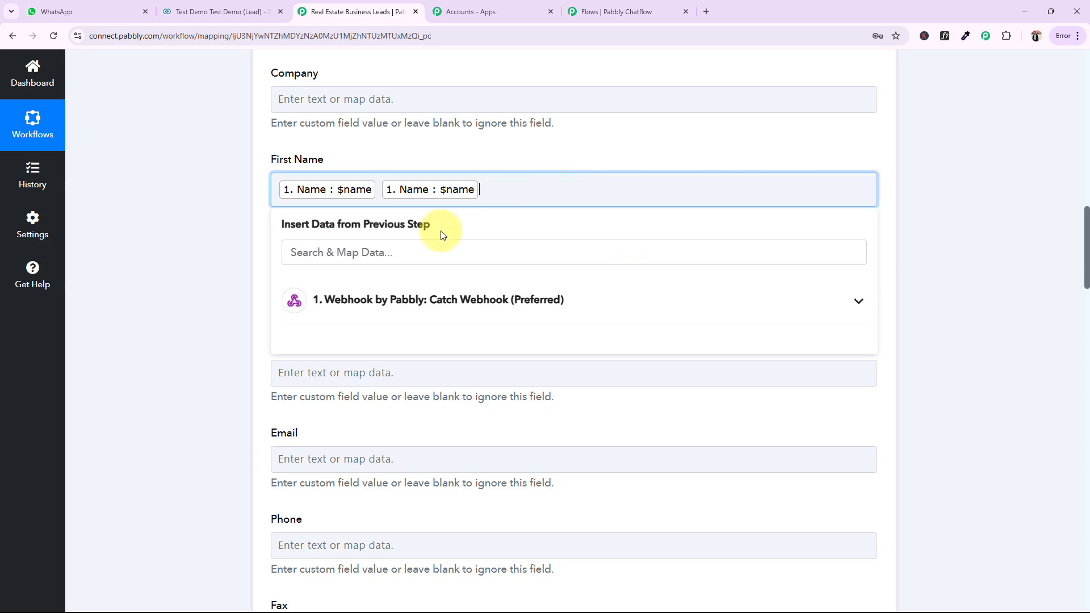
pyautogui.press('BackSpace')
pyautogui.click(216, 289)
# Review the remaining Zoho CRM field mappings from Mobile through Description and collapse the action step
pyautogui.scroll(-10, 211, 291)
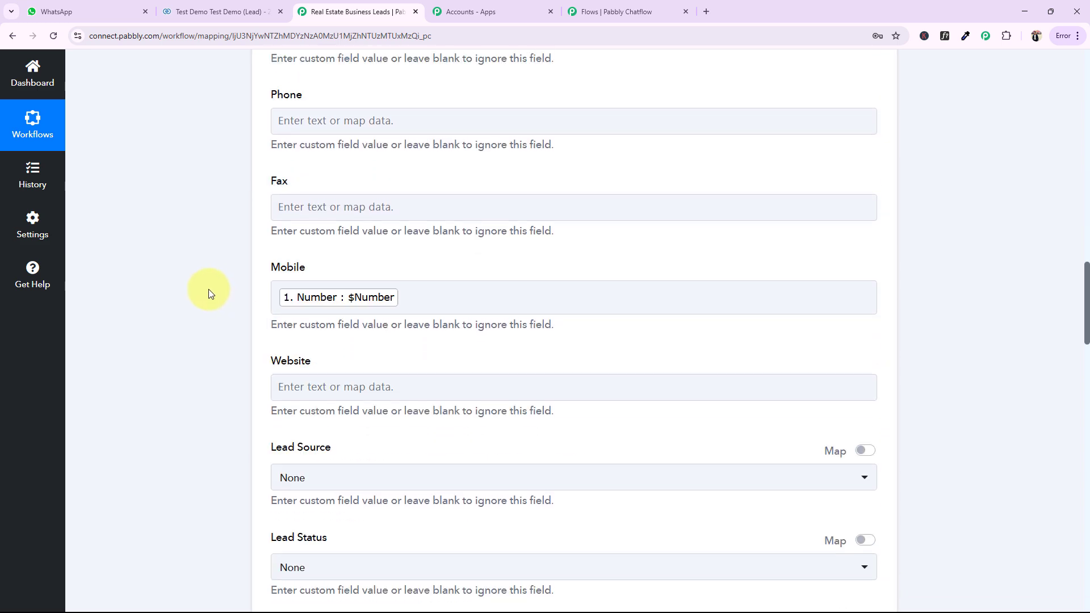
pyautogui.scroll(-15, 209, 288)
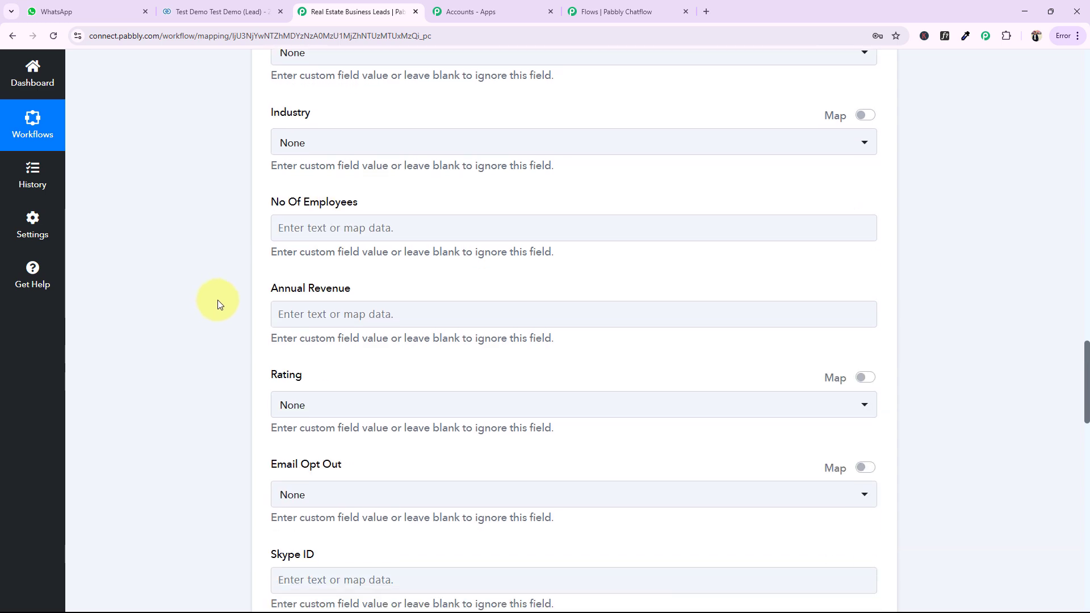
pyautogui.scroll(-6, 222, 403)
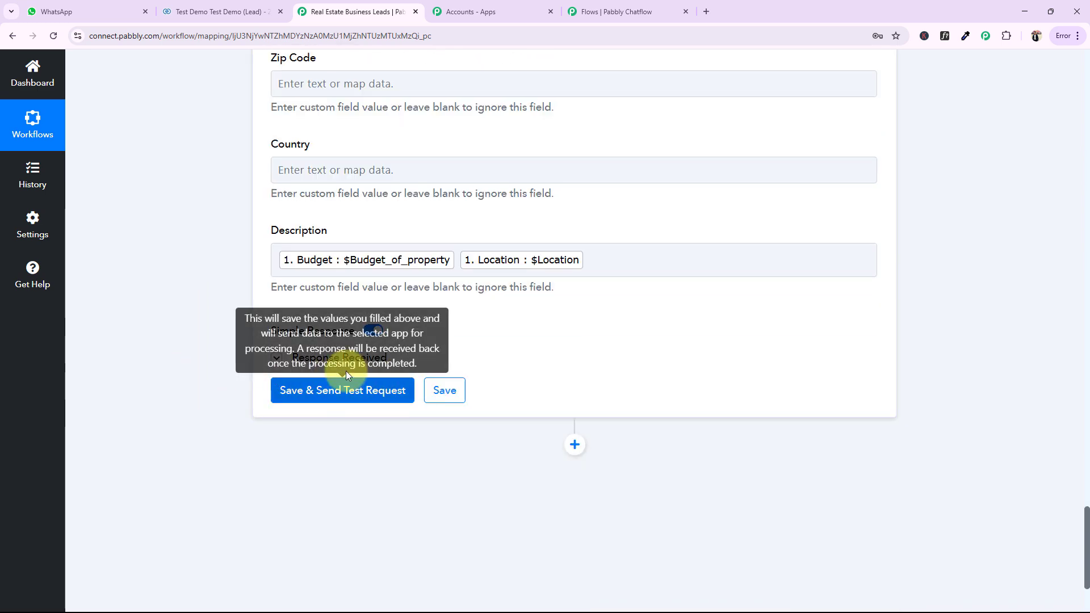
pyautogui.scroll(6, 244, 392)
pyautogui.scroll(20, 233, 389)
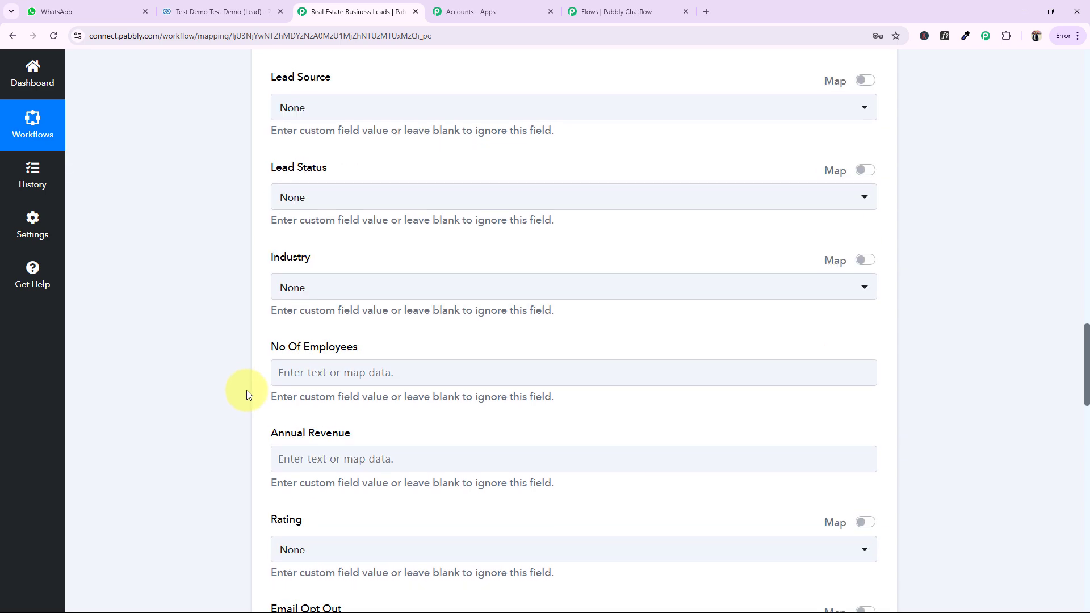
pyautogui.scroll(20, 264, 387)
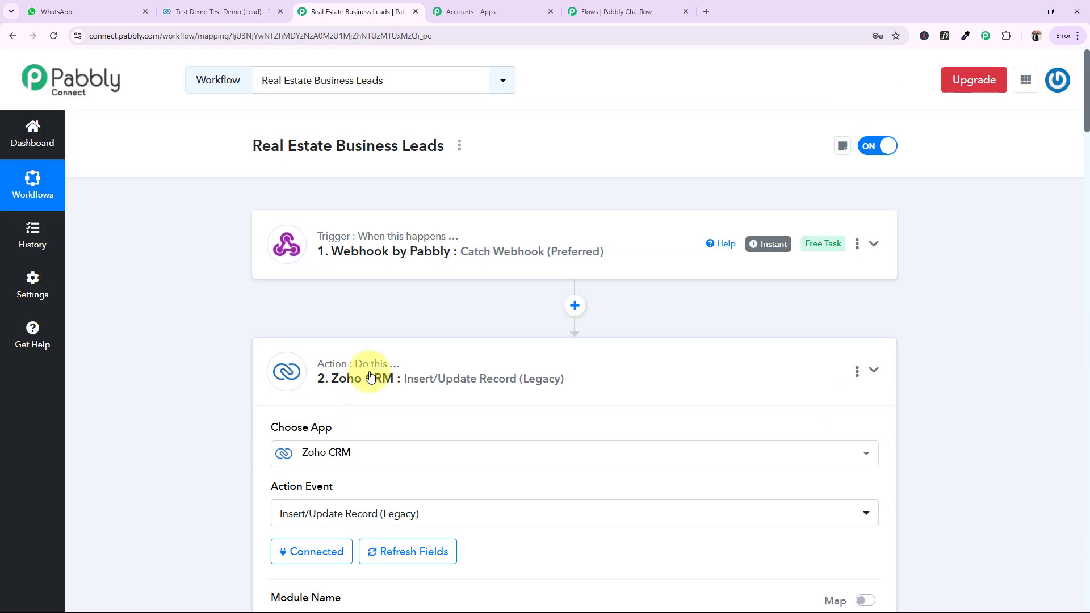
pyautogui.click(360, 358)
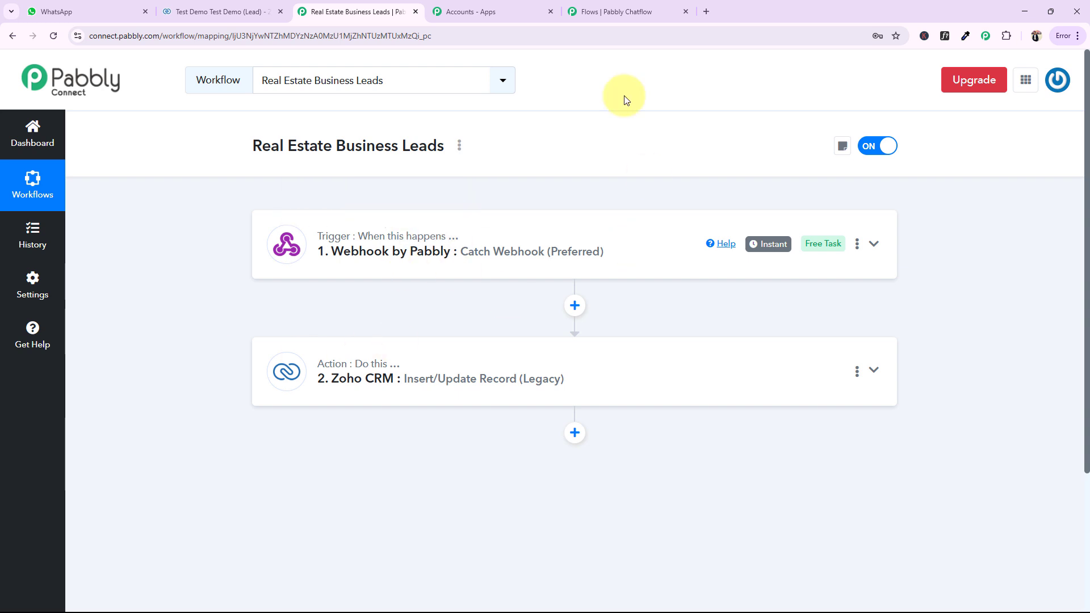
# Switch back to the Pabbly Chatflow flow and close the API Request settings
pyautogui.click(627, 12)
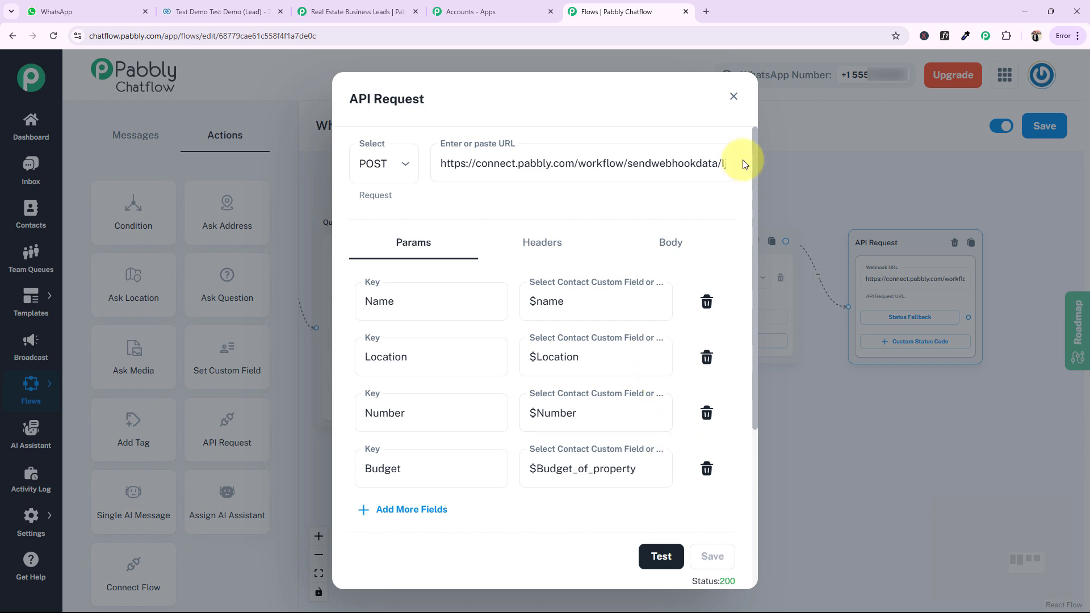
pyautogui.click(733, 96)
pyautogui.moveTo(921, 411); pyautogui.dragTo(562, 401)
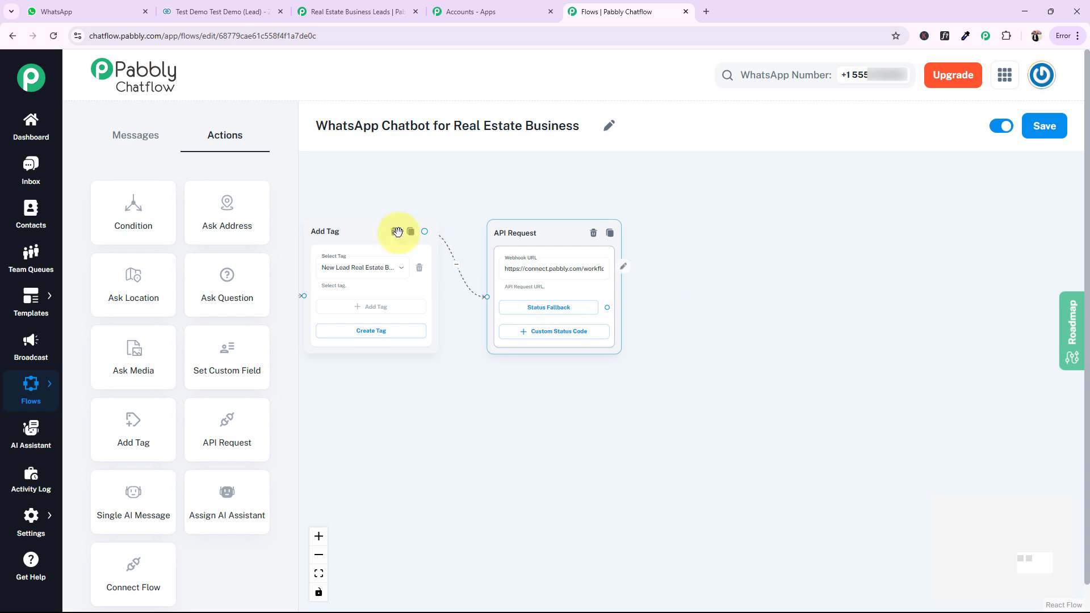
pyautogui.moveTo(457, 339); pyautogui.dragTo(683, 433)
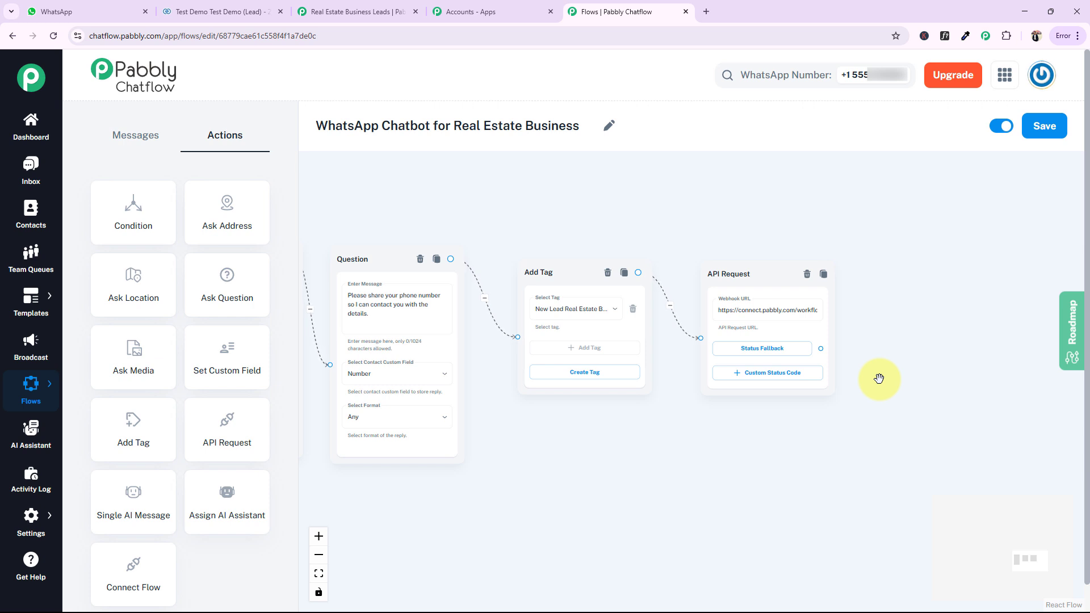
pyautogui.moveTo(914, 320); pyautogui.dragTo(784, 304)
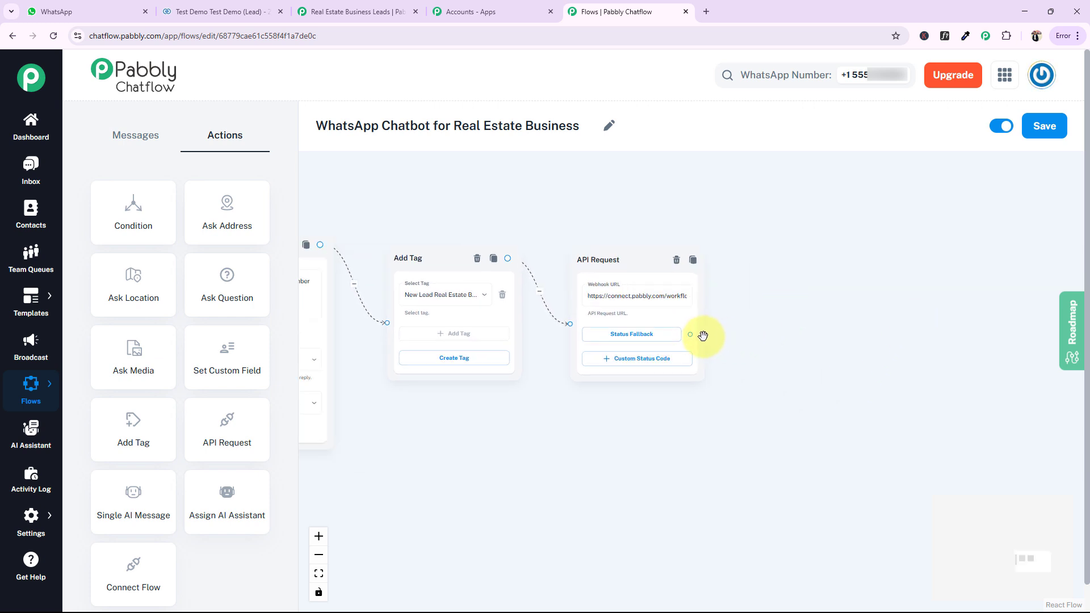
# Connect a new Text Button message to the API Request's Status Fallback output and add two reply buttons to it
pyautogui.moveTo(690, 335); pyautogui.dragTo(829, 203)
pyautogui.click(776, 252)
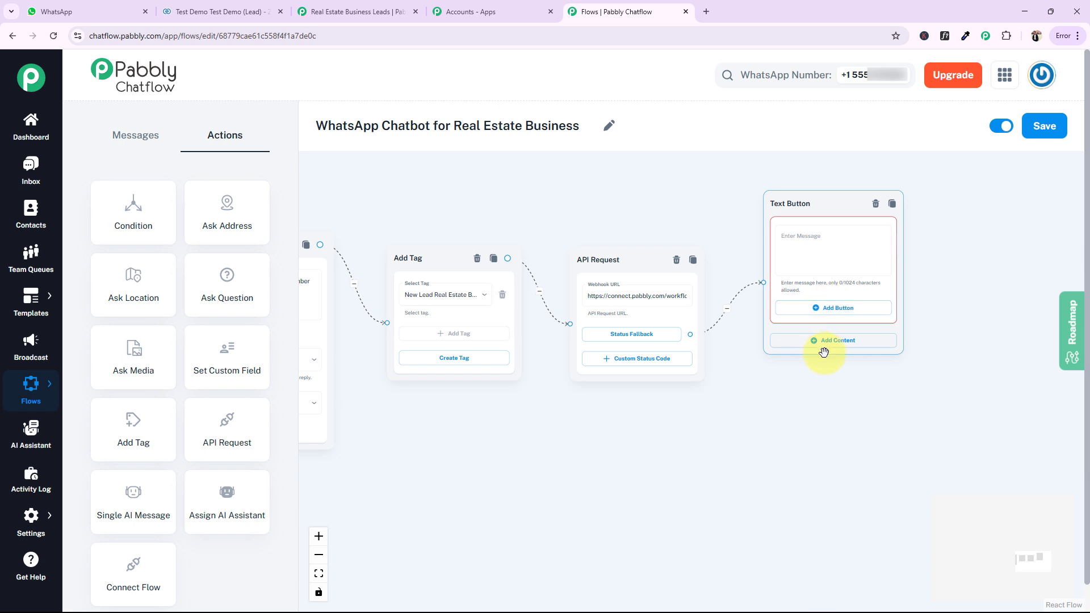
pyautogui.click(838, 308)
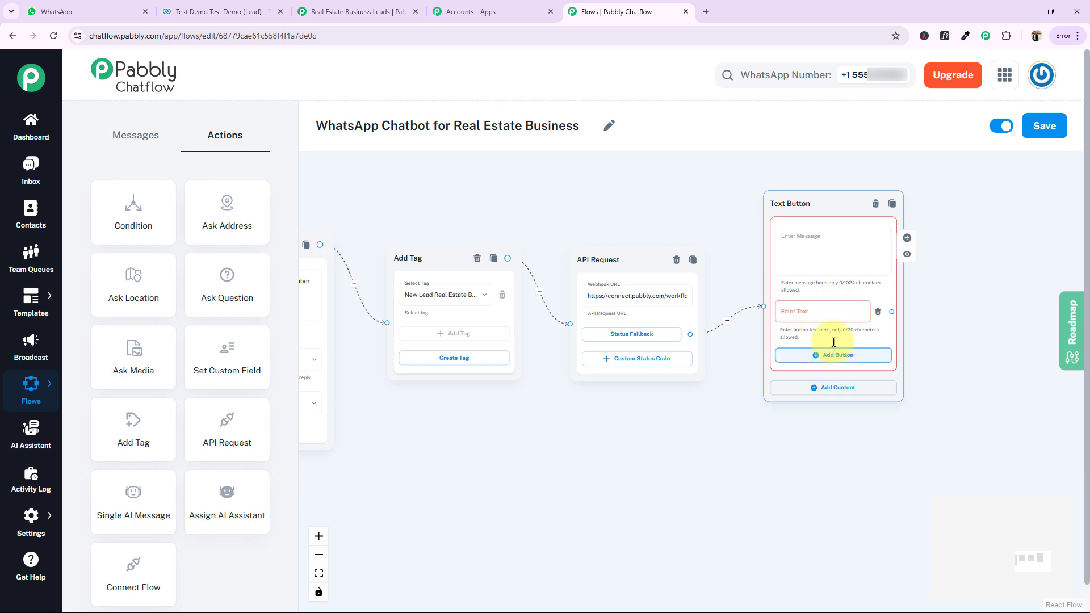
pyautogui.click(830, 354)
pyautogui.click(821, 237)
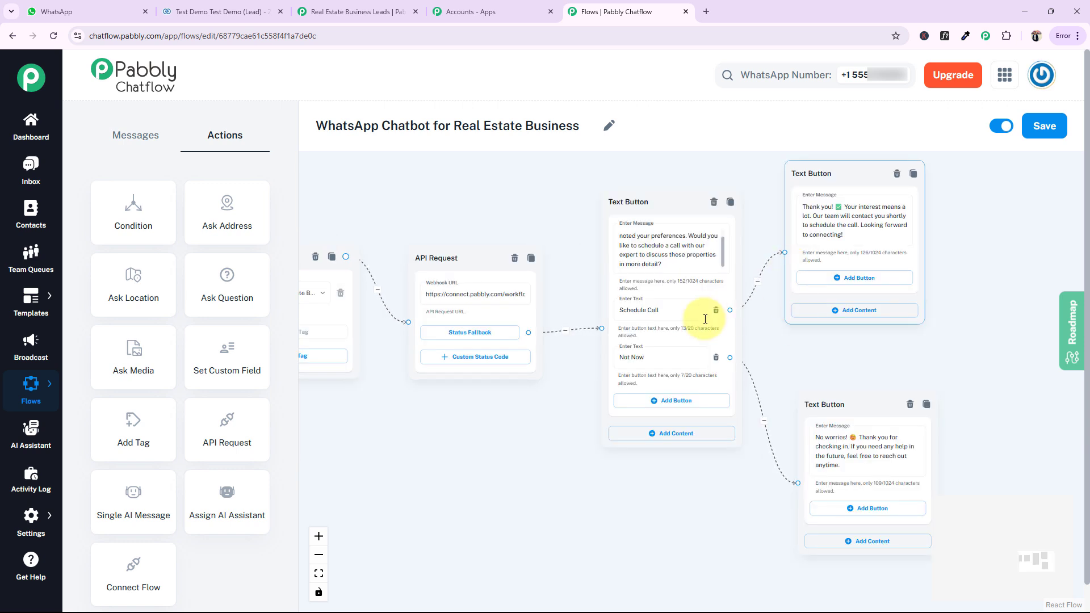
# Read through the message text of the Text Button block with the Schedule Call and Not Now buttons
pyautogui.scroll(-1, 717, 248)
pyautogui.scroll(1, 724, 247)
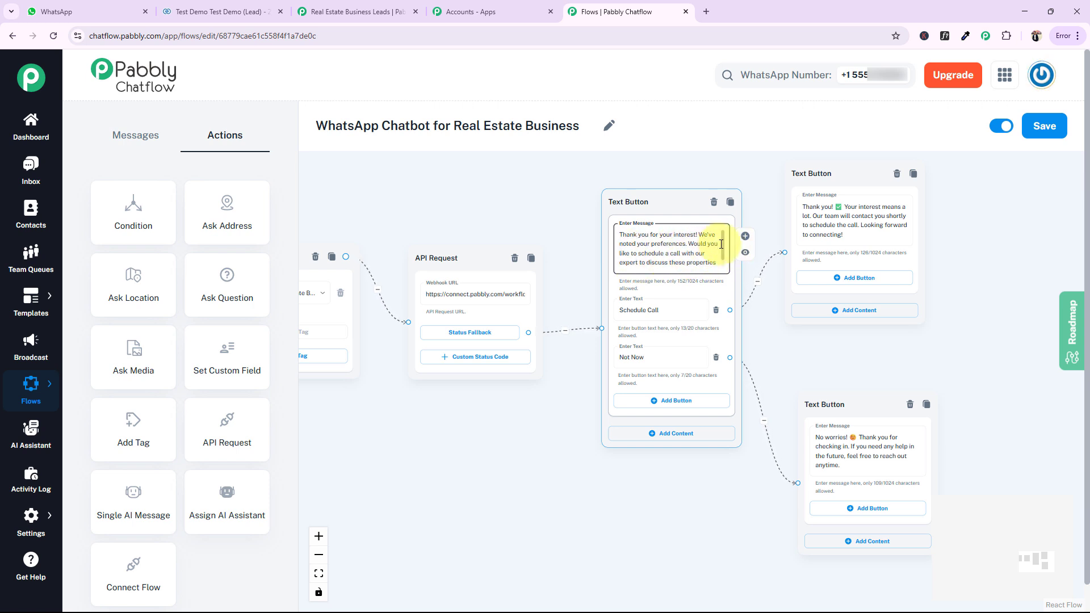
pyautogui.moveTo(721, 244); pyautogui.dragTo(723, 259)
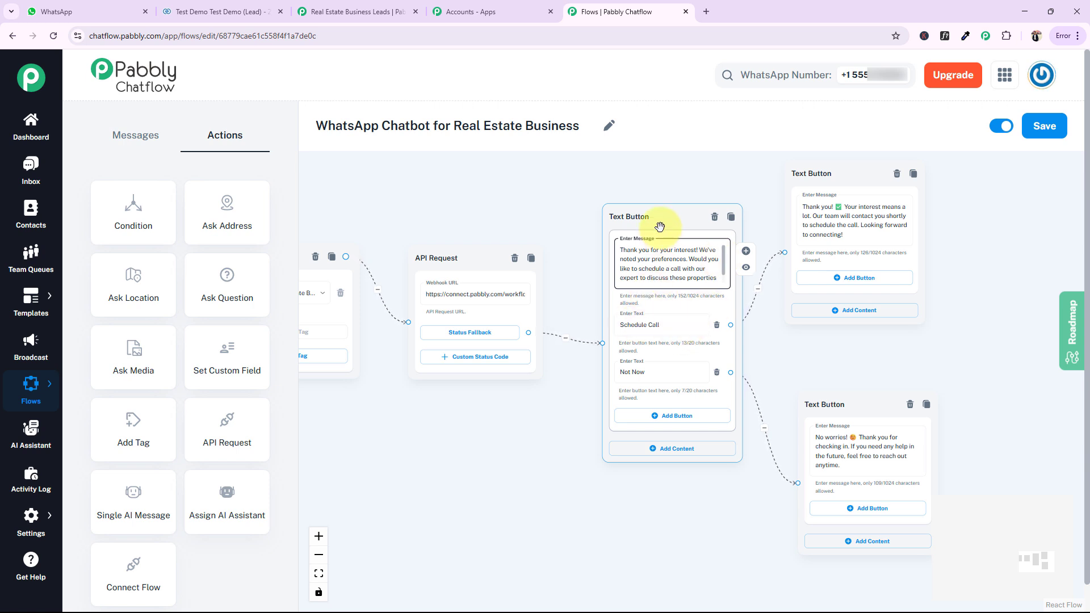
# Shift the Schedule Call/Not Now block slightly, check the reply messages connected to its two buttons, and save the flow
pyautogui.moveTo(639, 219); pyautogui.dragTo(623, 209)
pyautogui.click(829, 230)
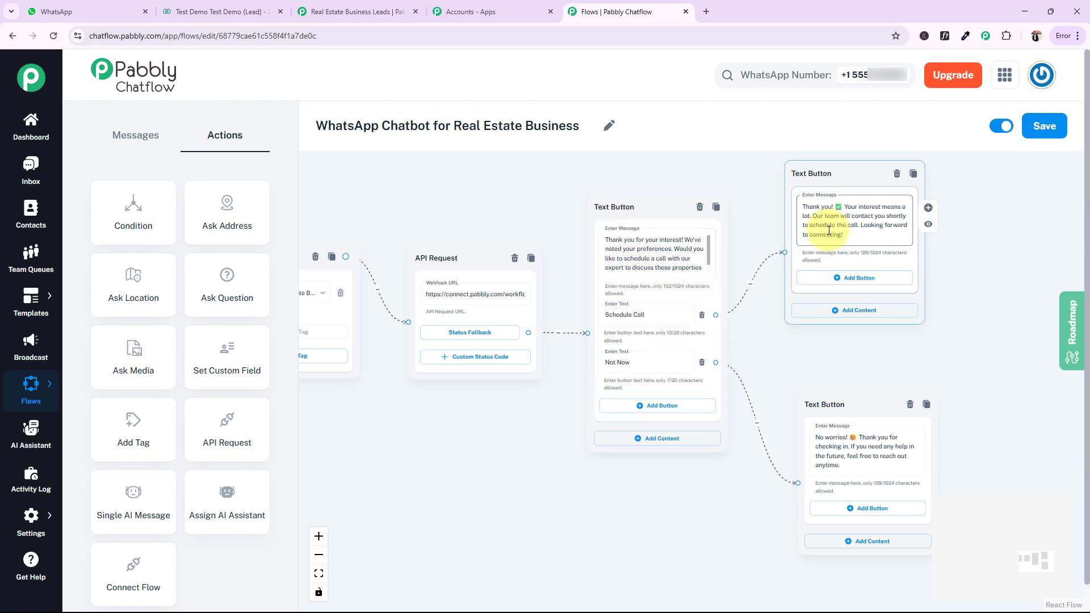
pyautogui.click(625, 361)
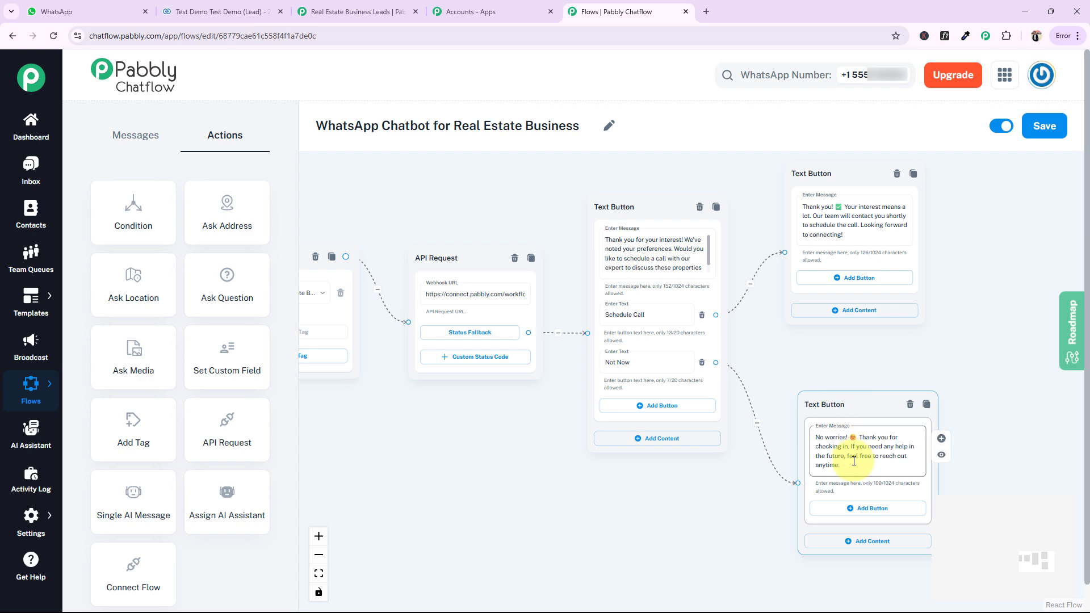
pyautogui.scroll(-10, 733, 371)
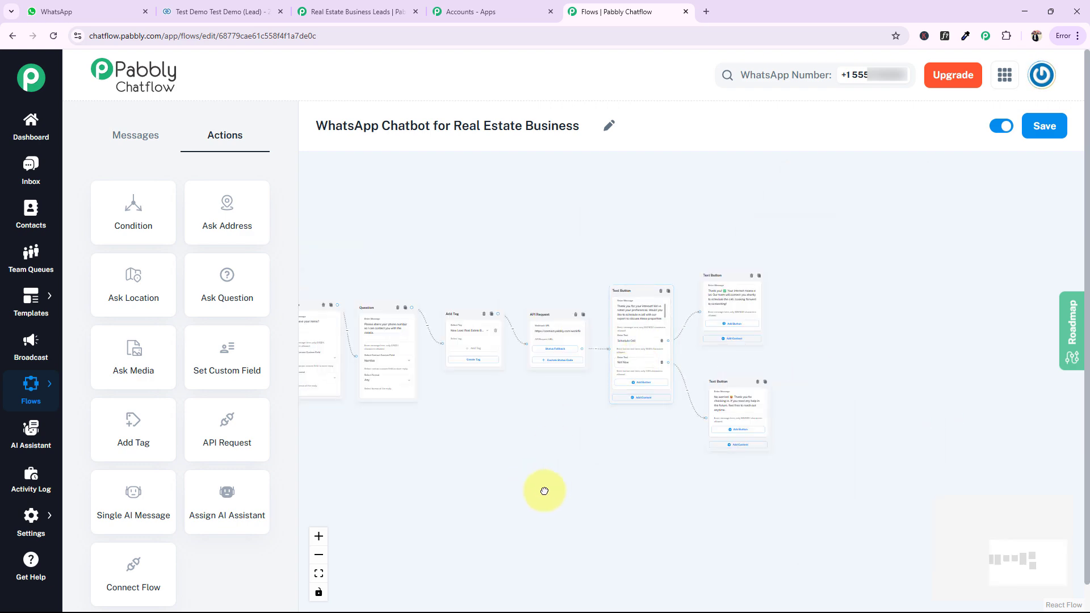
pyautogui.click(1044, 128)
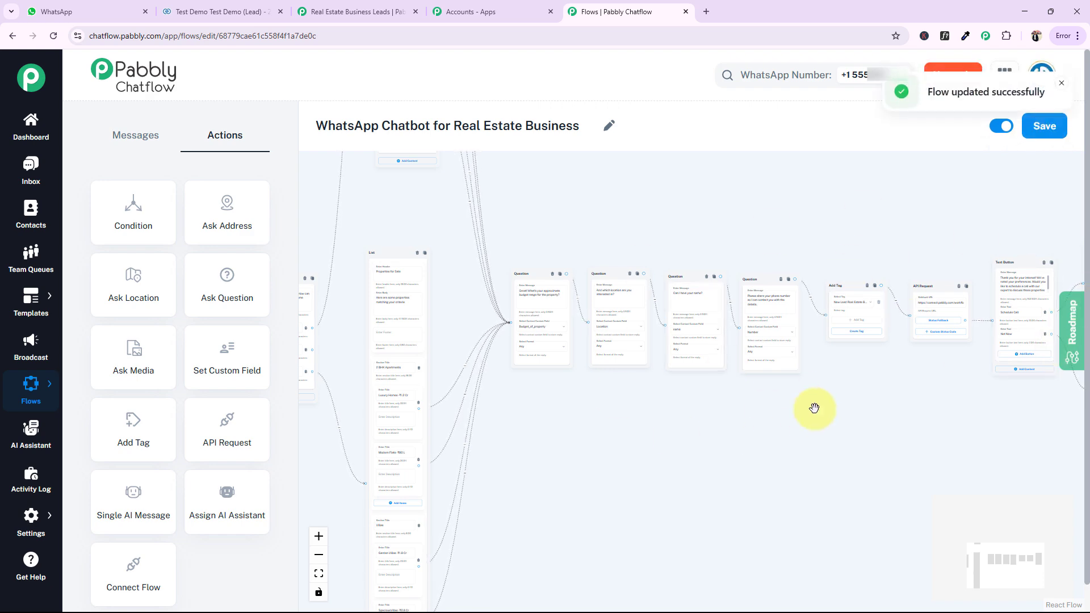
# Review the saved flow from the Flow Start keywords through the questions, Add Tag and API Request to the call-scheduling replies
pyautogui.moveTo(695, 493); pyautogui.dragTo(894, 462)
pyautogui.scroll(5, 397, 397)
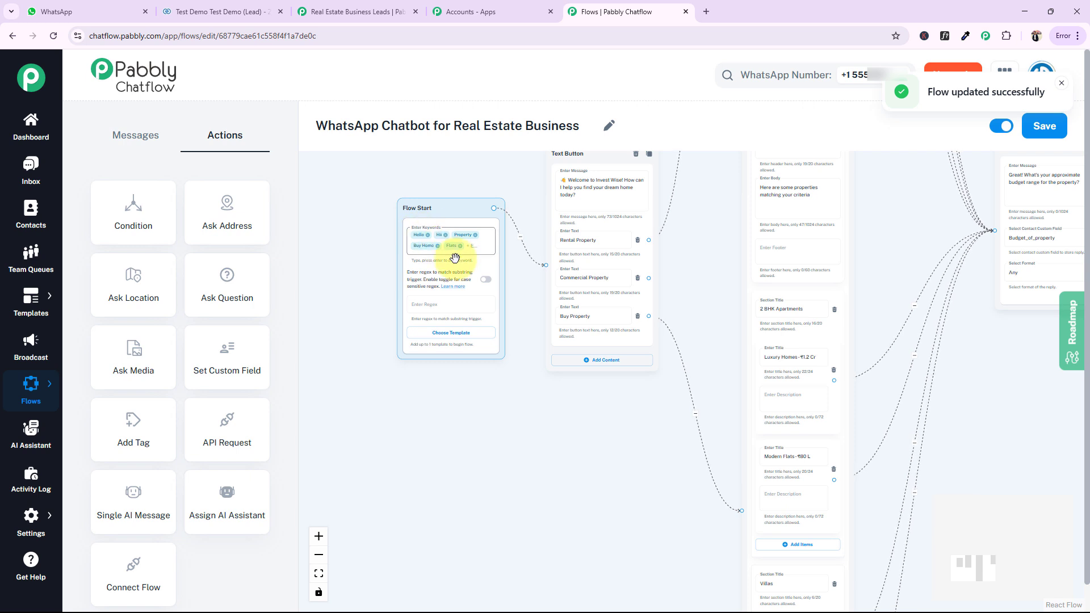
pyautogui.moveTo(540, 437); pyautogui.dragTo(462, 457)
pyautogui.click(513, 261)
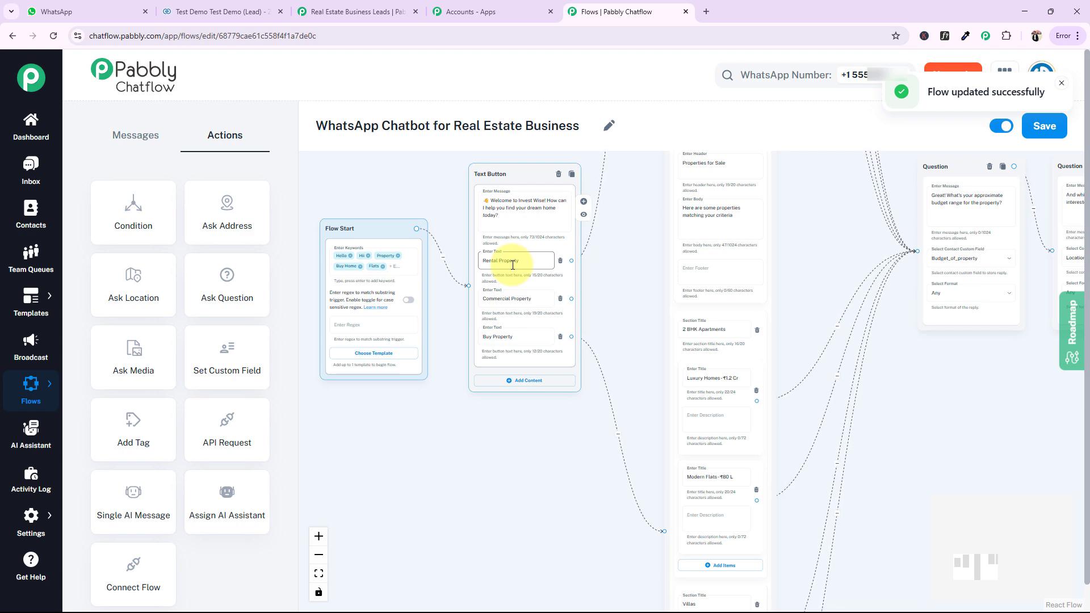
pyautogui.moveTo(1006, 441); pyautogui.dragTo(494, 474)
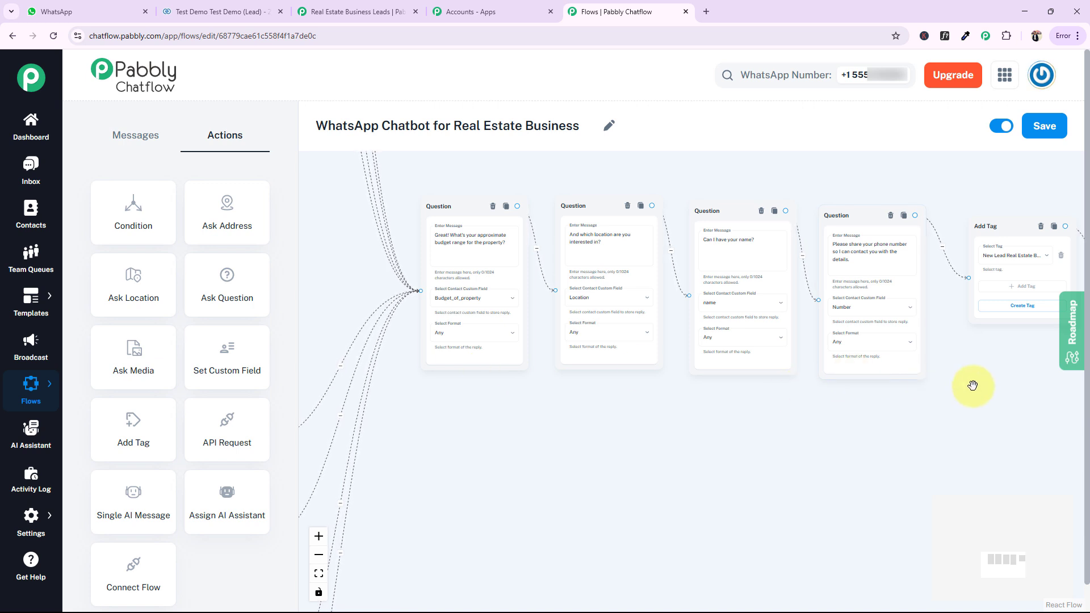
pyautogui.moveTo(971, 384); pyautogui.dragTo(795, 333)
pyautogui.click(939, 277)
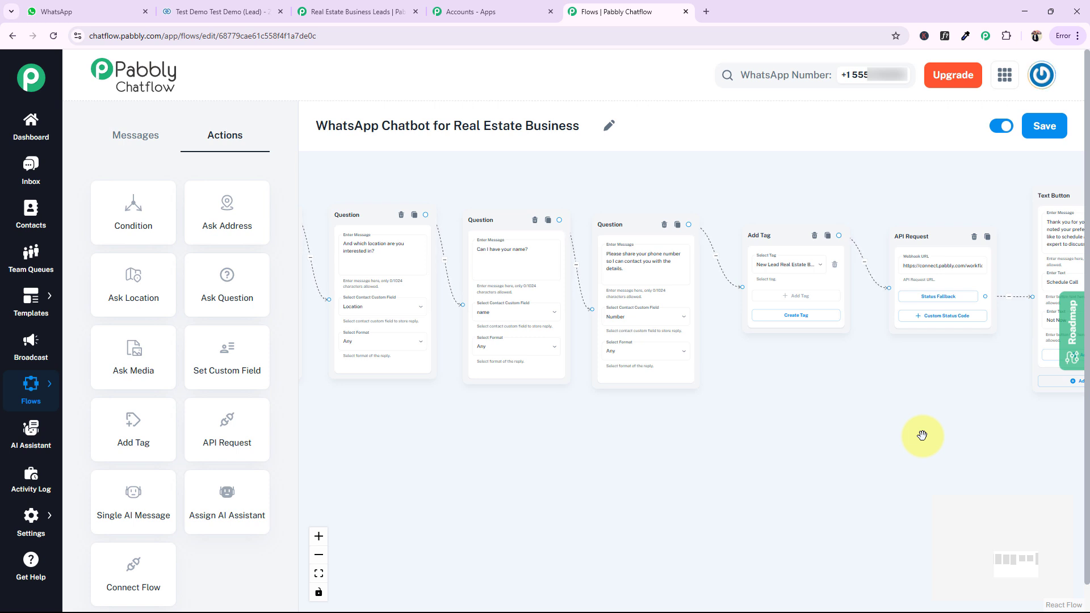
pyautogui.hscroll(3, 922, 436)
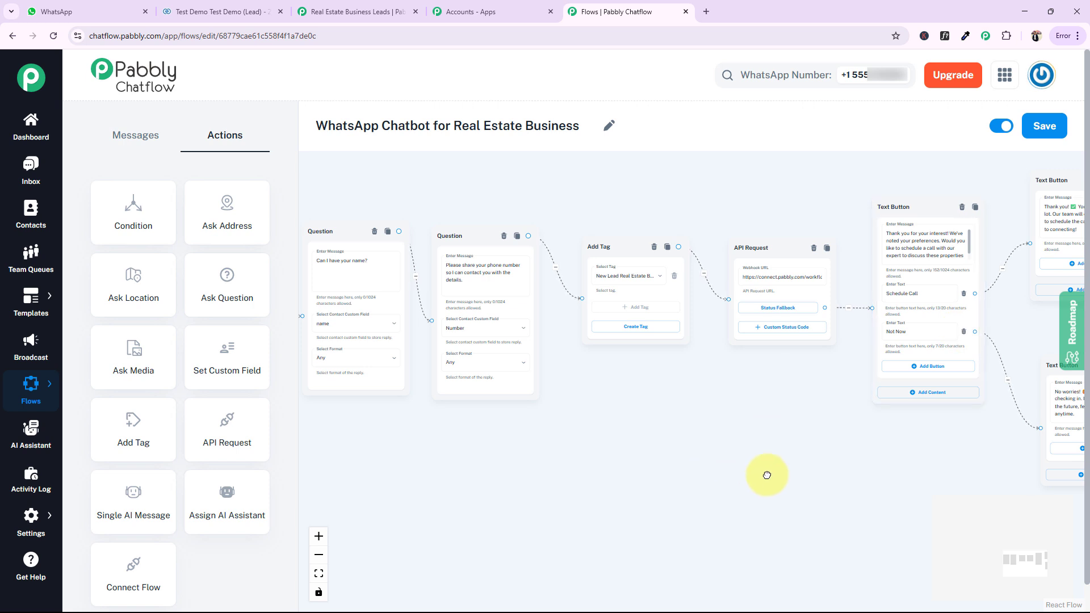
pyautogui.moveTo(767, 474); pyautogui.dragTo(1089, 486)
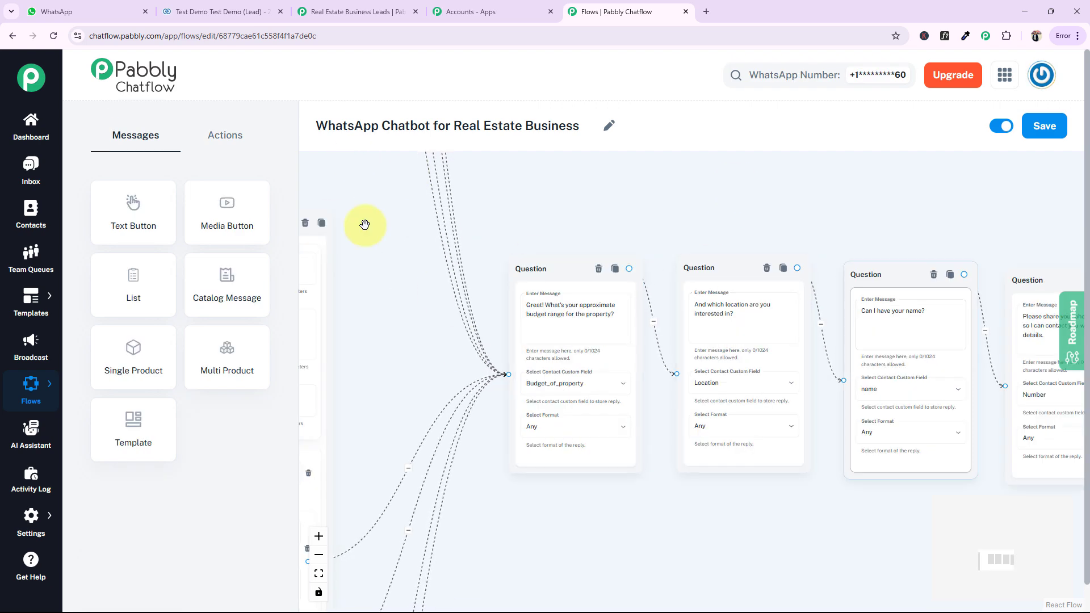
# Switch to WhatsApp and send "Hello" in the Real Estate Properties chat to trigger the chatbot
pyautogui.click(73, 11)
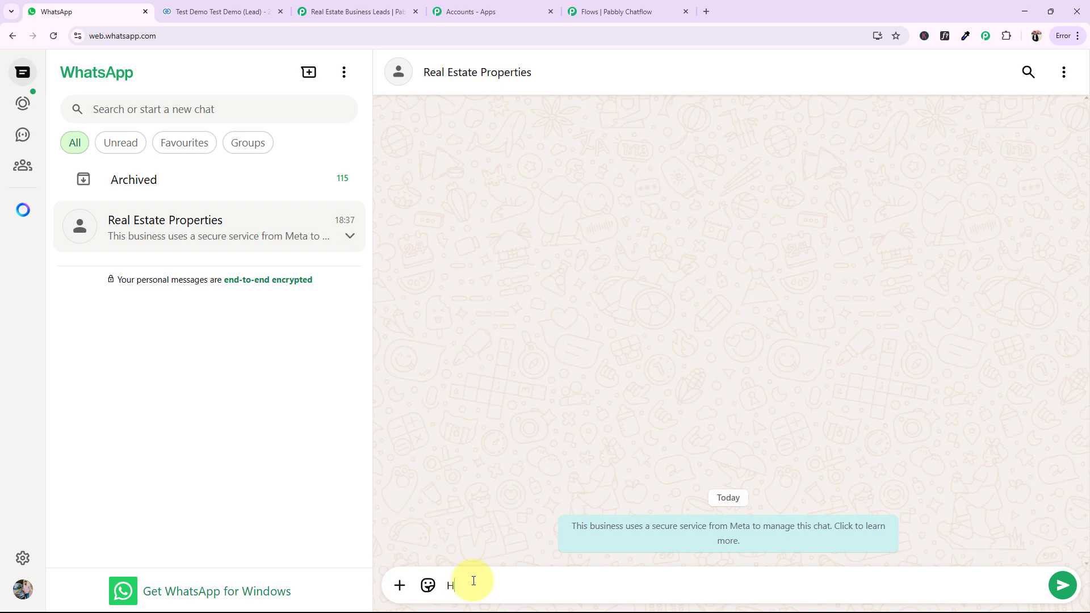
pyautogui.write('Hello')
pyautogui.press('Return')
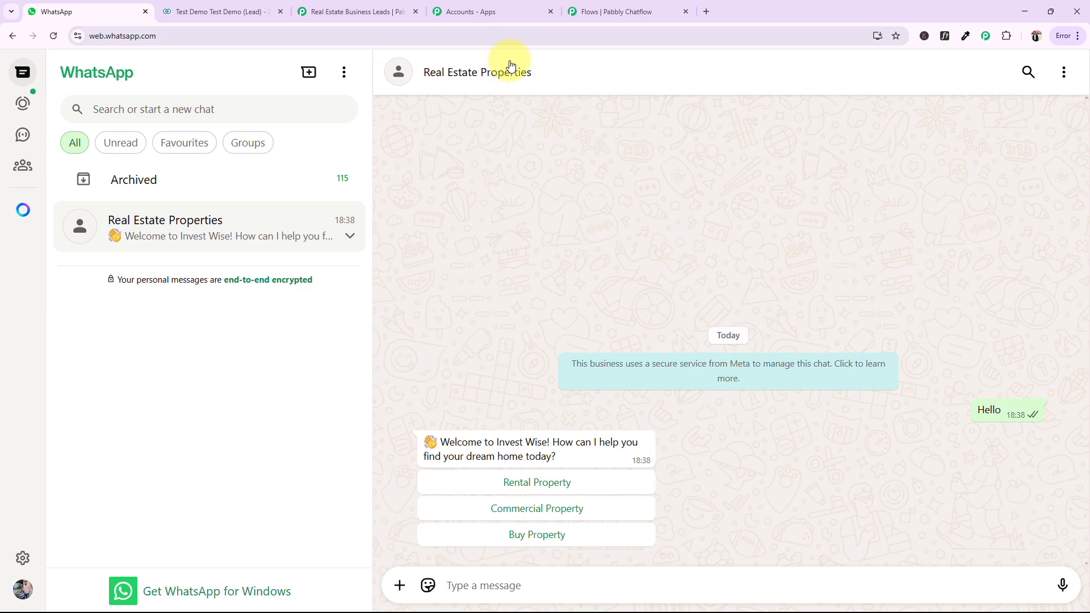
# Switch back to Pabbly Chatflow and open the dashboard of WhatsApp numbers
pyautogui.click(588, 12)
pyautogui.click(30, 128)
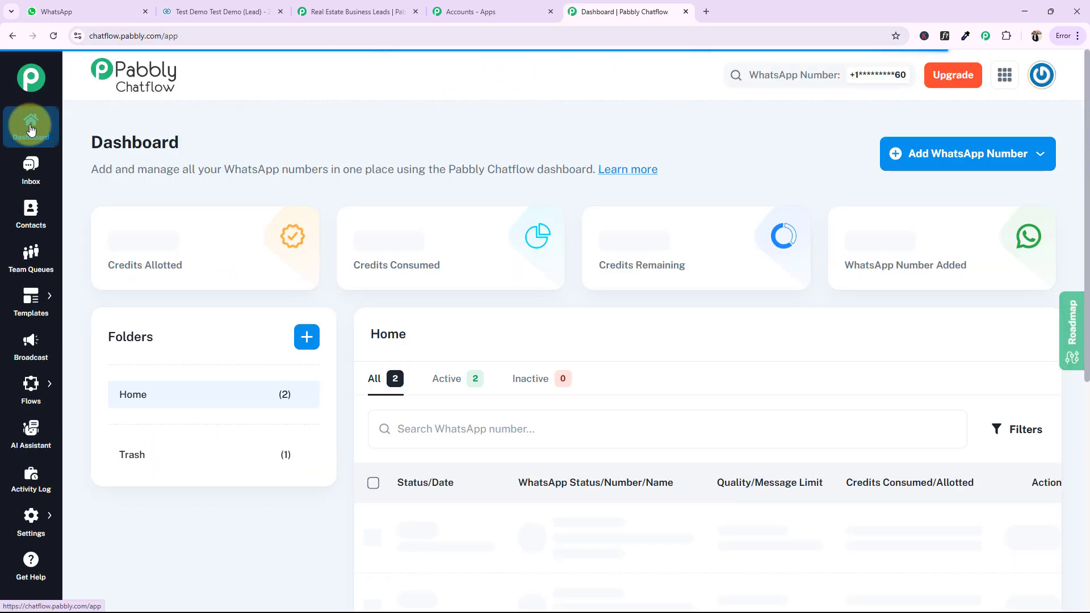